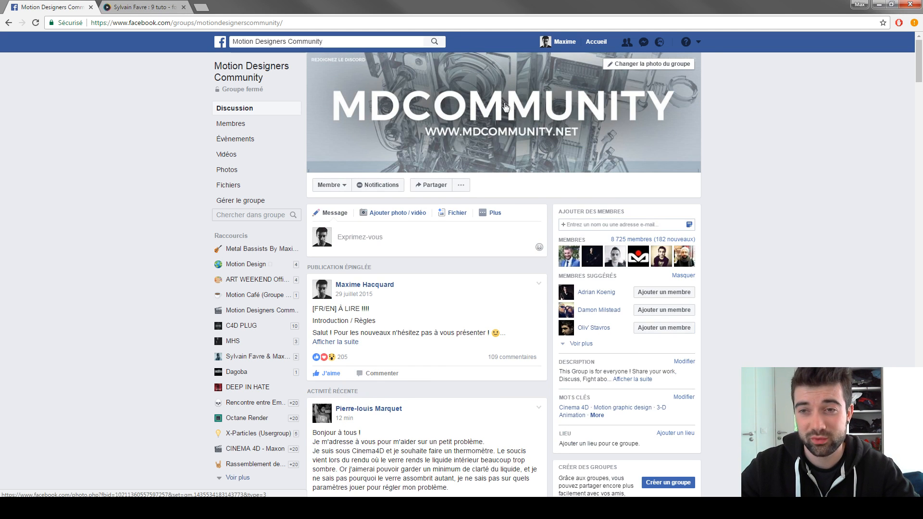
Browse the Motion Designers Community group's feed for recent help requests and shared projects.
scroll(102, 166, down, 15)
scroll(106, 170, down, 20)
scroll(133, 188, down, 20)
scroll(139, 187, down, 15)
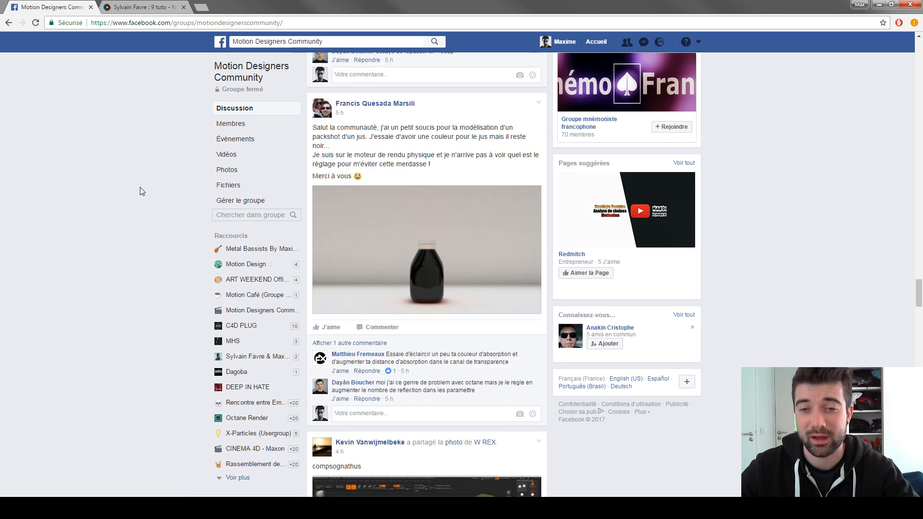
scroll(141, 191, down, 1)
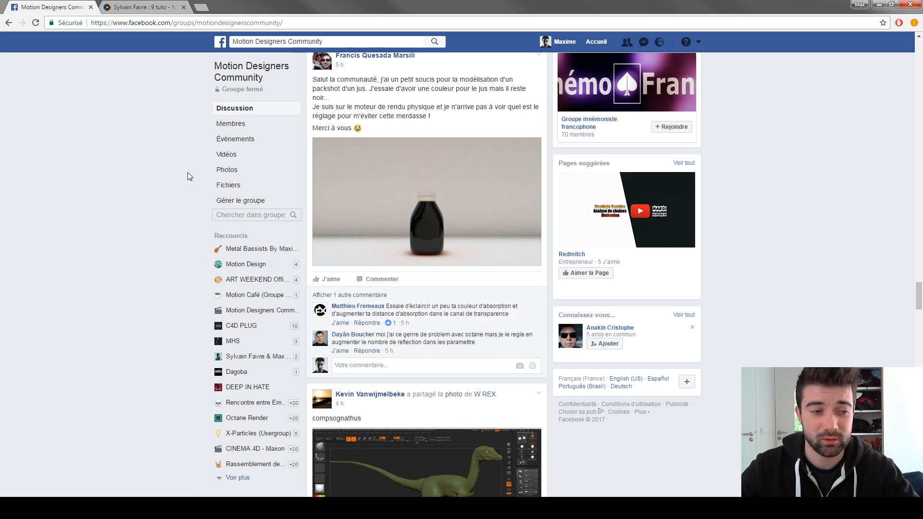
Switch to the community's Discord server and examine the general_fr, tutos, work_in_progress and jobs_offers channels.
key(alt+Tab)
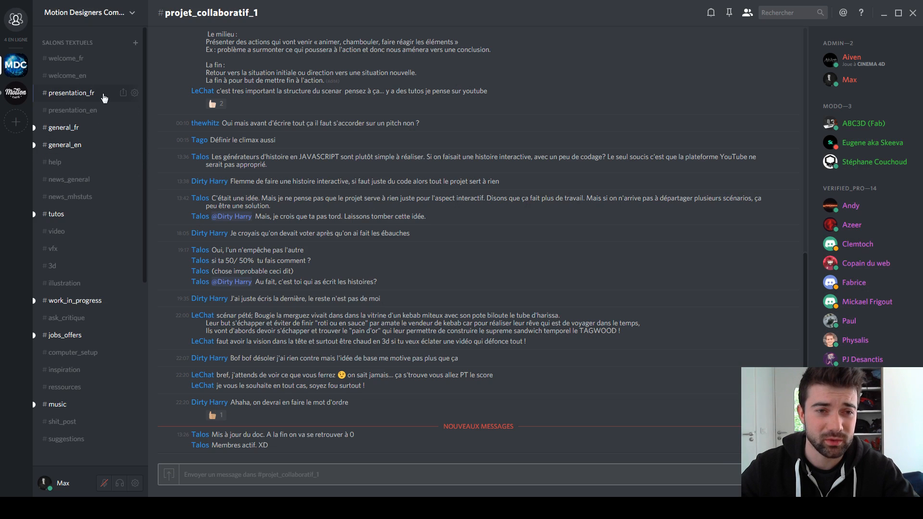
scroll(106, 216, down, 6)
scroll(85, 325, up, 6)
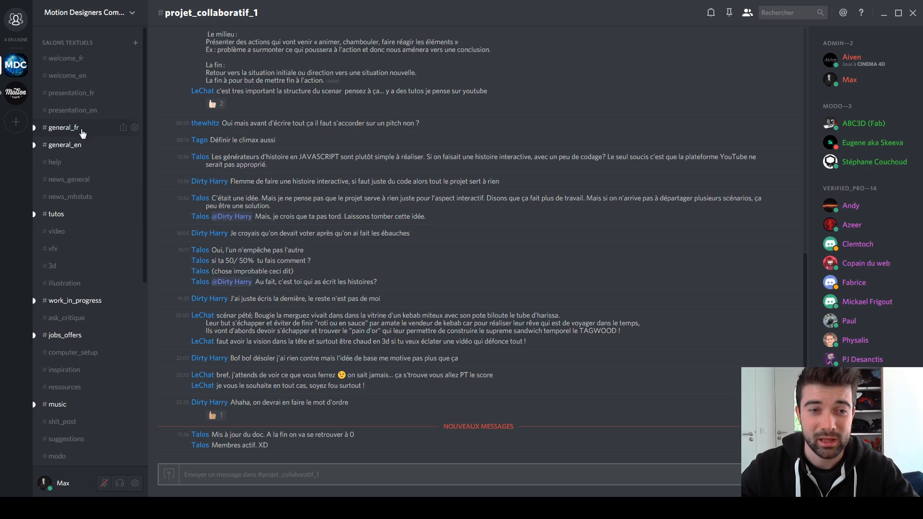
click(77, 130)
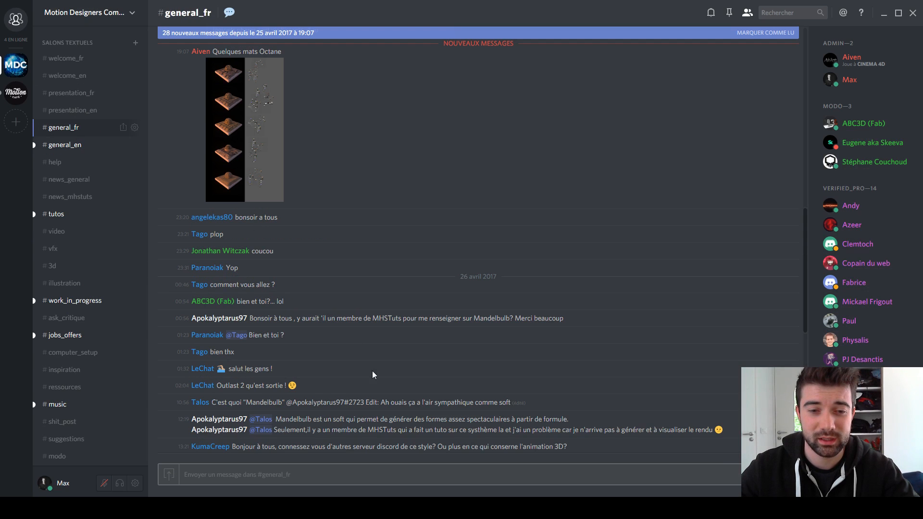
click(76, 217)
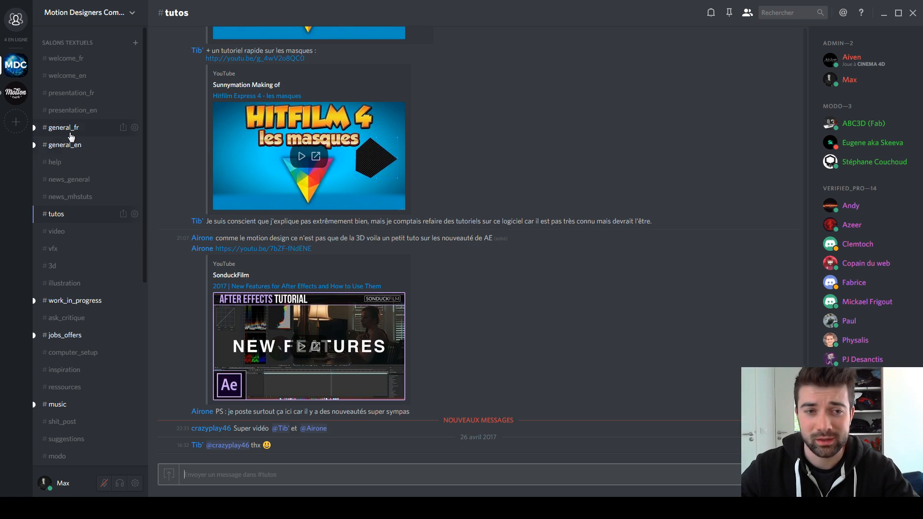
click(88, 300)
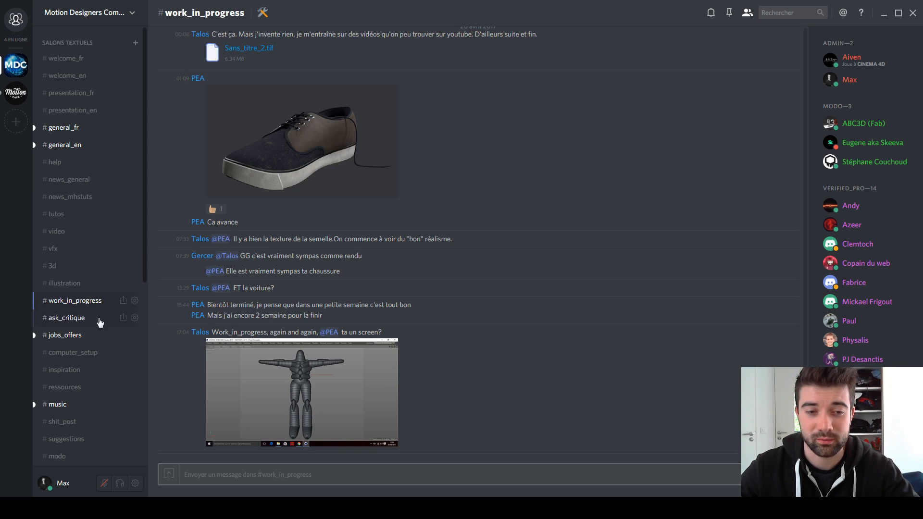
click(89, 336)
scroll(312, 278, up, 10)
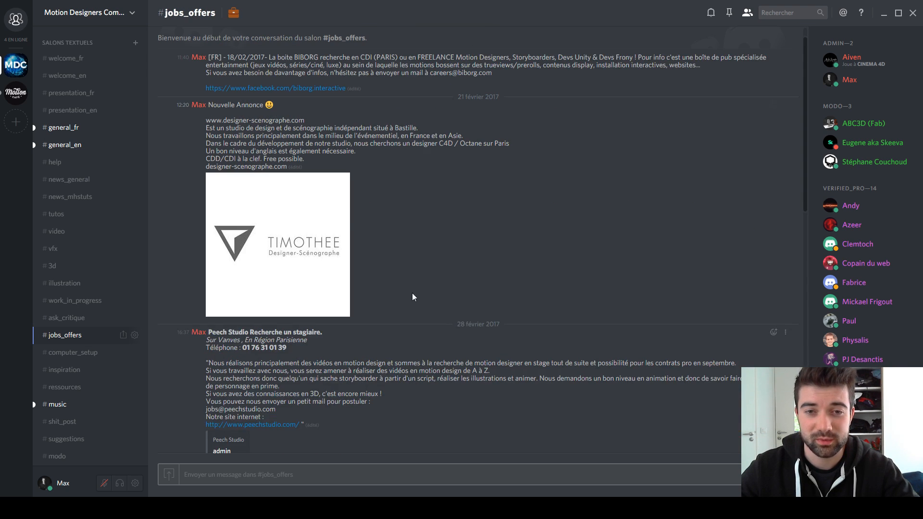
Look through the ressources, inspiration, computer_setup and music channels of the Discord server.
click(72, 386)
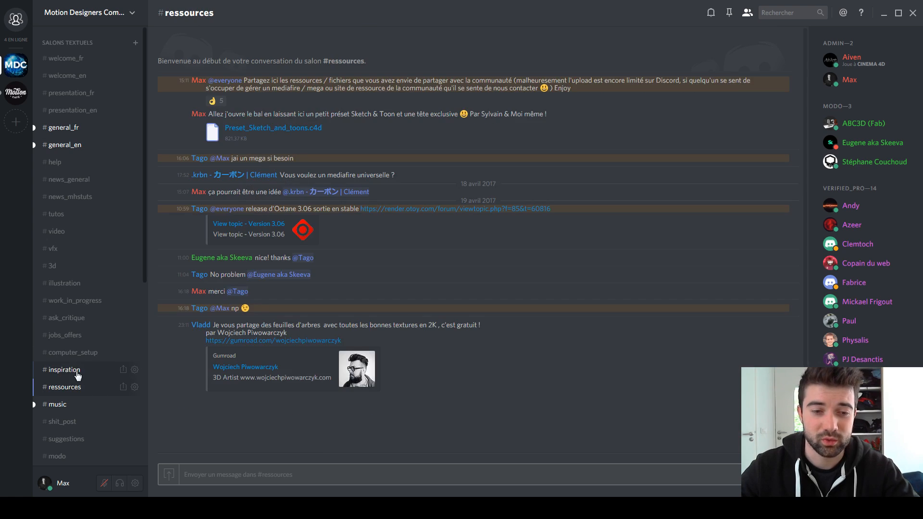
click(77, 370)
click(72, 352)
scroll(391, 324, up, 10)
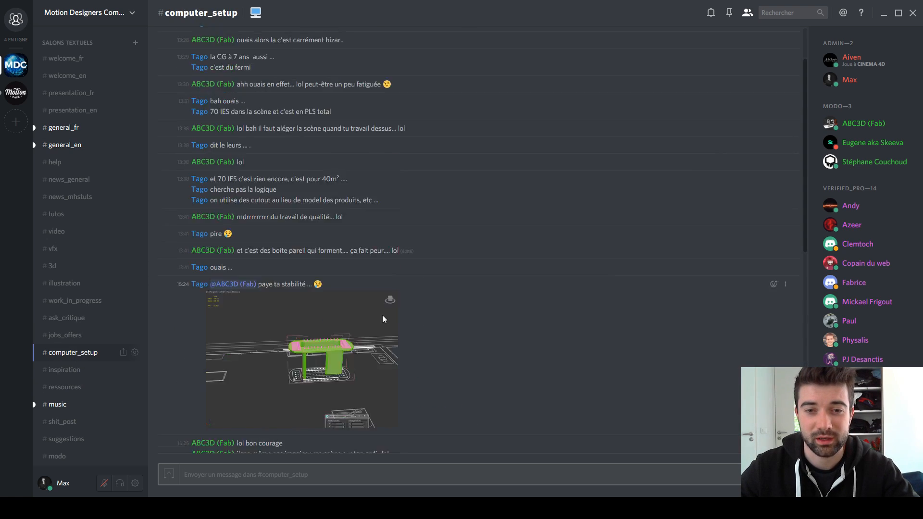
scroll(391, 324, up, 5)
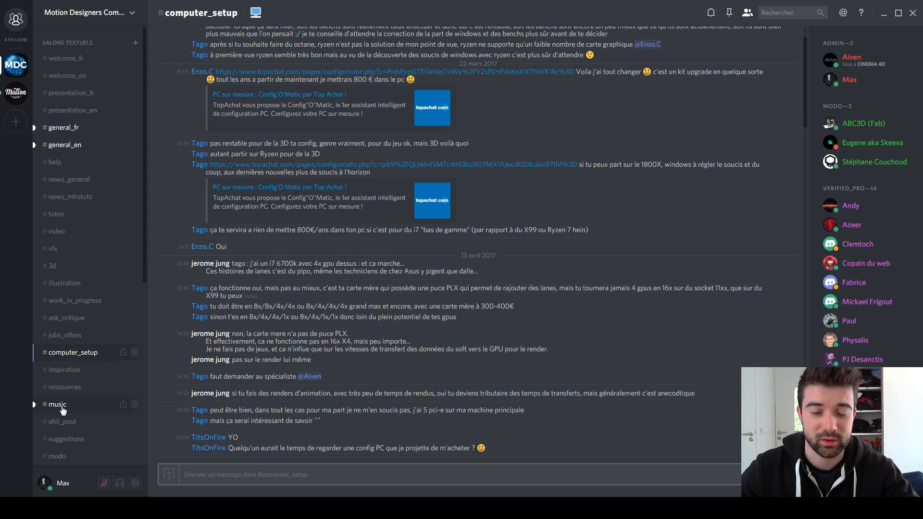
click(60, 405)
Switch back to the Facebook group in the browser and review the more recent posts in its feed.
key(alt+Tab)
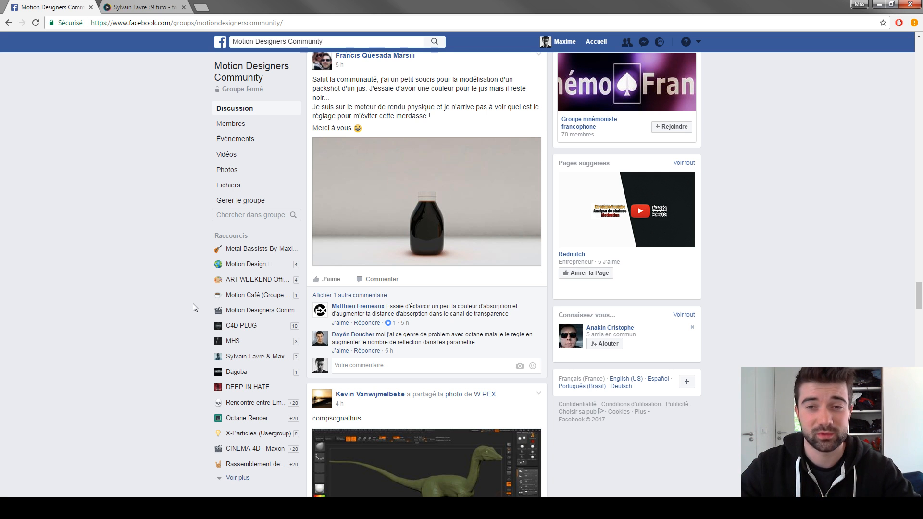
scroll(123, 246, up, 15)
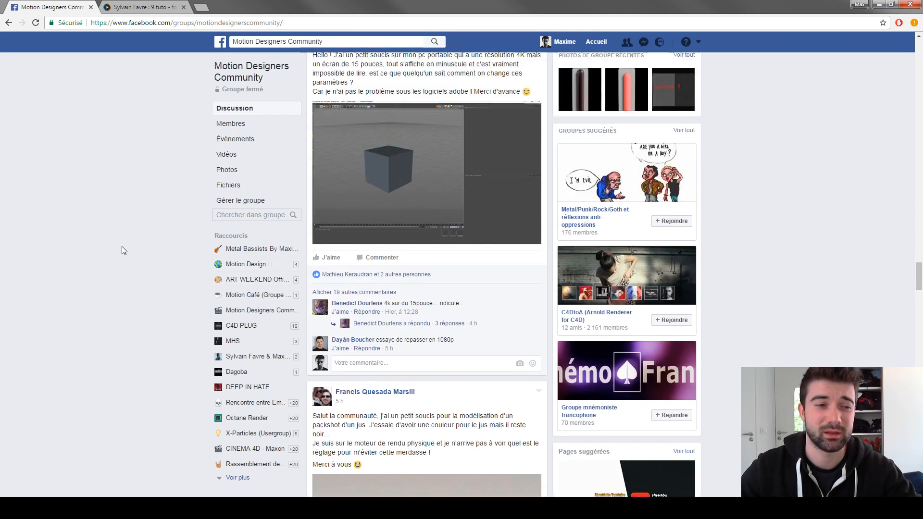
scroll(120, 244, up, 15)
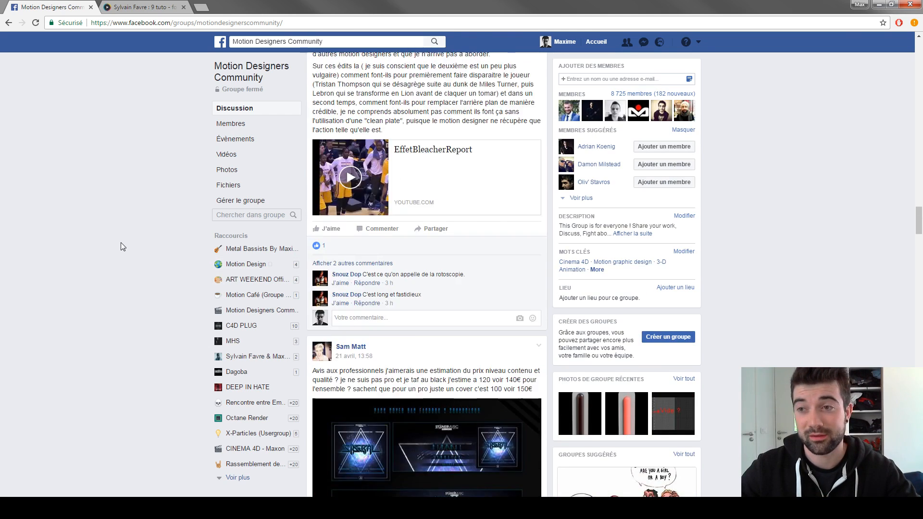
scroll(122, 247, up, 15)
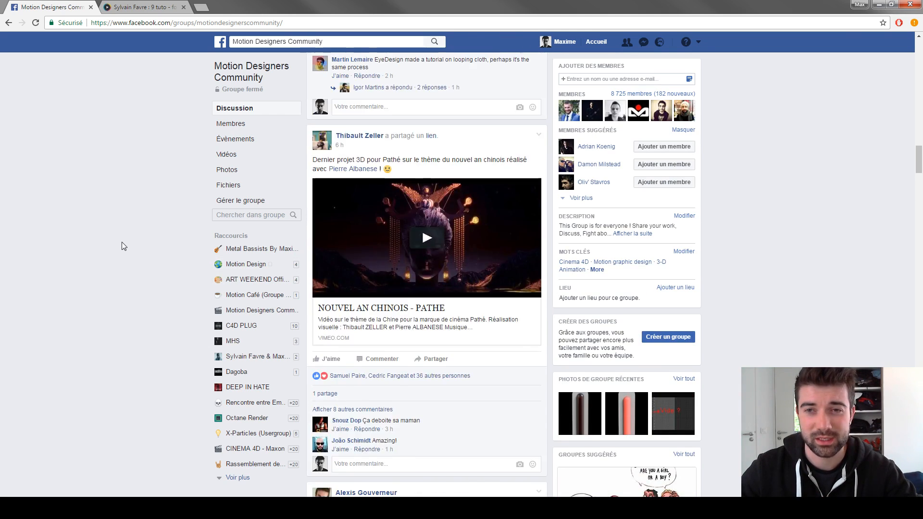
scroll(121, 241, up, 15)
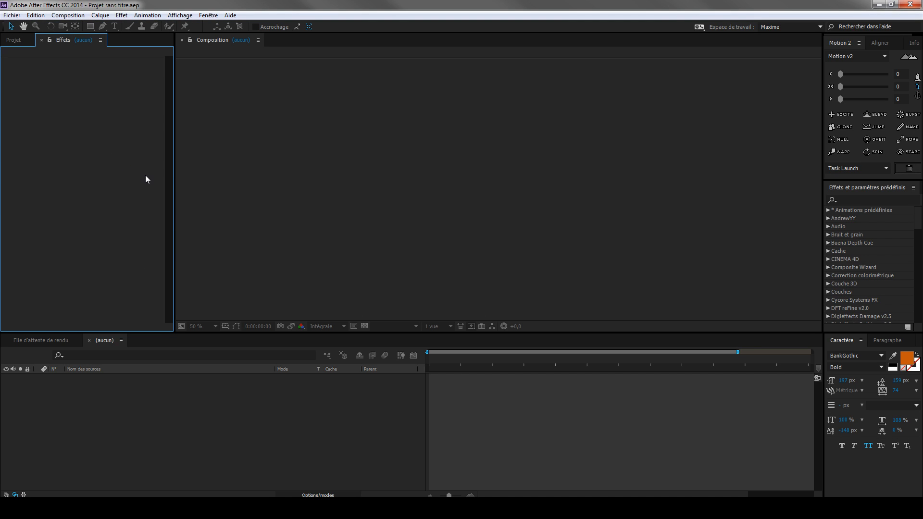
Create a 10-second HDTV 1080 25 composition in After Effects and add a full-size black solid named Plexus.
key(ctrl+n)
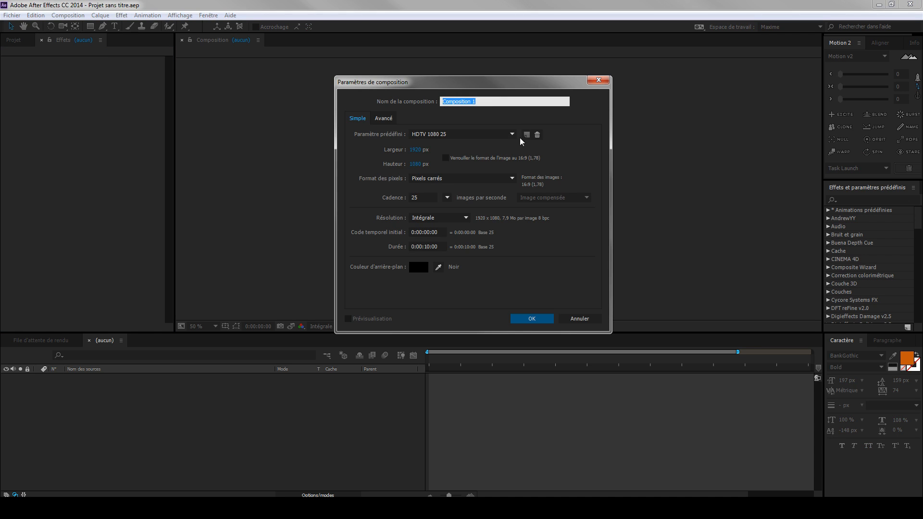
click(542, 319)
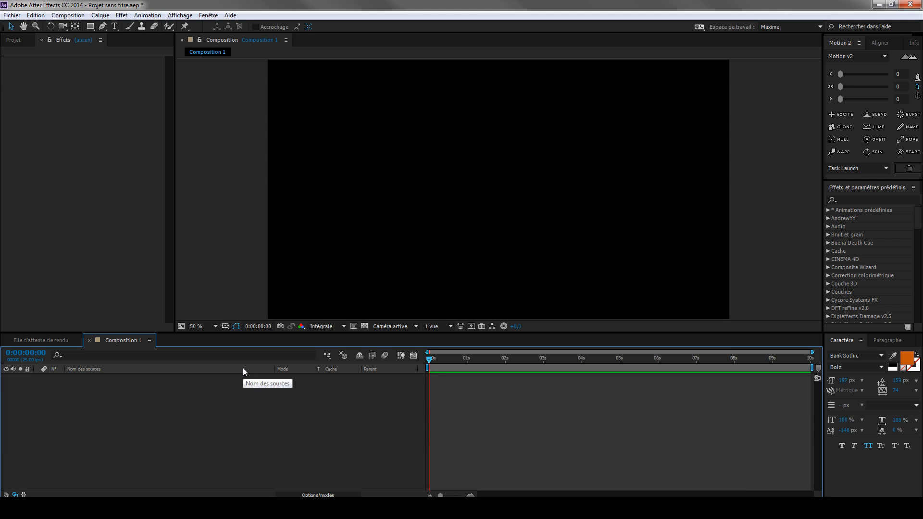
key(ctrl+y)
text(P)
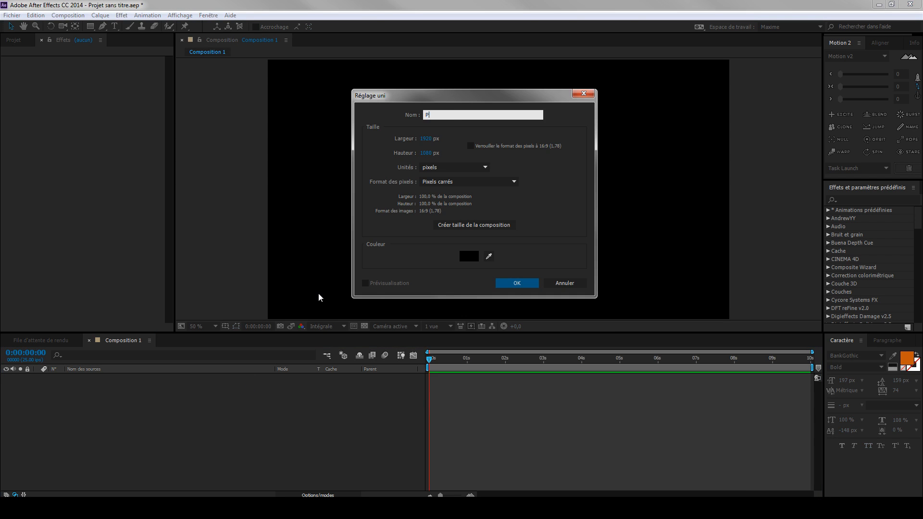
text(lexus)
click(533, 281)
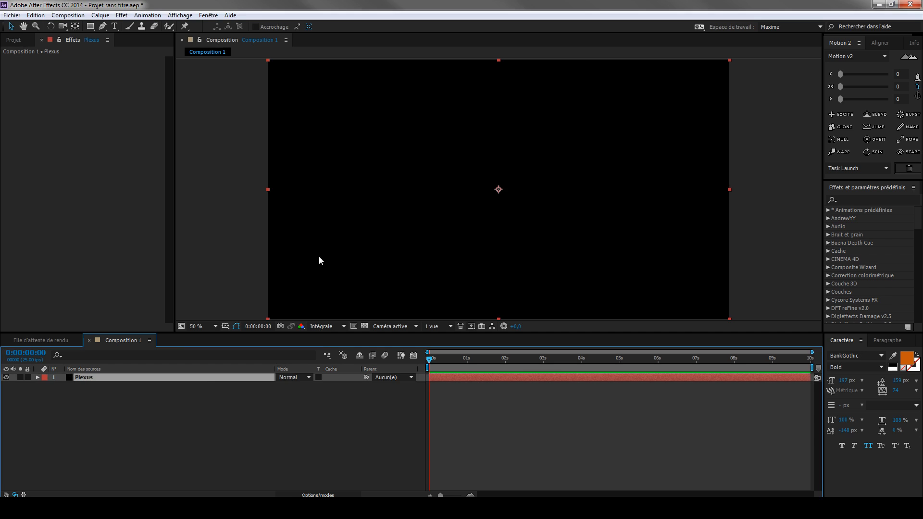
Apply the Rowbyte Plexus effect to the Plexus solid and enlarge the Plexus Object Panel over the composition.
click(851, 197)
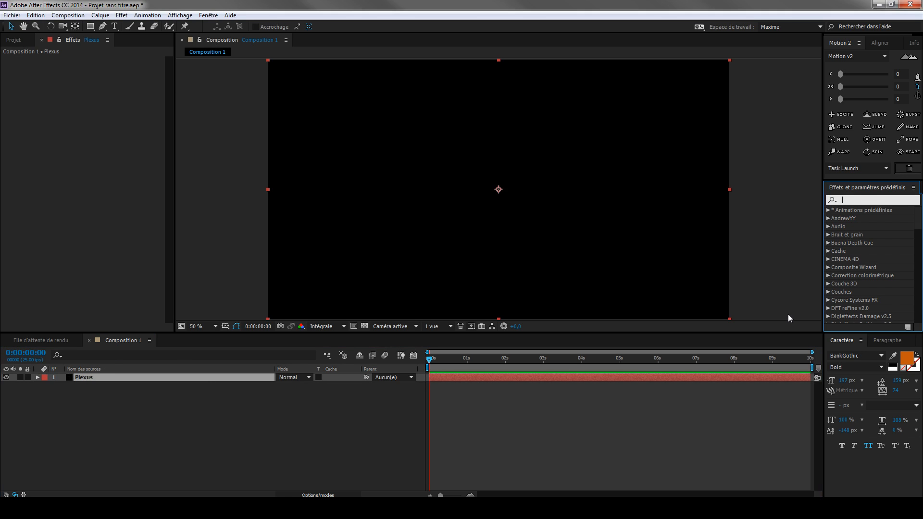
text(plexus)
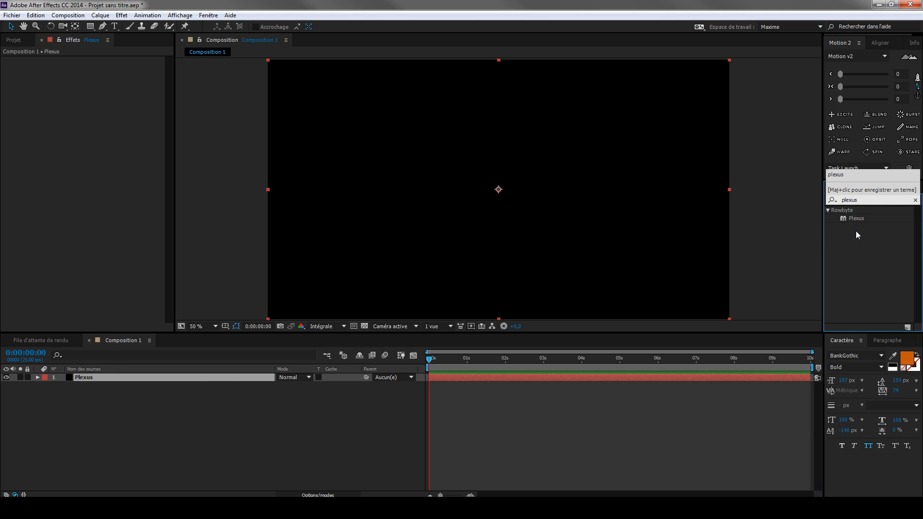
double_click(853, 218)
drag(783, 163, 553, 103)
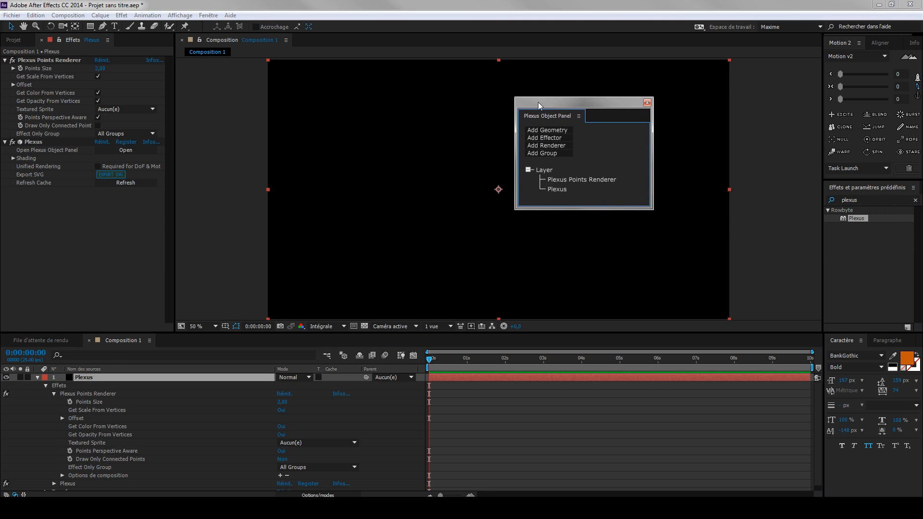
drag(576, 208, 572, 306)
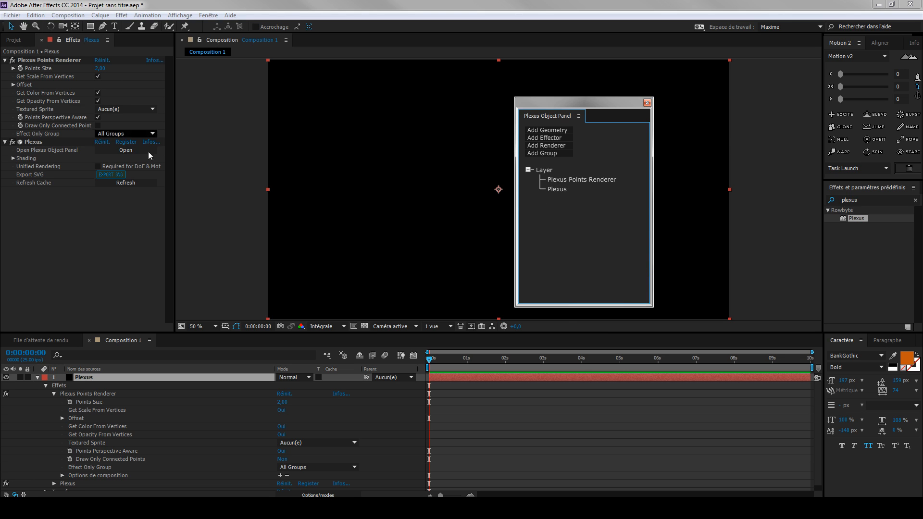
Add a Primitives geometry to the Plexus effect and set its primitive type to Sphere.
click(551, 133)
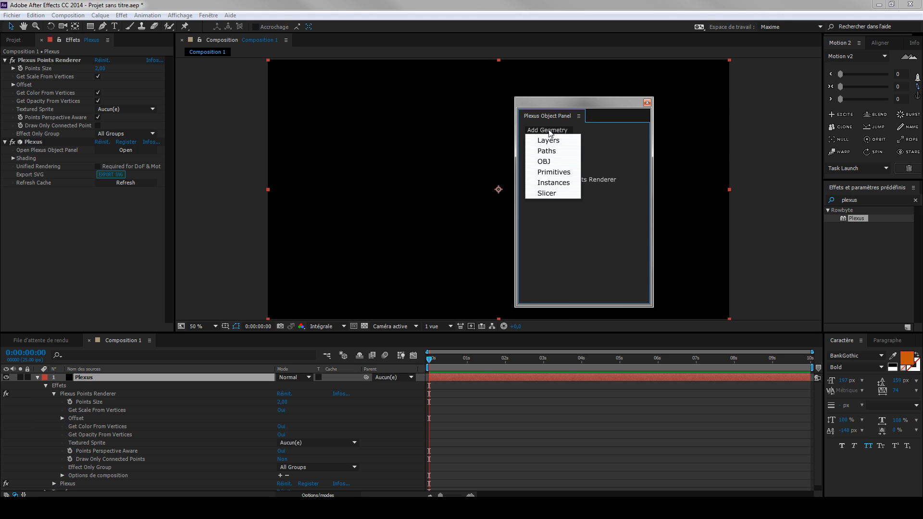
click(543, 174)
click(107, 68)
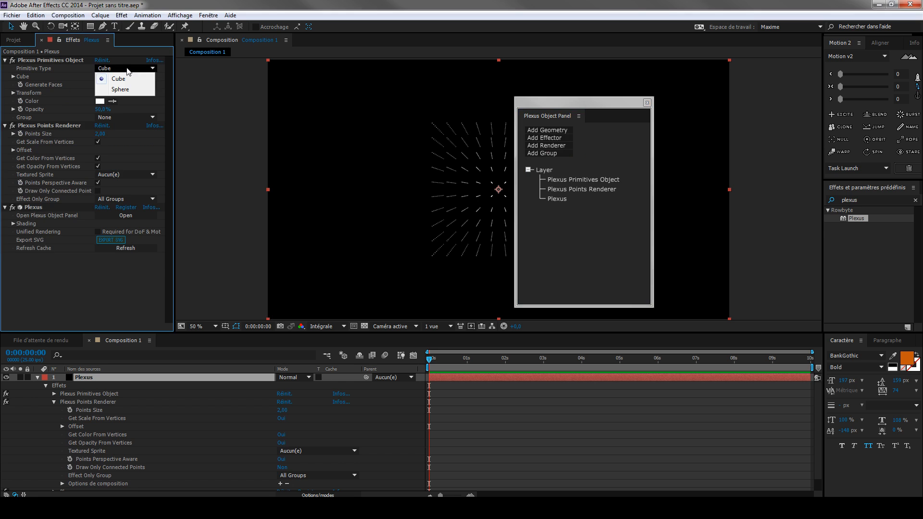
click(128, 90)
drag(548, 109, 671, 105)
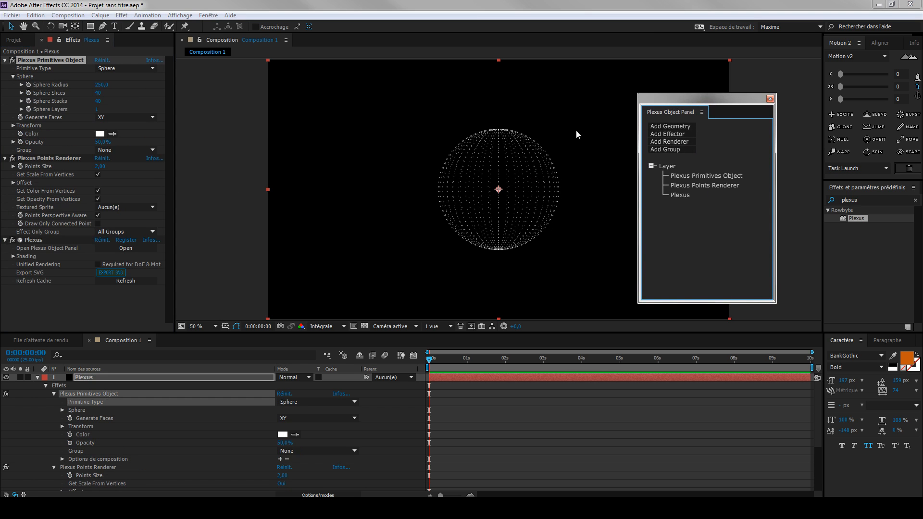
Set the primitive type back to Cube and delete the Plexus Primitives Object.
click(134, 68)
click(131, 78)
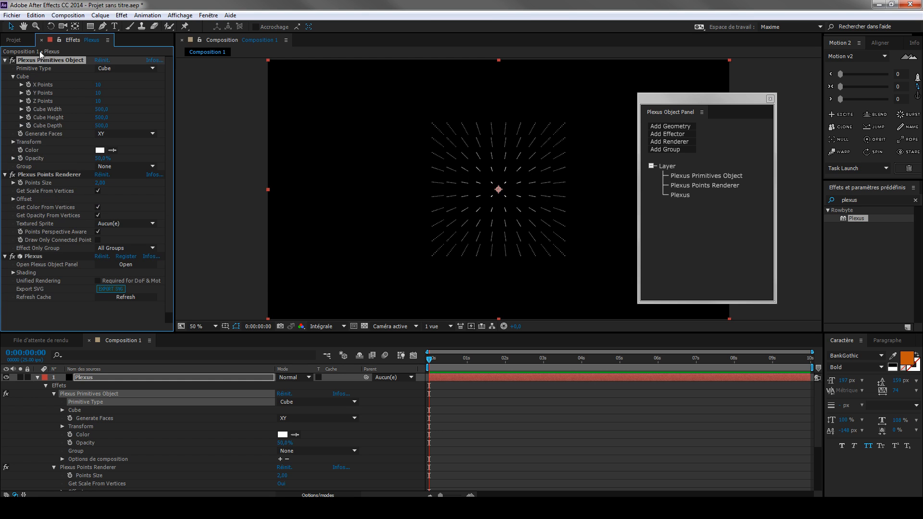
key(Delete)
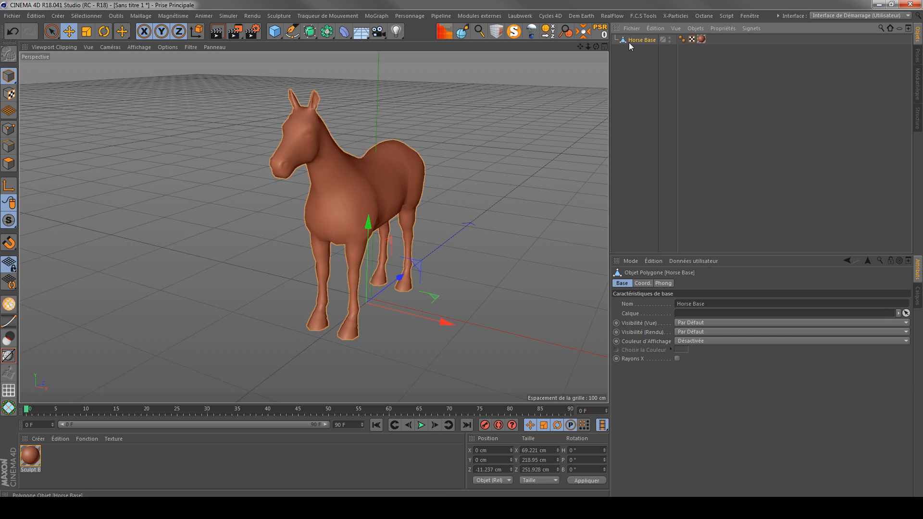
In Cinema 4D, delete the existing horse and load the Horse Base model from the Base Meshes presets.
key(Delete)
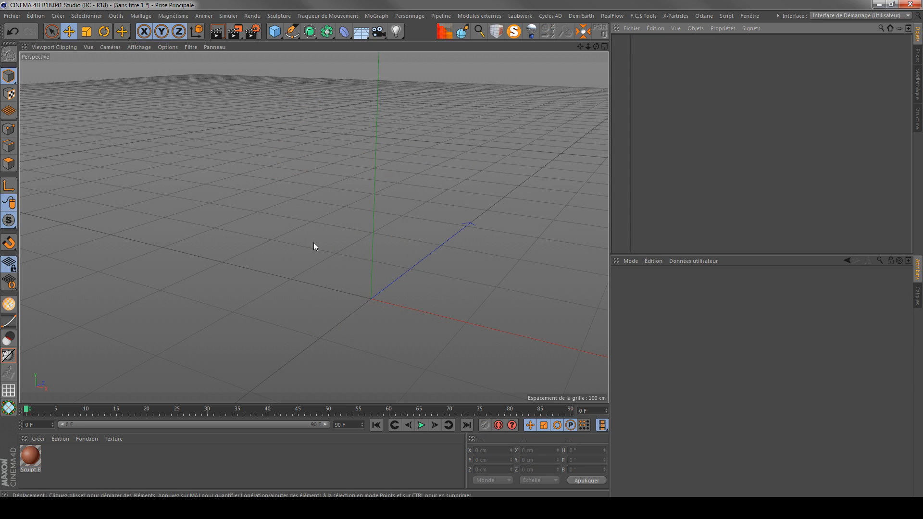
click(917, 83)
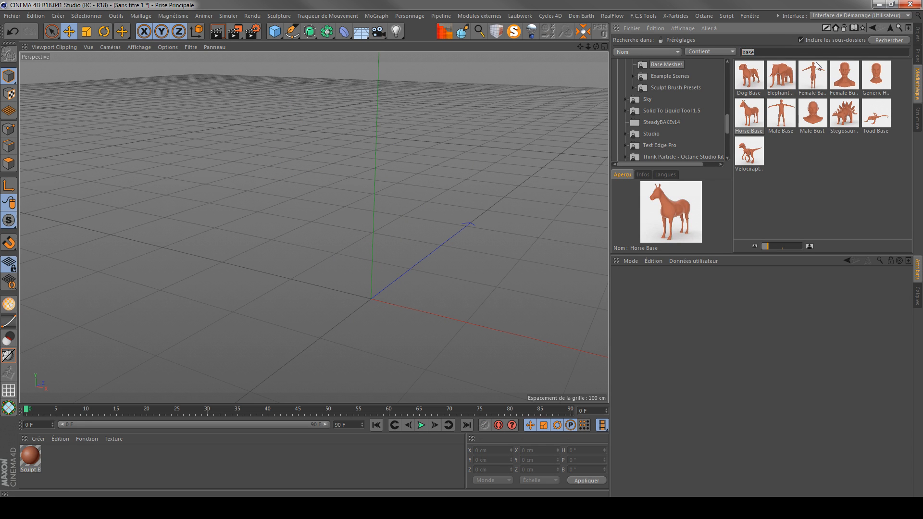
click(887, 40)
double_click(744, 74)
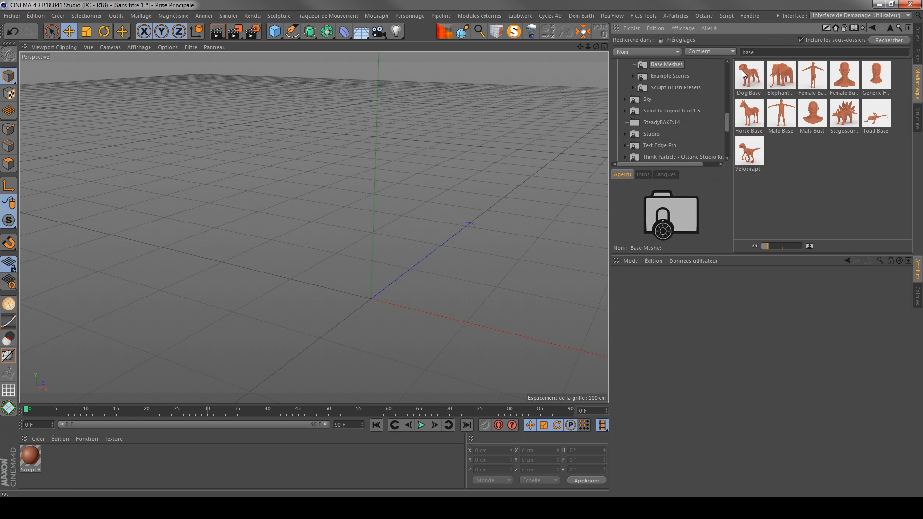
double_click(751, 111)
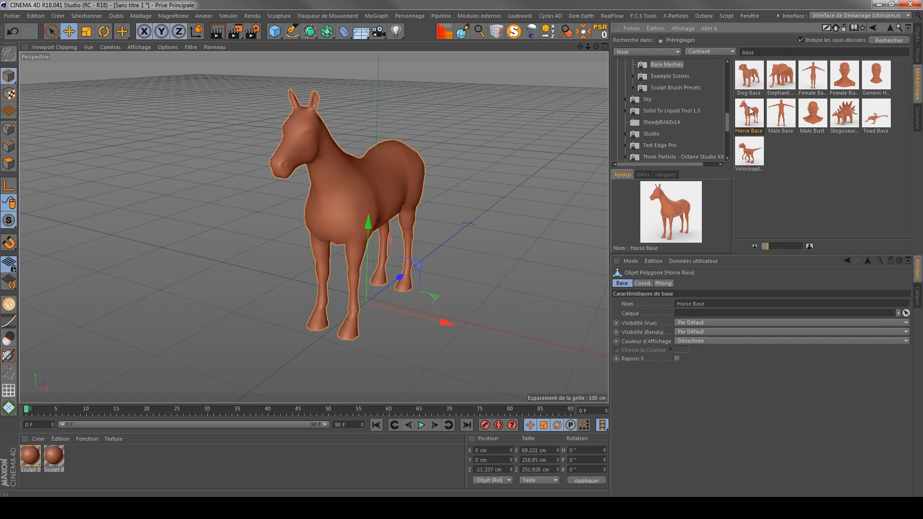
Switch the horse model to point mode and examine the vertices over its body and head.
click(8, 130)
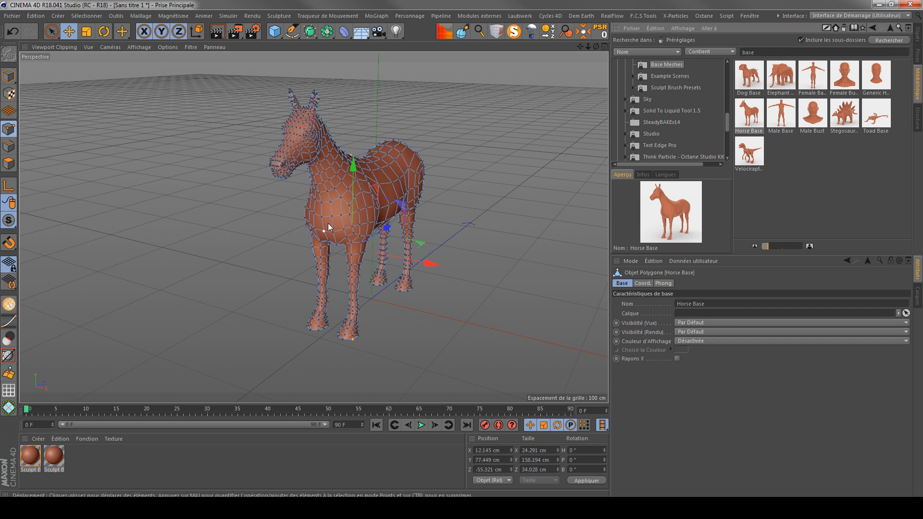
scroll(363, 174, up, 5)
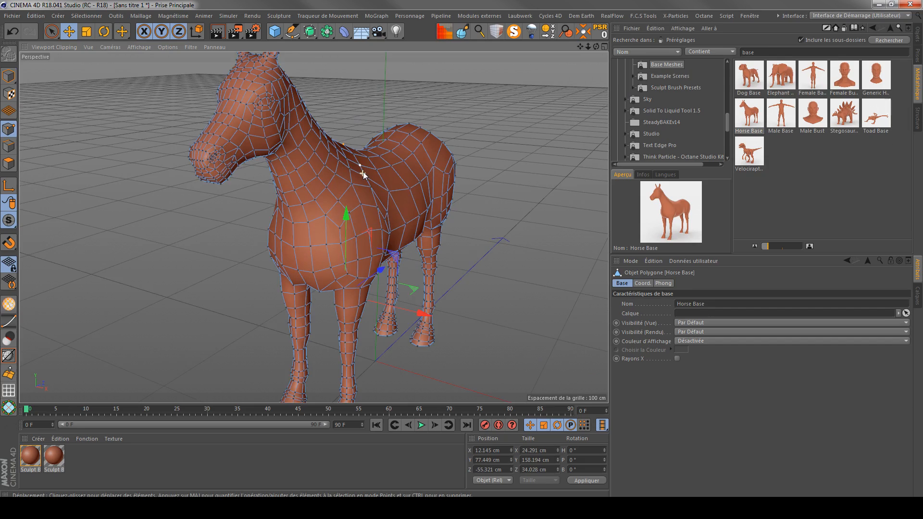
scroll(363, 173, down, 2)
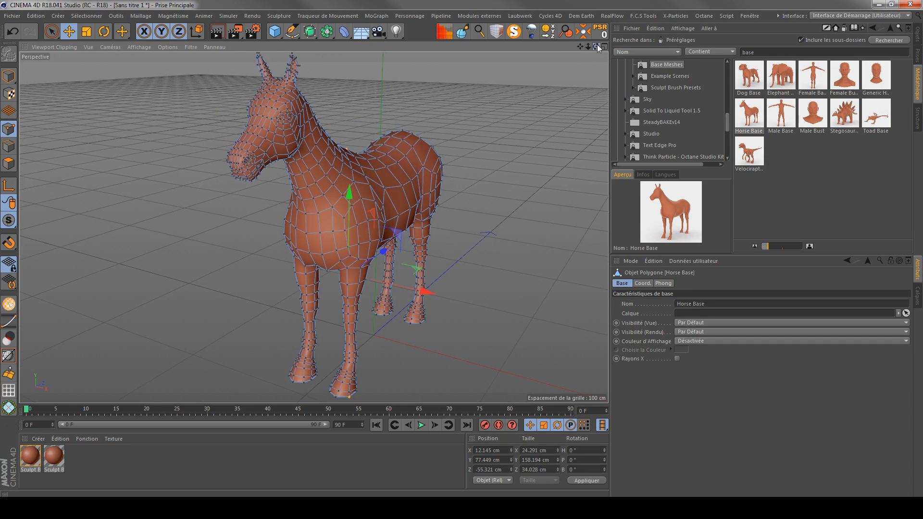
drag(596, 46, 275, 113)
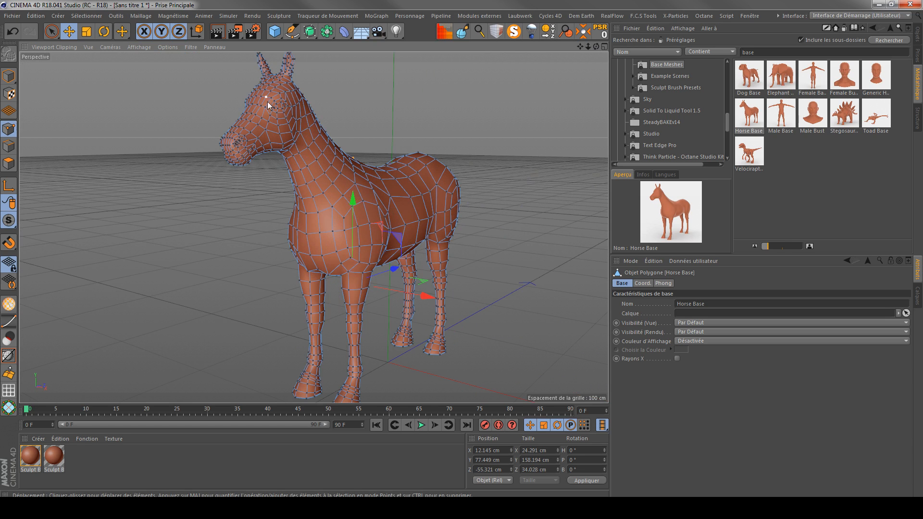
Add a Subdivision Surface to the scene and nest Horse Base under it.
click(917, 34)
click(639, 94)
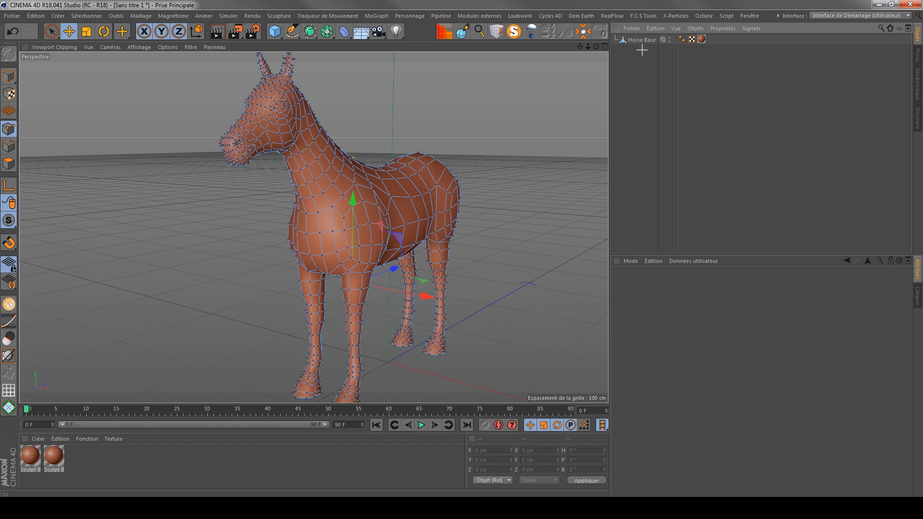
drag(310, 32, 375, 45)
drag(643, 50, 640, 41)
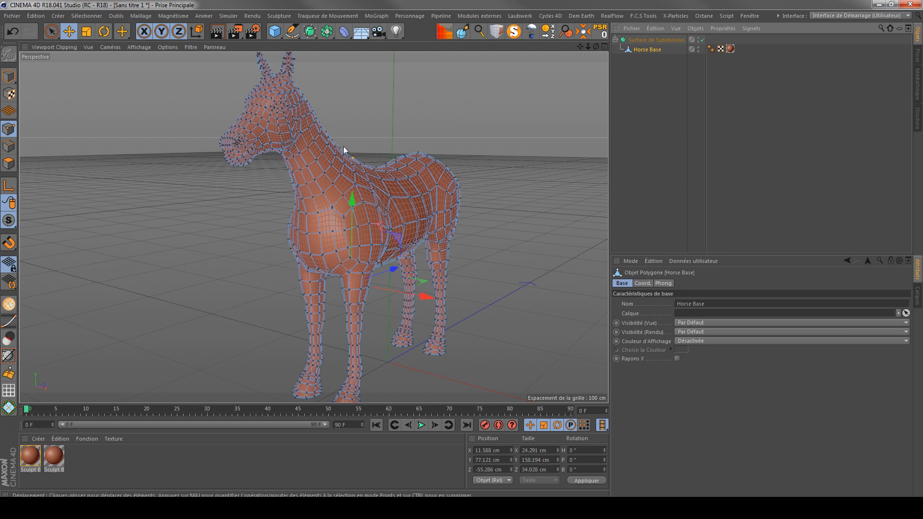
Take Horse Base out of the Subdivision Surface, delete the Subdivision Surface and reselect the horse.
drag(643, 49, 638, 80)
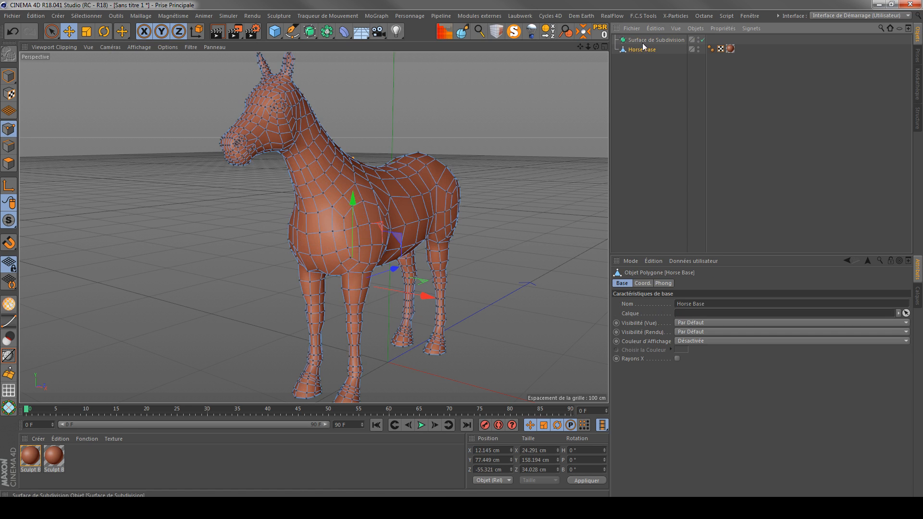
click(643, 41)
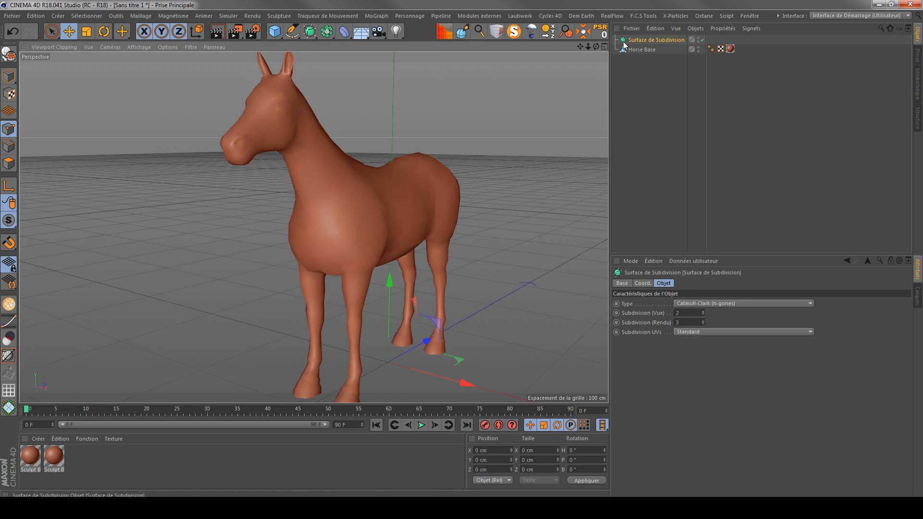
key(Delete)
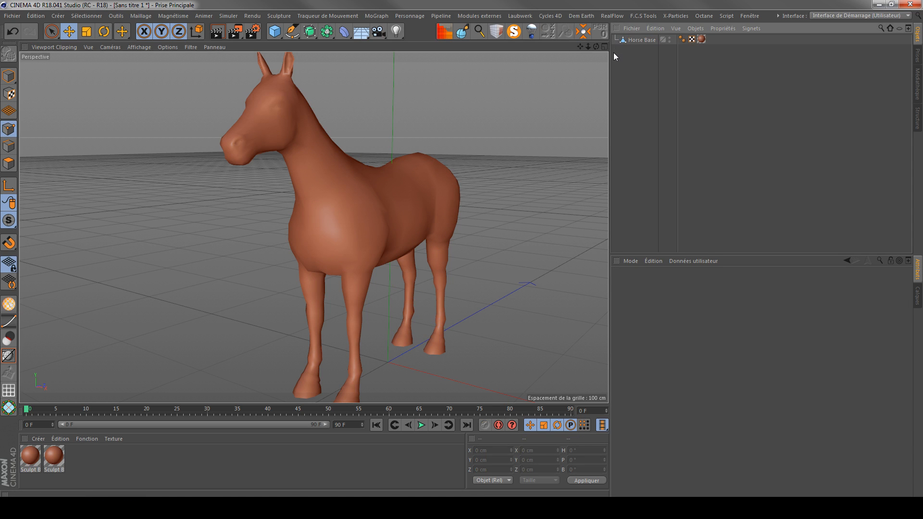
click(639, 40)
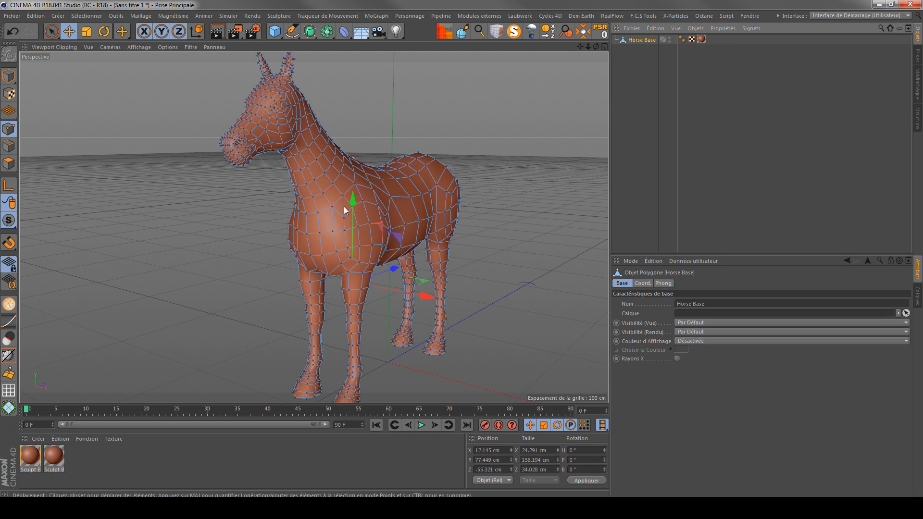
Export the horse as Wavefront OBJ with the Default preset, overwriting Horse.obj in the 3D models folder.
click(12, 16)
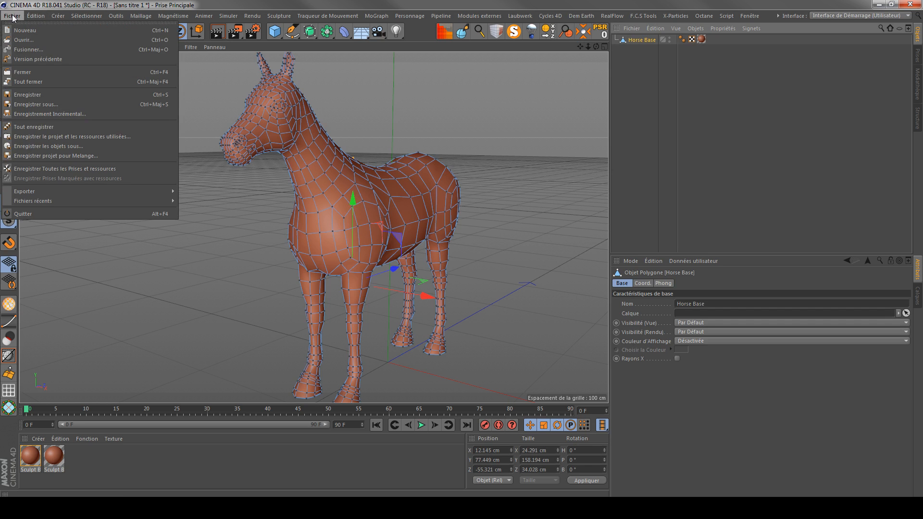
mouse_move(157, 187)
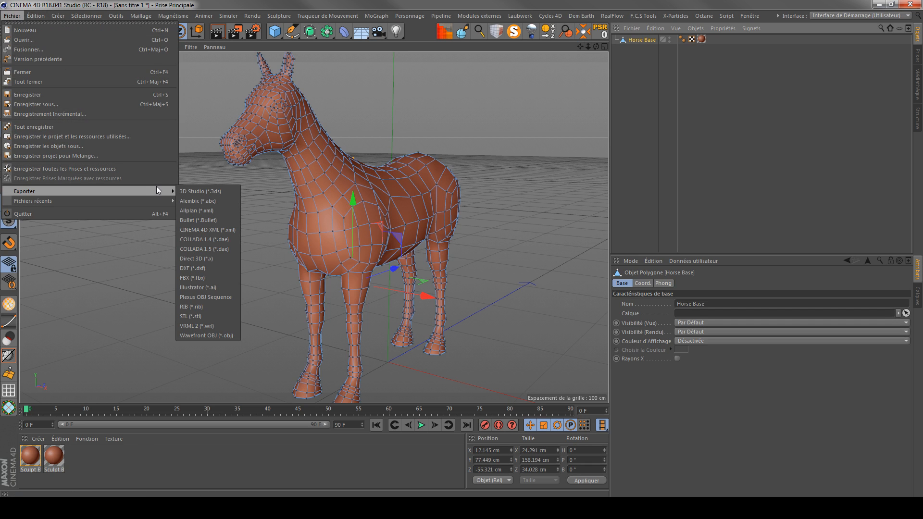
click(191, 335)
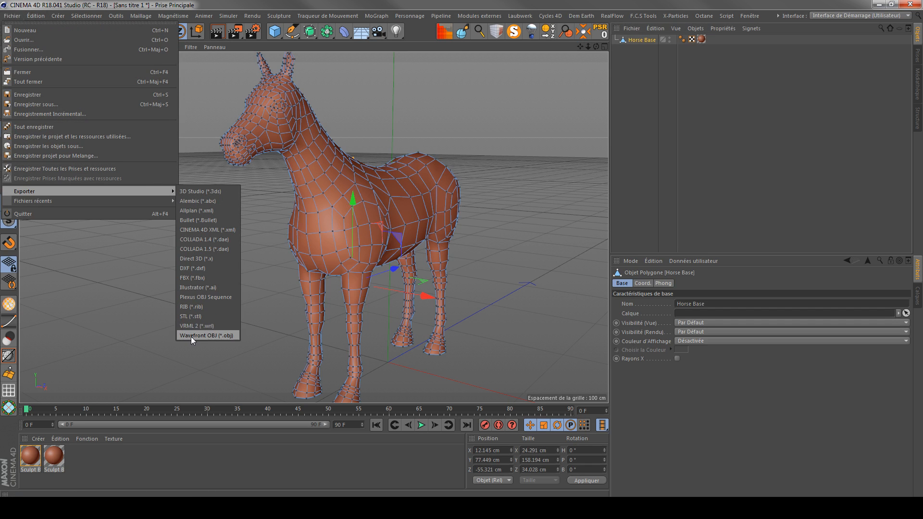
click(370, 149)
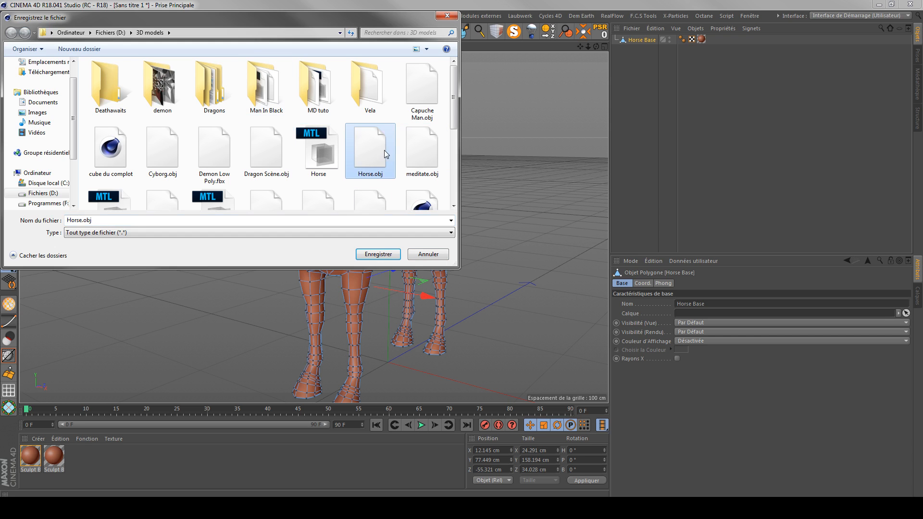
click(389, 256)
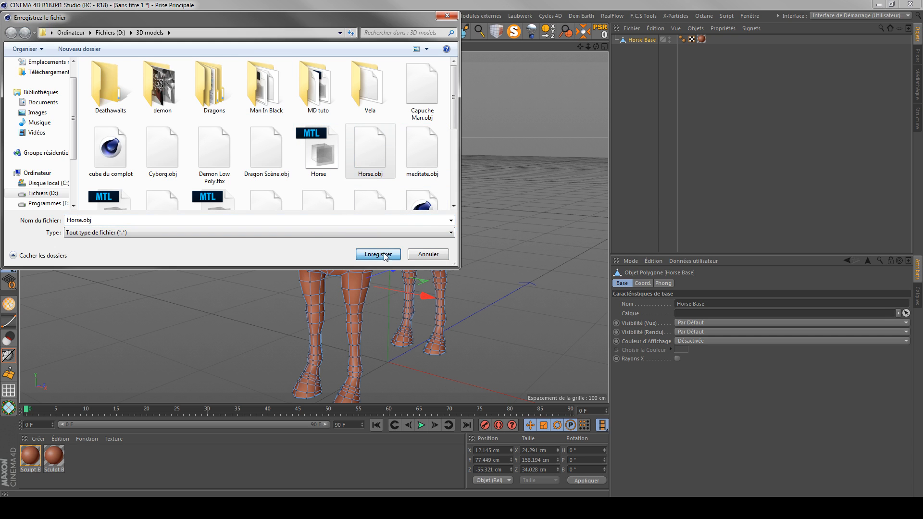
click(485, 255)
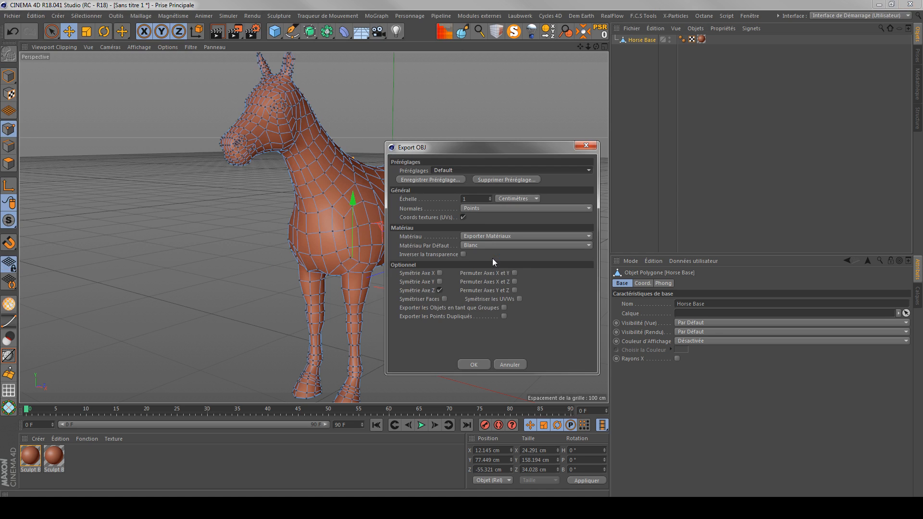
drag(455, 149, 387, 106)
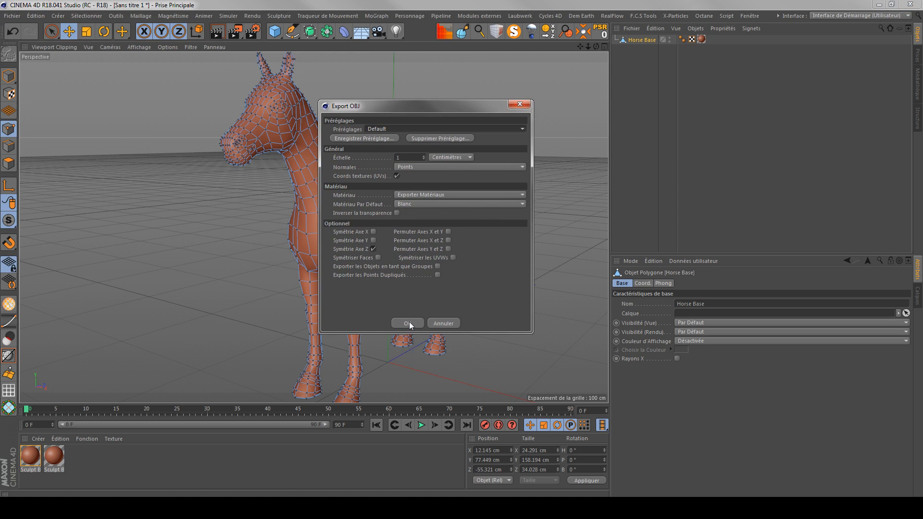
click(409, 322)
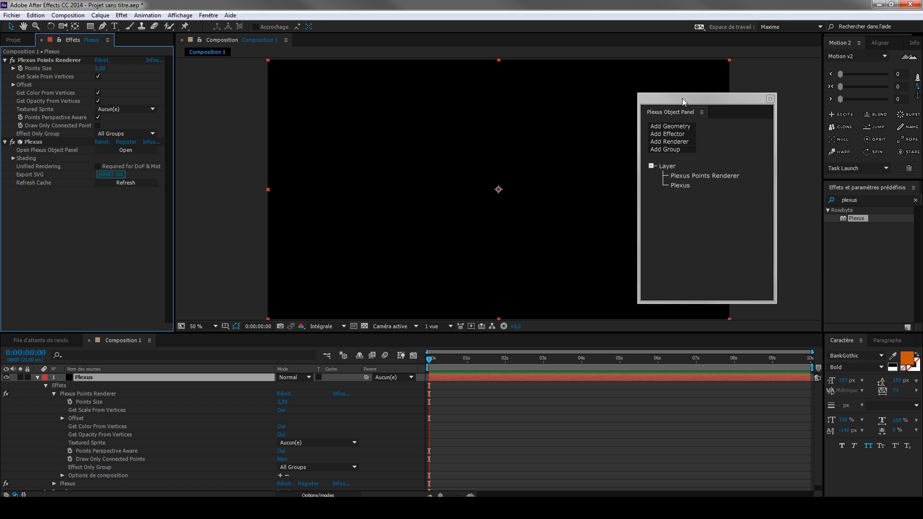
In After Effects, add an OBJ geometry to the Plexus effect.
drag(684, 101, 582, 88)
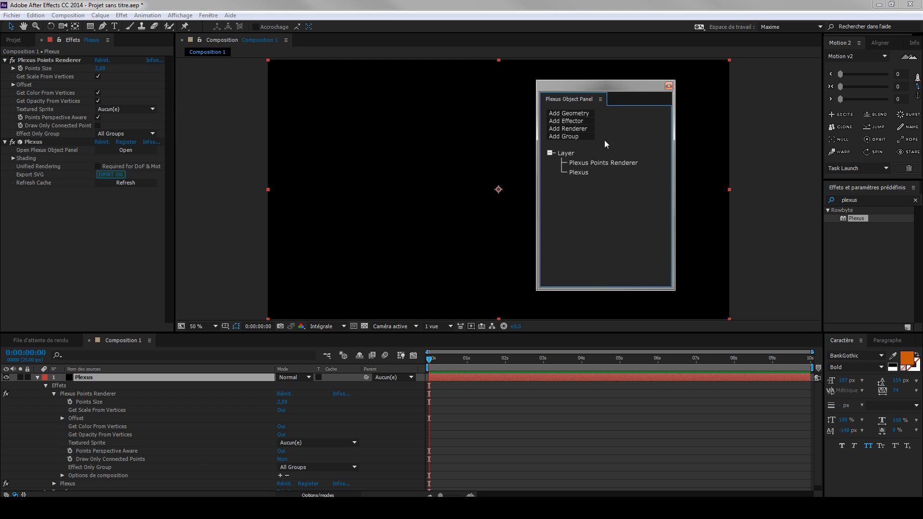
click(565, 114)
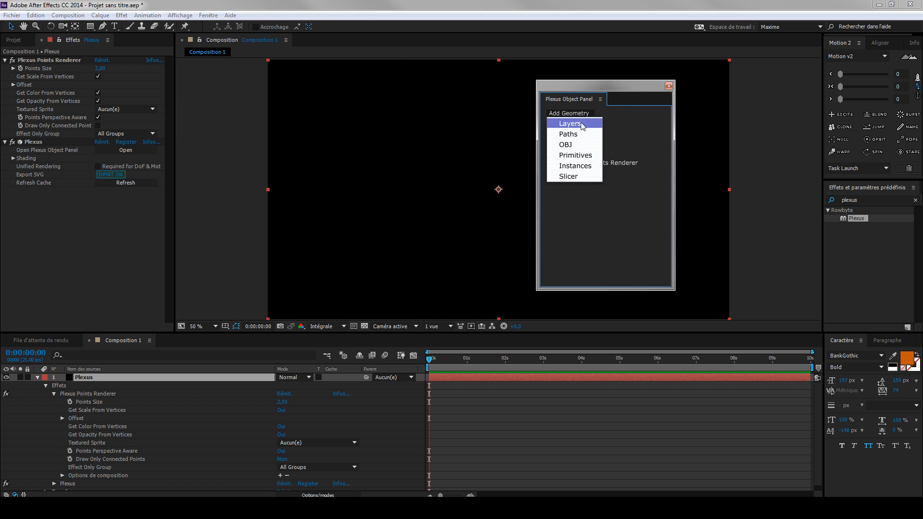
click(566, 145)
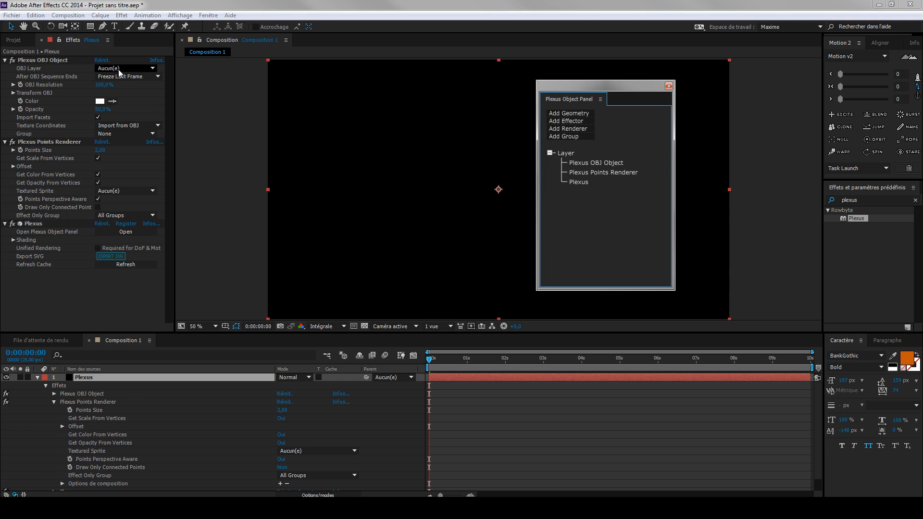
Import Horse.obj from the 3D models folder on drive D into the project.
click(31, 391)
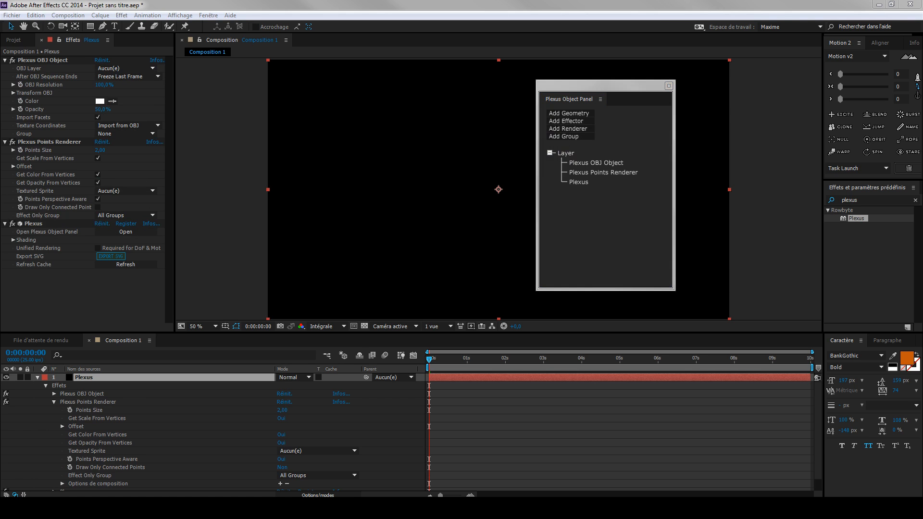
drag(0, 158, 402, 85)
drag(646, 151, 636, 182)
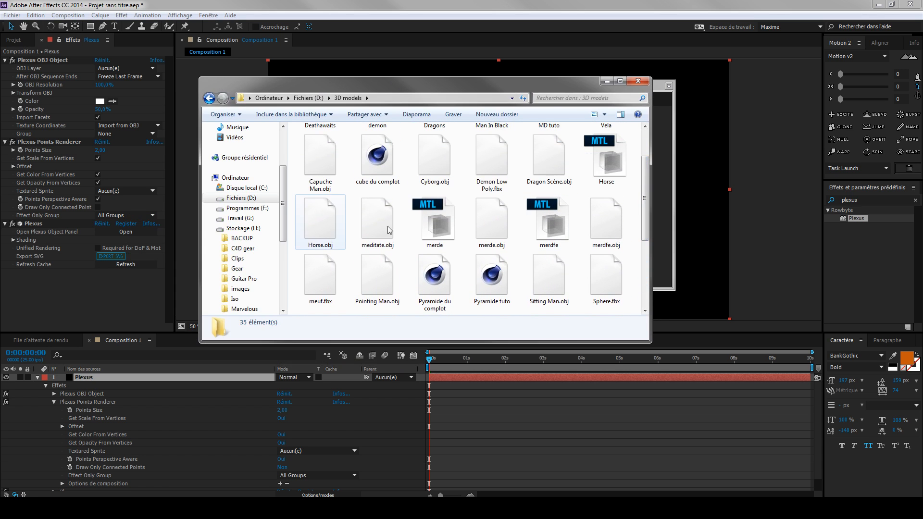
click(319, 220)
drag(320, 220, 76, 188)
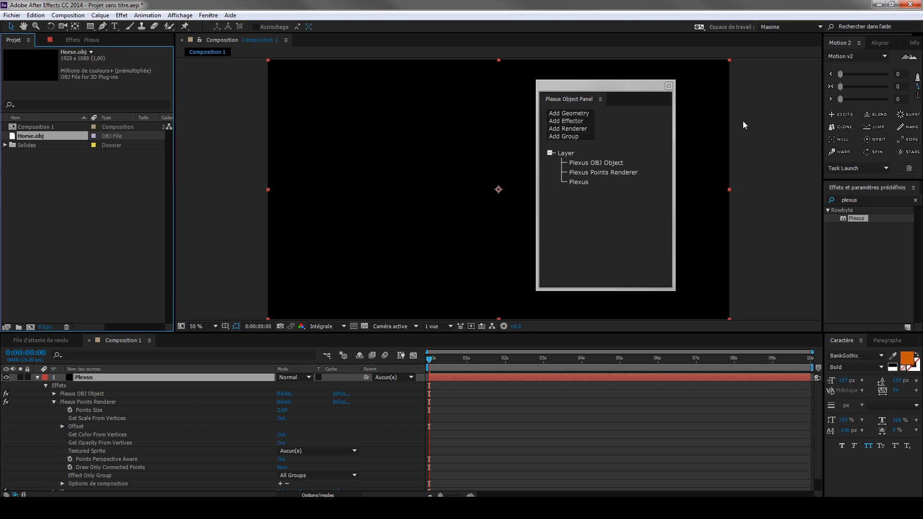
Move the Plexus Object Panel off the composition view and add Horse.obj to Composition 1 below the Plexus layer.
drag(610, 92, 854, 100)
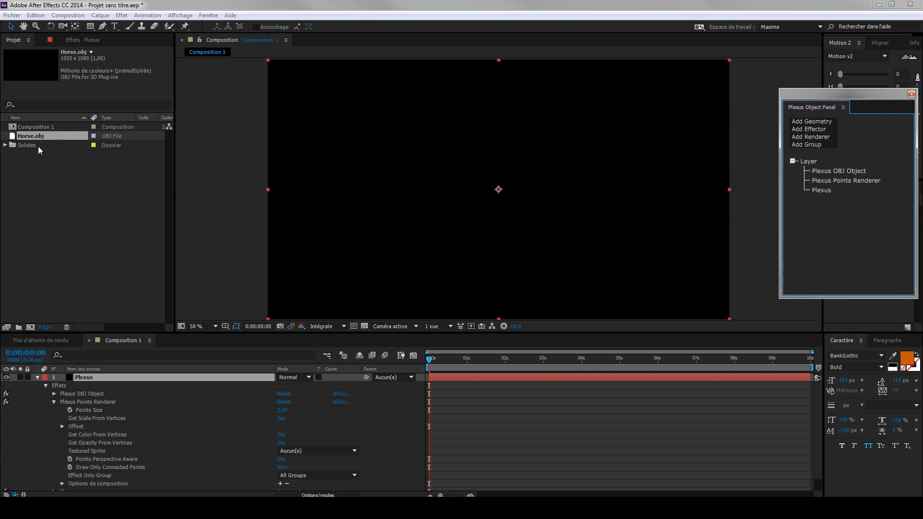
click(37, 377)
drag(31, 138, 121, 406)
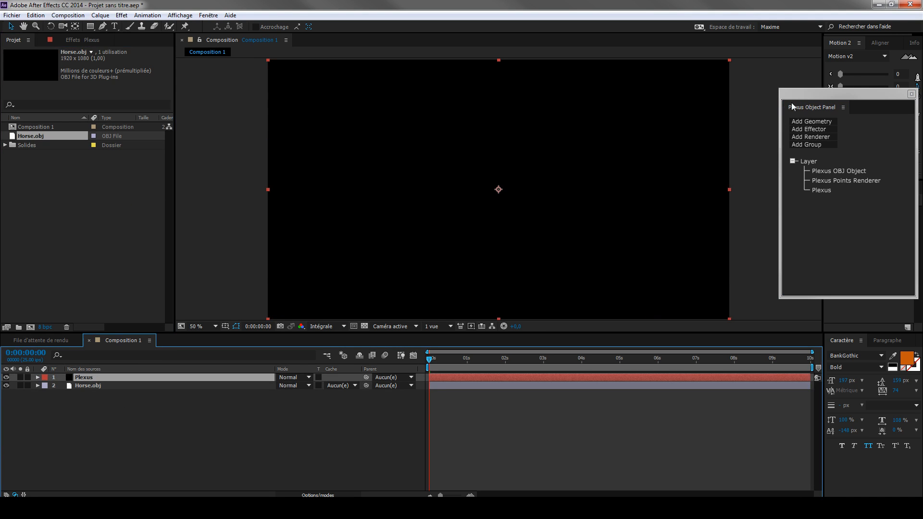
Set the OBJ Layer of the Plexus OBJ Object to Horse.obj.
click(74, 41)
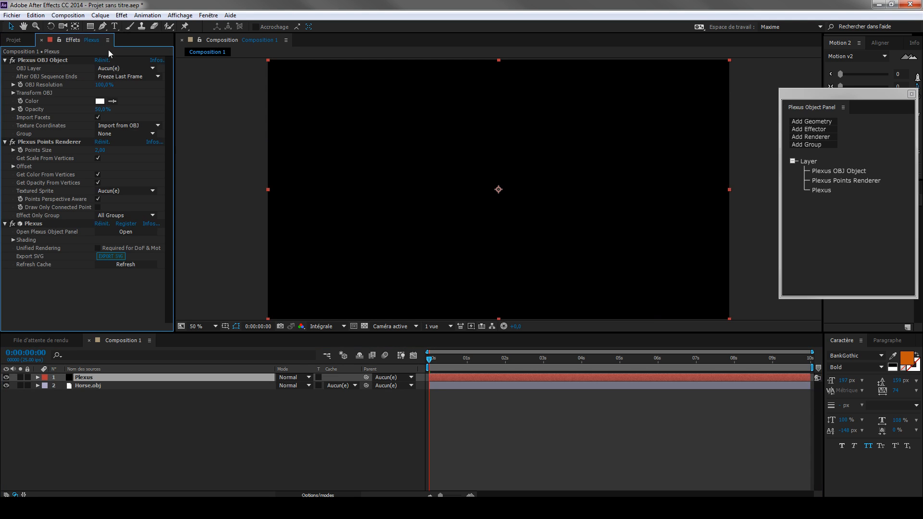
click(125, 68)
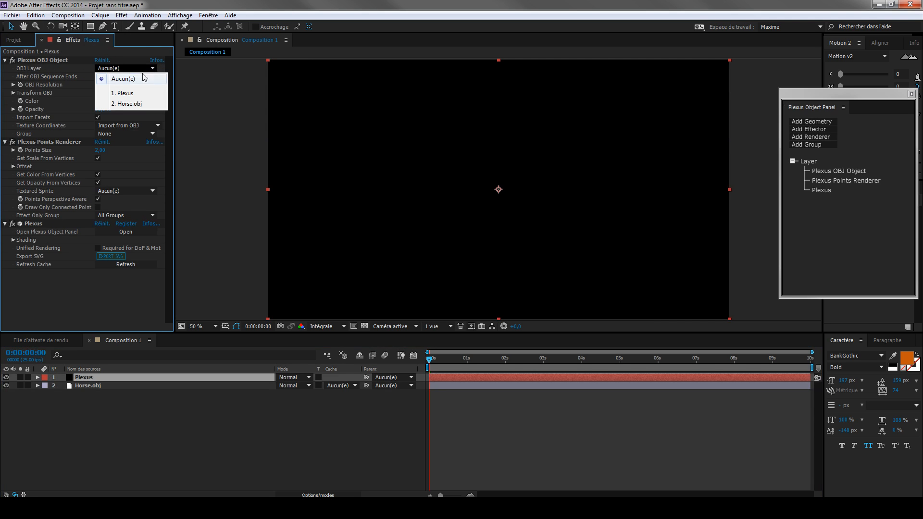
click(135, 103)
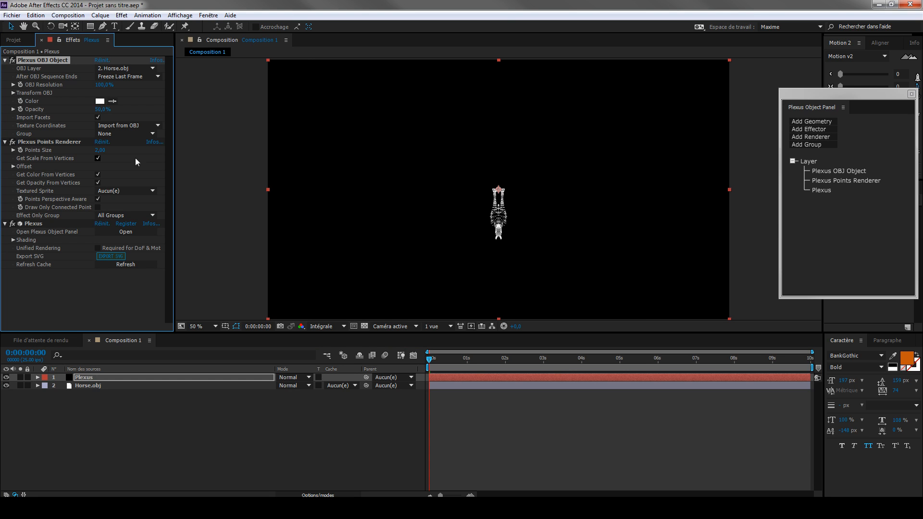
Set the Y Rotate and Z Rotate of the Plexus OBJ Object to 180° in its OBJ transform.
click(14, 93)
click(107, 185)
key(Return)
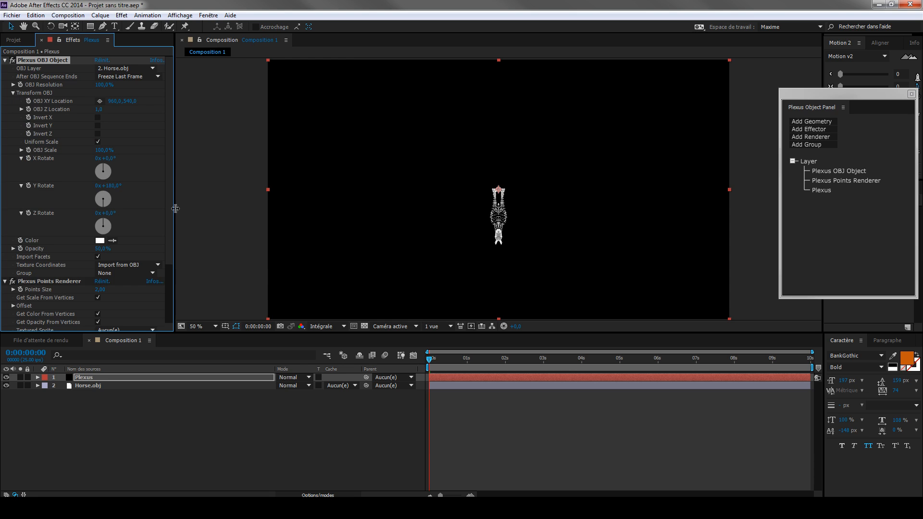
click(109, 213)
text(180)
key(Return)
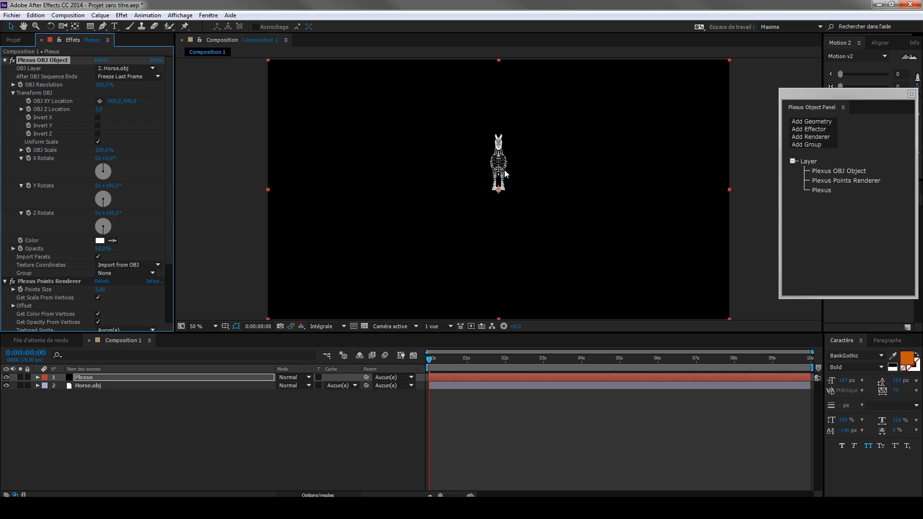
Create a two-node camera with the 35 mm preset and orbit it around the horse to a closer three-quarter view.
click(135, 403)
right_click(98, 408)
mouse_move(168, 308)
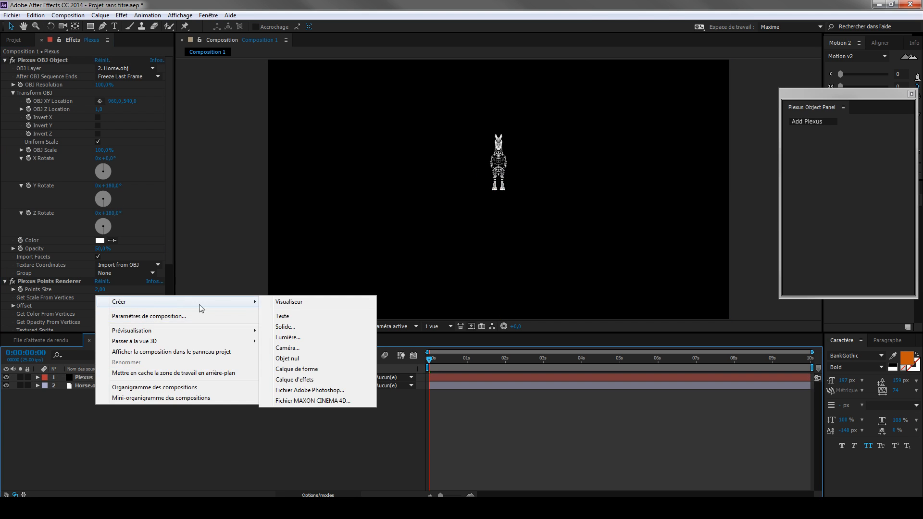
click(295, 351)
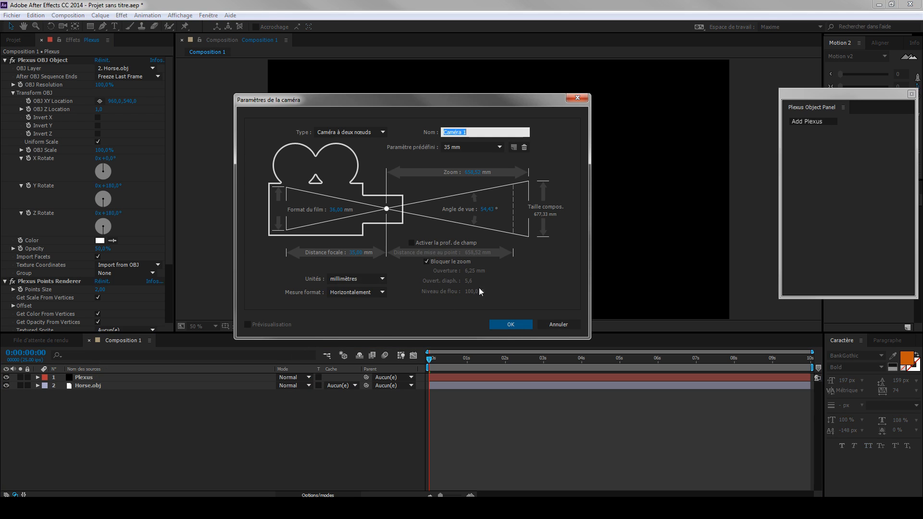
click(505, 325)
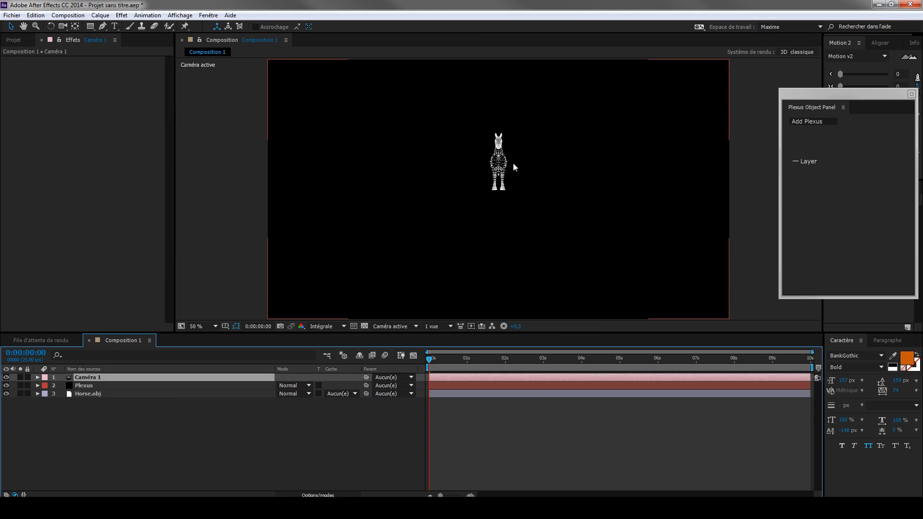
drag(506, 164, 481, 183)
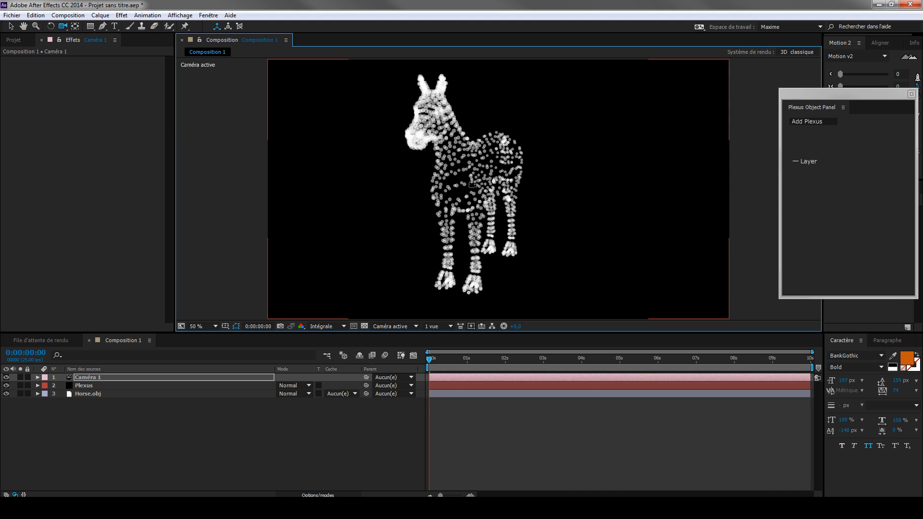
Set the Points Size of the Plexus layer's Points Renderer to 1.
click(90, 388)
click(91, 396)
click(80, 387)
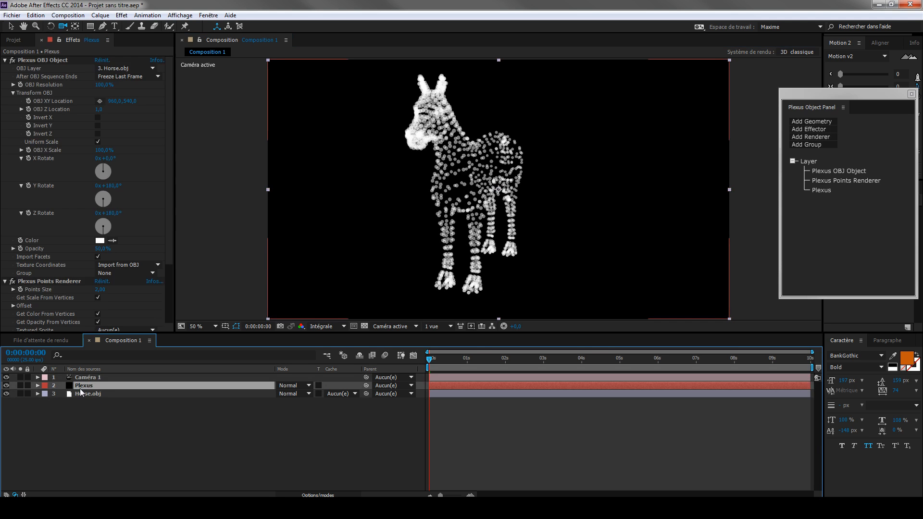
drag(168, 108, 164, 171)
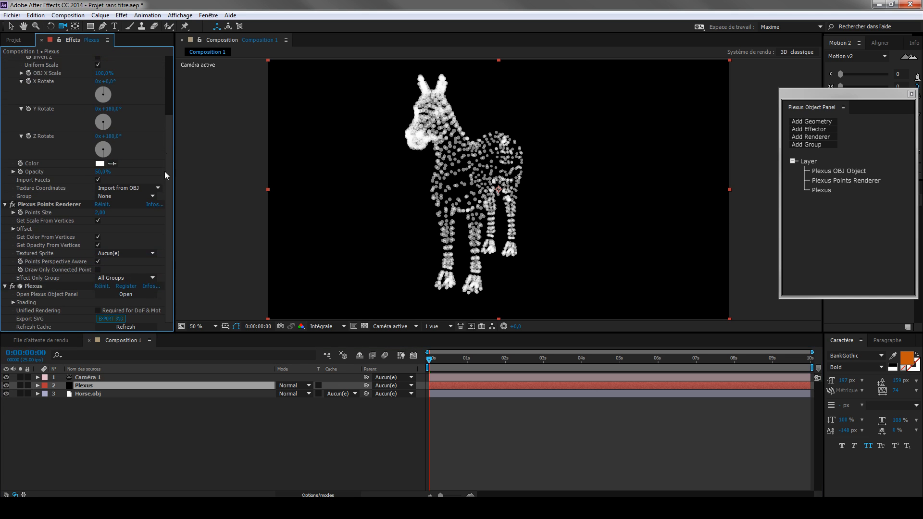
scroll(169, 187, up, 3)
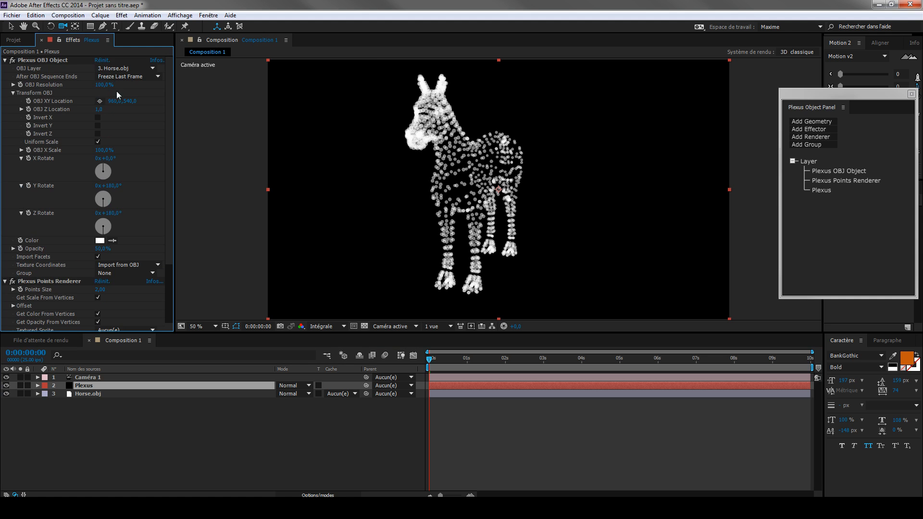
mouse_move(486, 173)
mouse_down()
mouse_move(538, 176)
mouse_move(473, 178)
mouse_move(464, 188)
mouse_move(461, 180)
mouse_move(481, 174)
mouse_up()
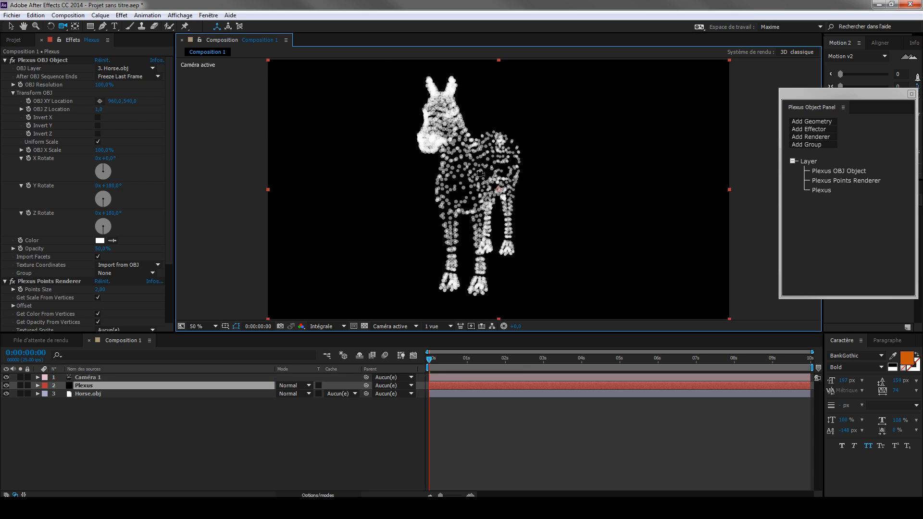
scroll(85, 106, down, 1)
drag(169, 130, 164, 103)
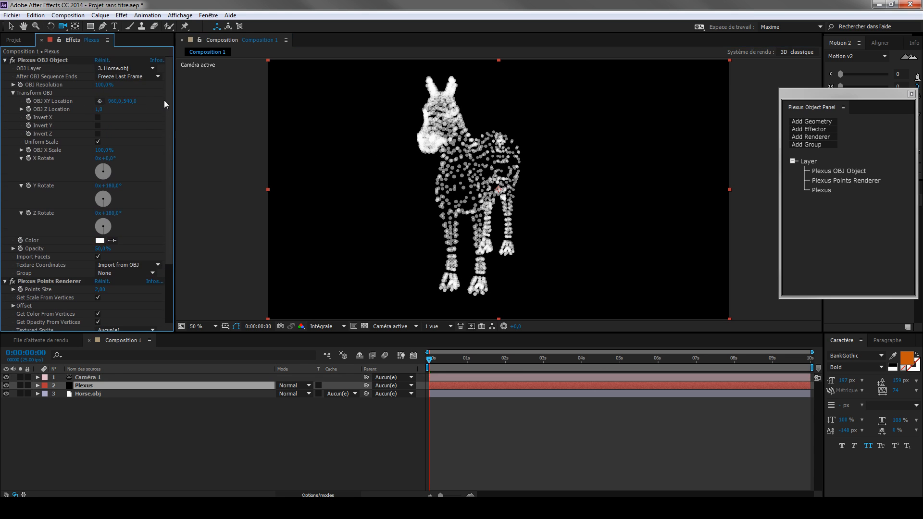
click(13, 92)
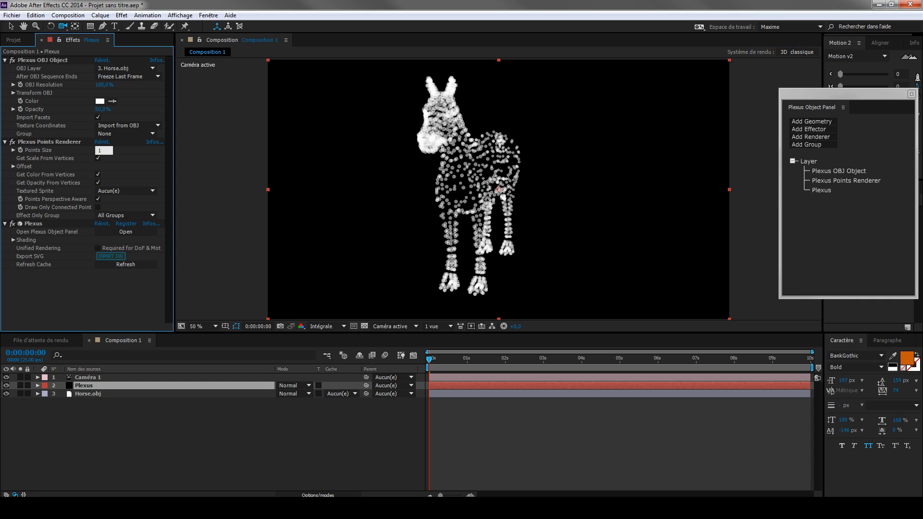
key(Return)
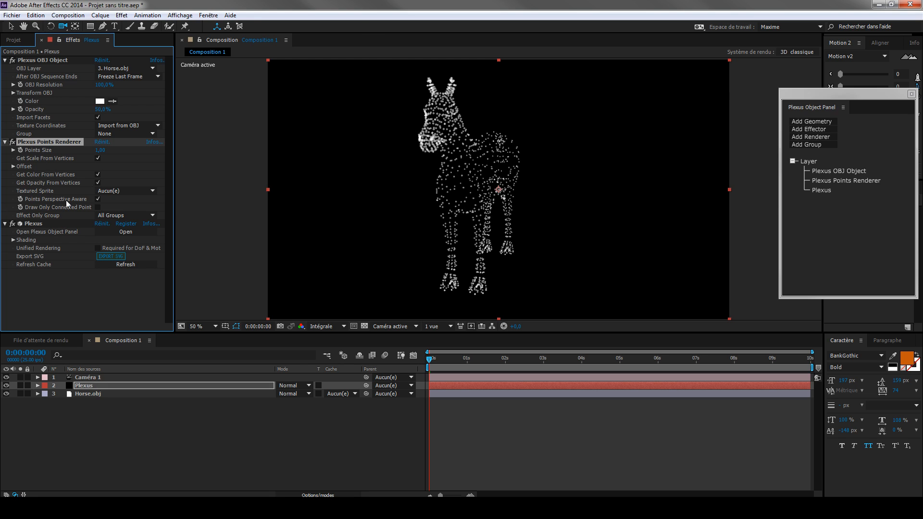
Add a Lines renderer to the Plexus layer and reduce its Maximum Distance to 21.
drag(814, 96, 597, 74)
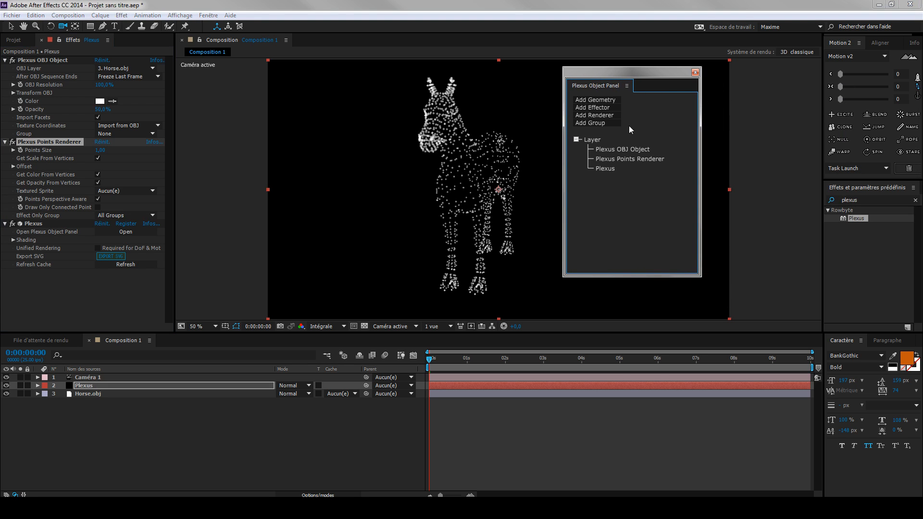
click(597, 121)
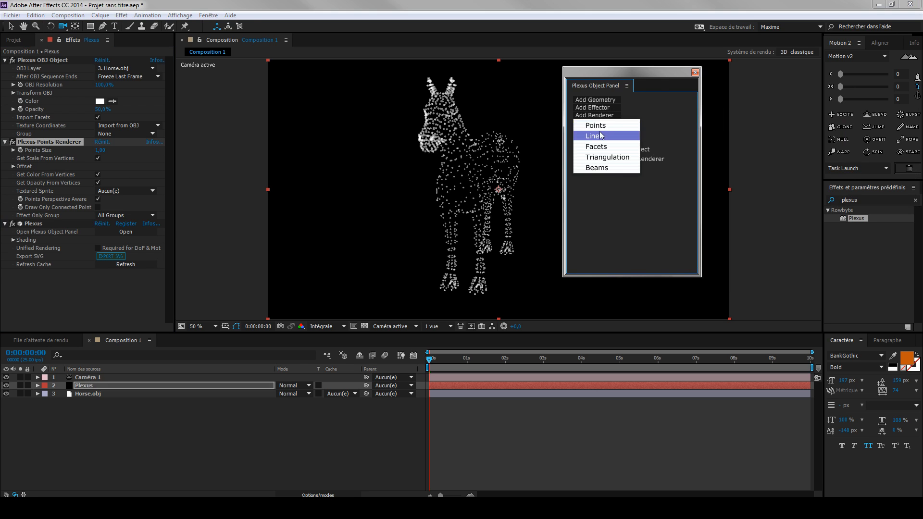
click(600, 136)
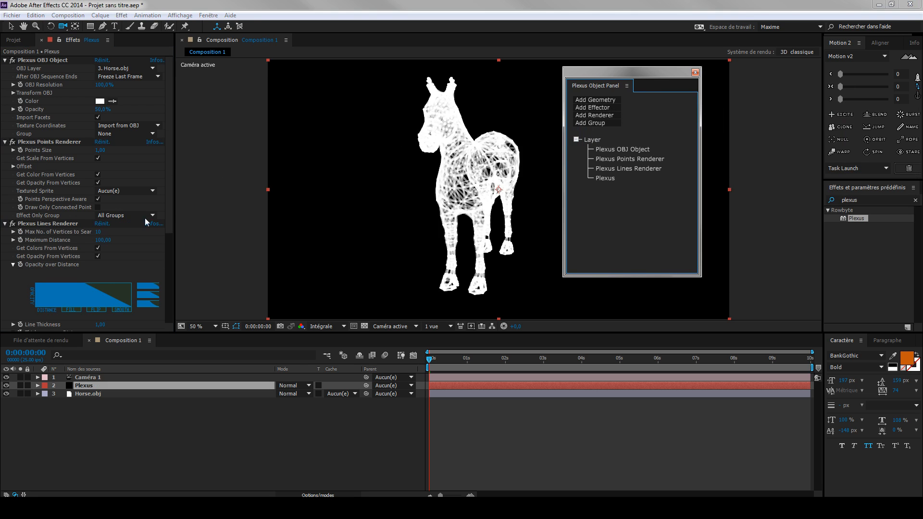
drag(97, 241, 68, 248)
click(100, 232)
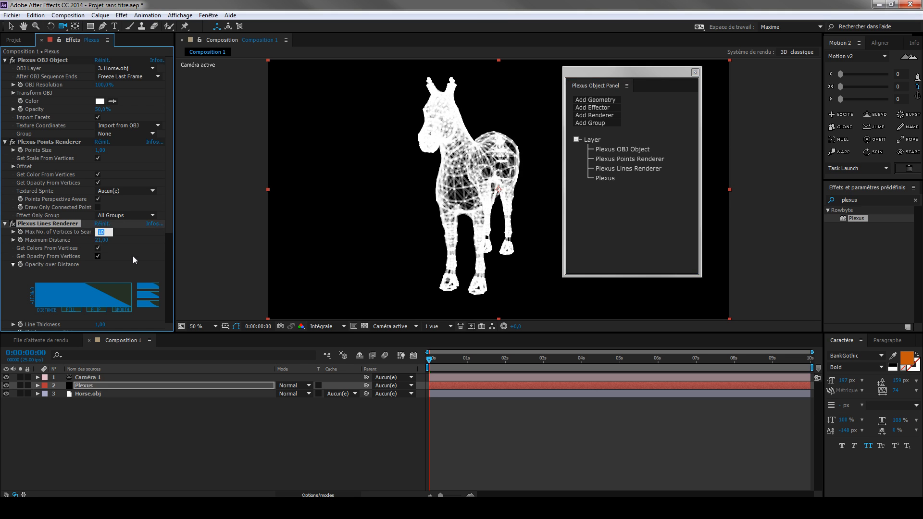
click(128, 243)
Set the Line Thickness of the Plexus Lines Renderer to 0.35.
click(98, 324)
text(0.5)
key(Return)
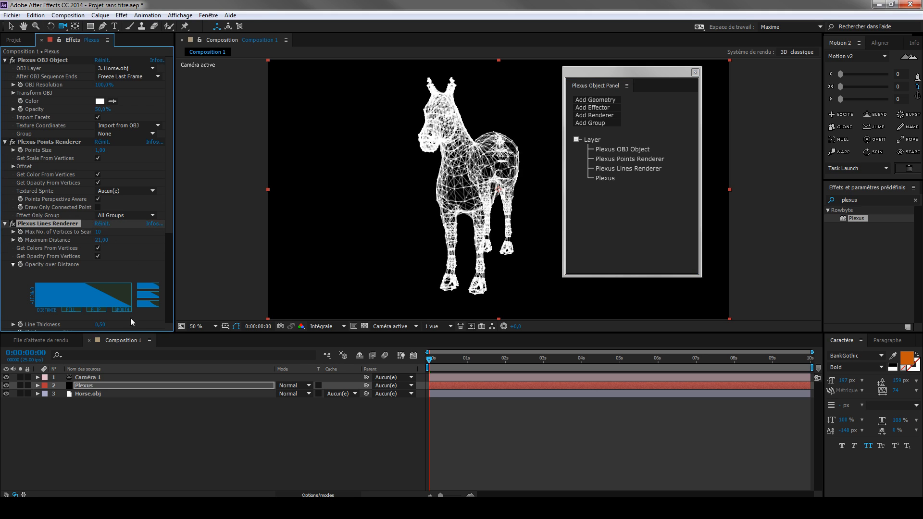
click(106, 325)
text(0.35)
key(Return)
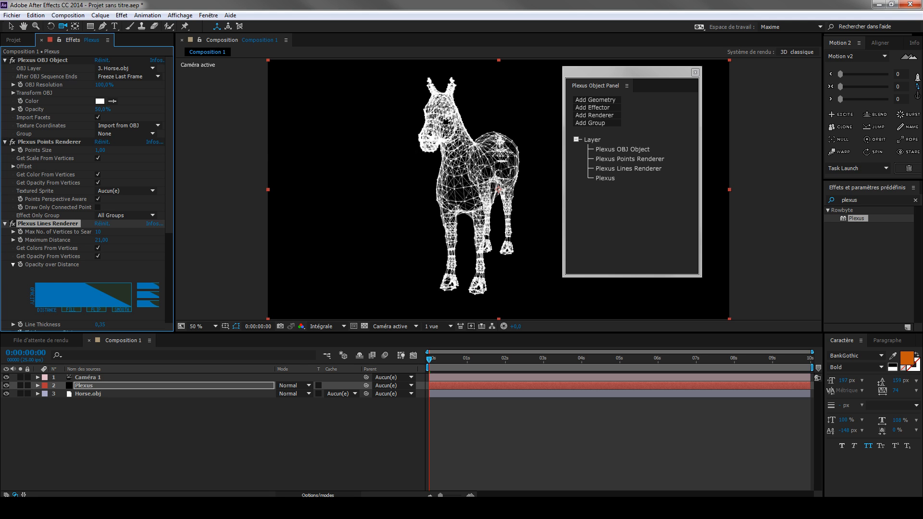
Add a Triangulation renderer to the Plexus layer and set its maximum number of triangles per vertex to 1.
drag(456, 172, 432, 169)
click(604, 116)
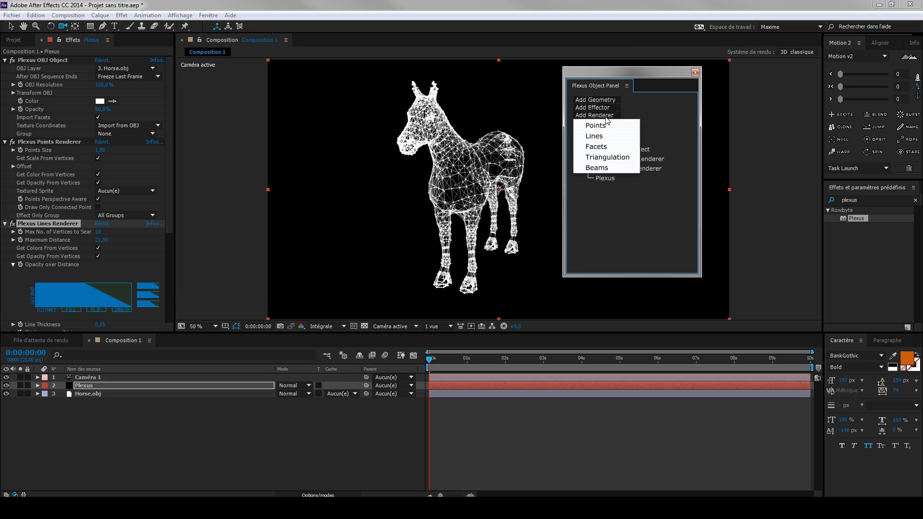
click(605, 158)
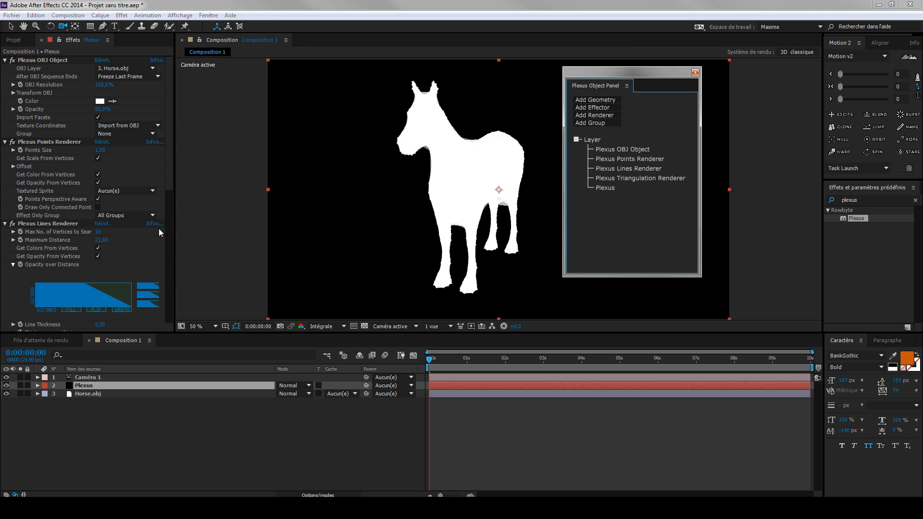
drag(170, 163, 179, 292)
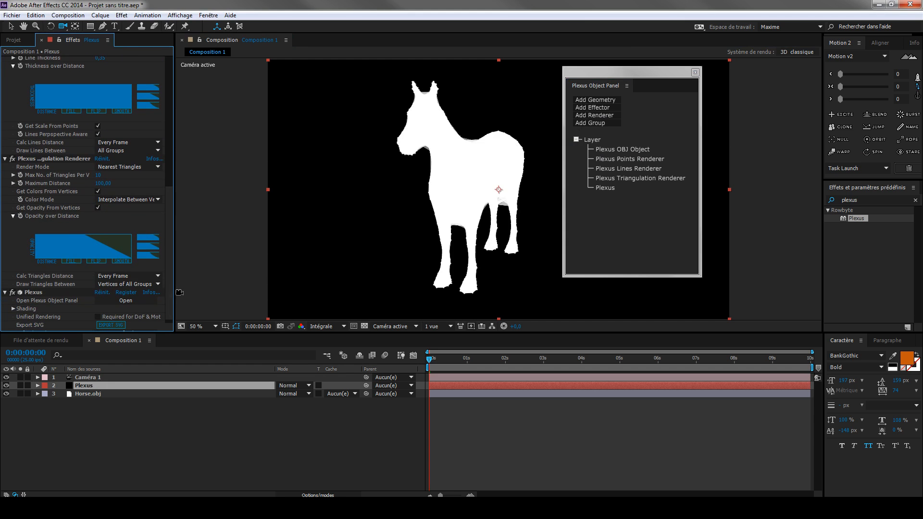
click(98, 175)
text(1)
key(Return)
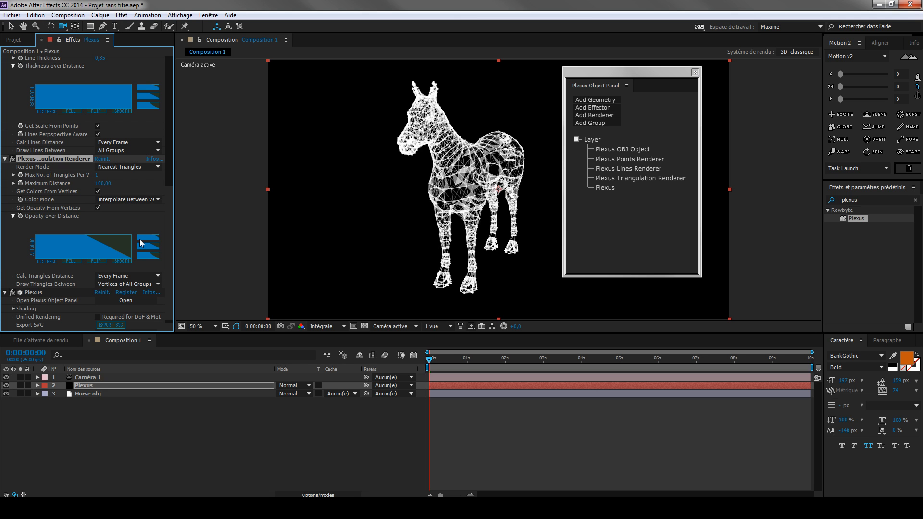
drag(488, 179, 541, 166)
drag(476, 159, 484, 183)
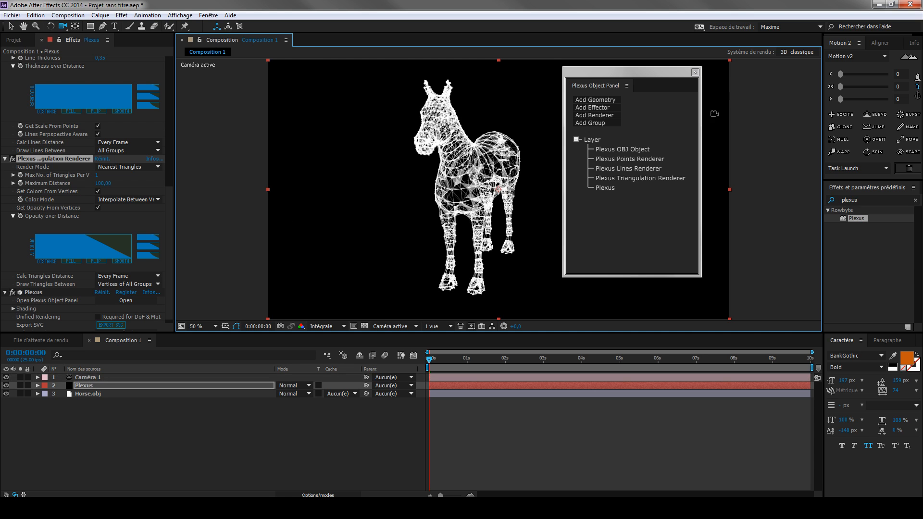
Add a Color Map effector to the Plexus layer and move the Plexus Object Panel off the composition view.
click(604, 110)
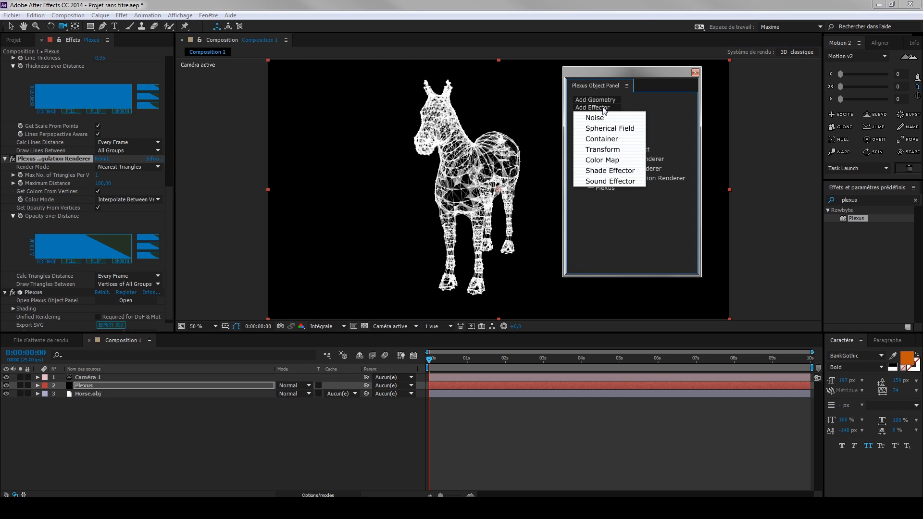
click(600, 160)
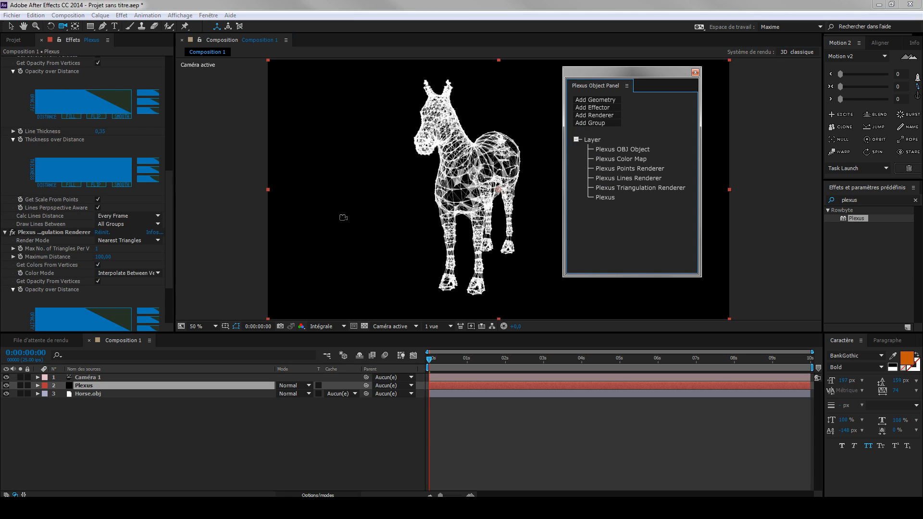
drag(676, 71, 874, 93)
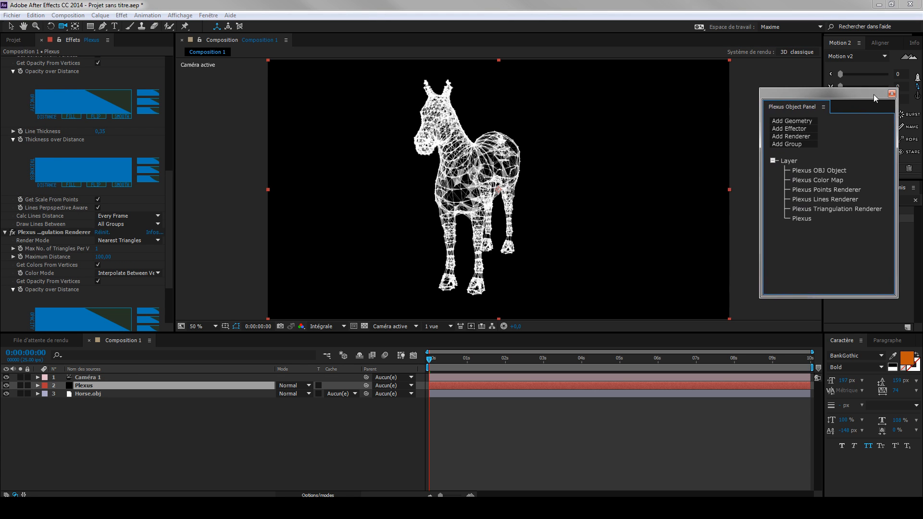
Create a black composition-sized solid named color map in Composition 1.
click(192, 432)
key(ctrl+y)
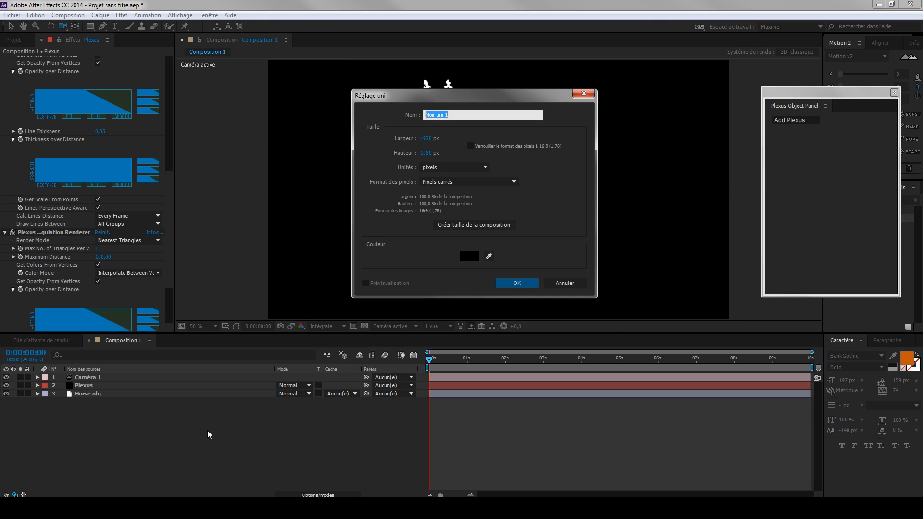
text(color map)
click(516, 283)
Precompose the color map solid as color map - Comp 1, transferring all attributes, and hide the precomposition in Composition 1.
key(ctrl+shift+c)
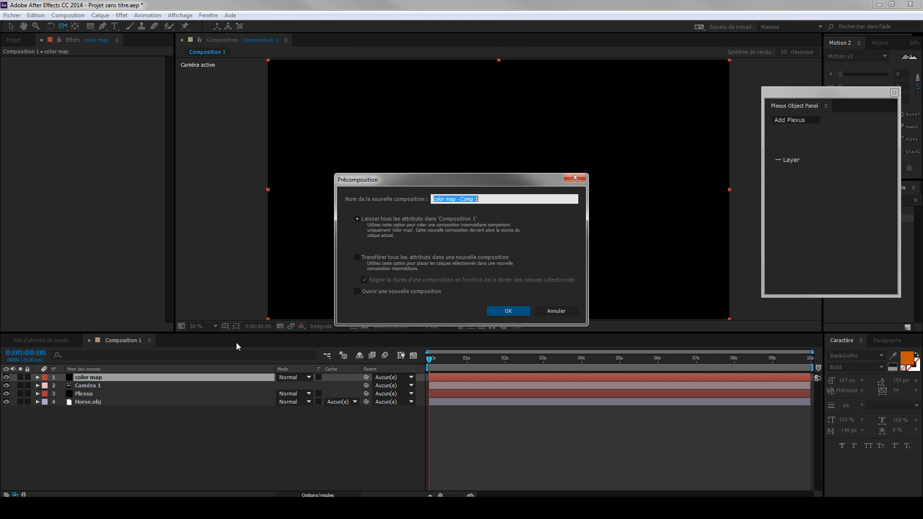
click(361, 256)
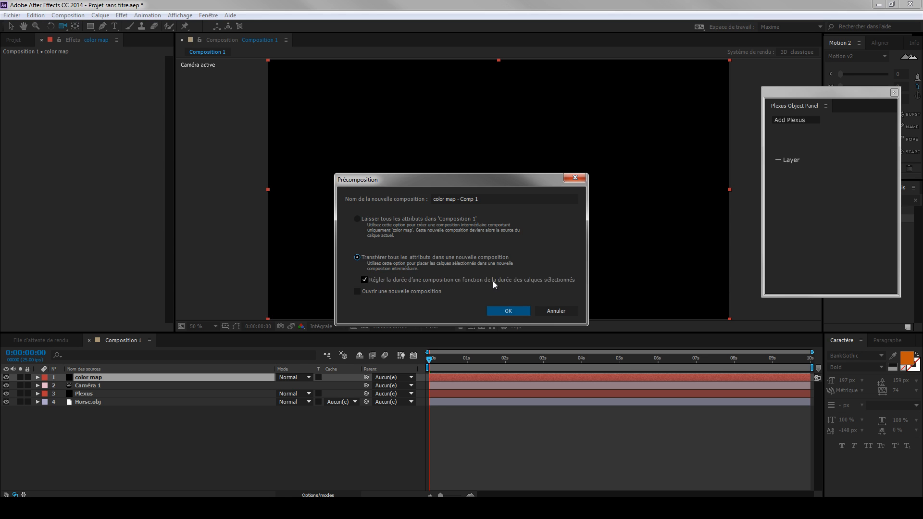
click(508, 311)
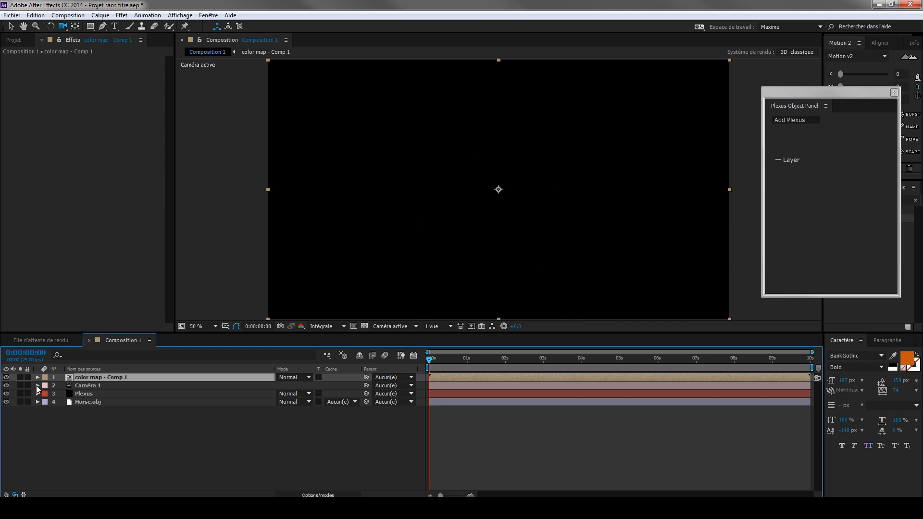
click(6, 377)
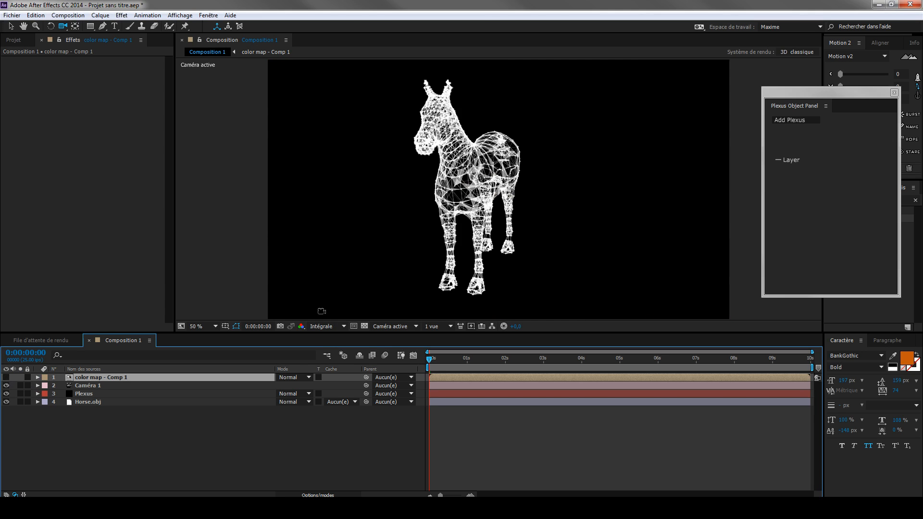
Apply the Gamme des dégradés effect to the color map solid inside color map - Comp 1.
double_click(87, 379)
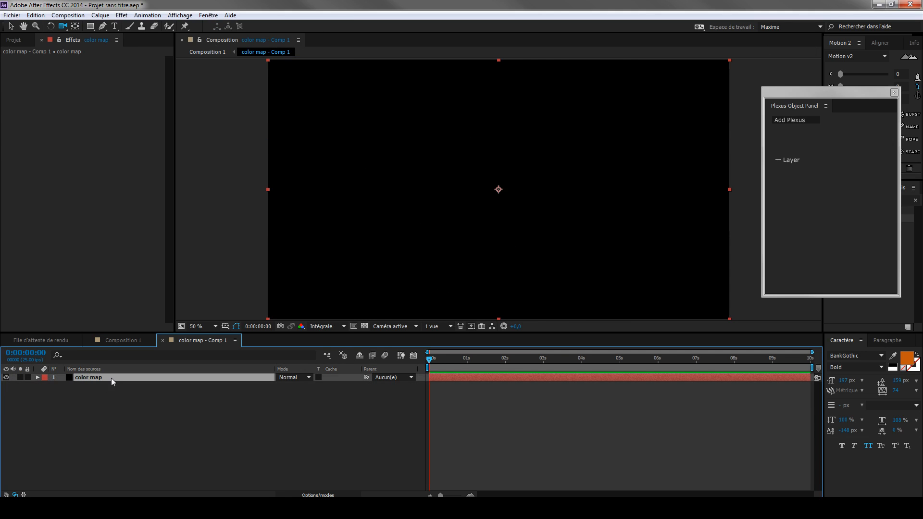
key(ctrl+space)
text(dégra)
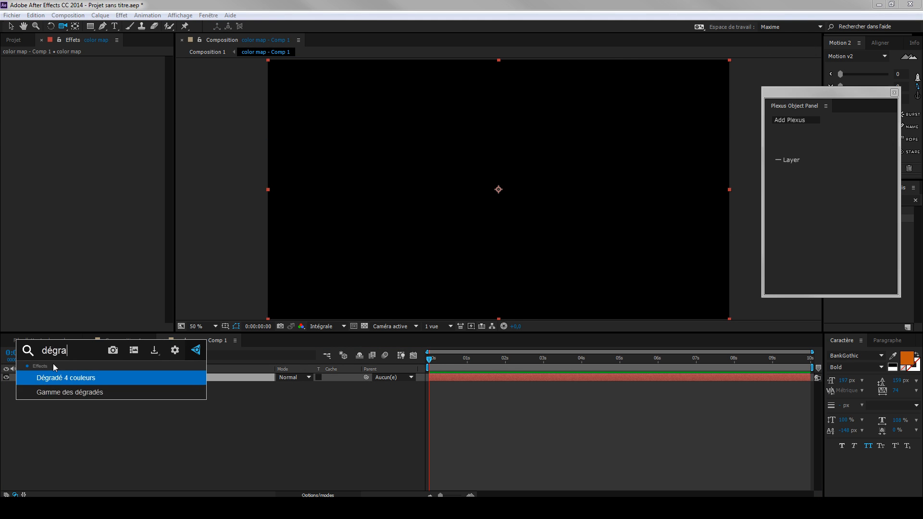
click(57, 392)
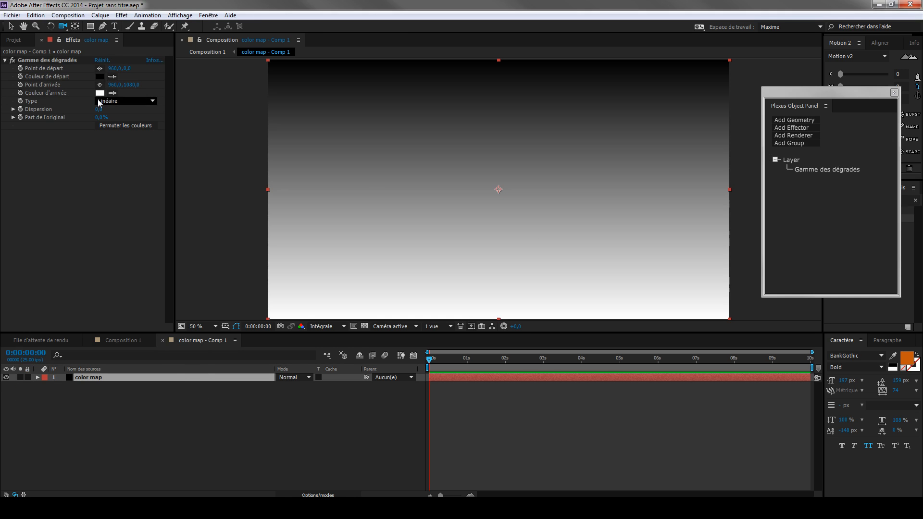
Set the gradient's start color to red FF0000 and its end color to a fully saturated orange.
click(100, 77)
drag(224, 253, 332, 119)
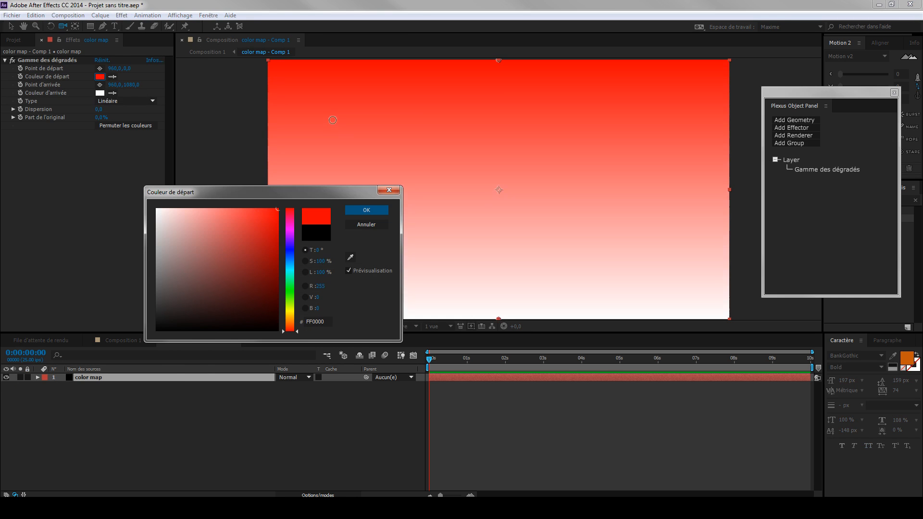
click(366, 210)
click(100, 92)
drag(286, 258, 290, 322)
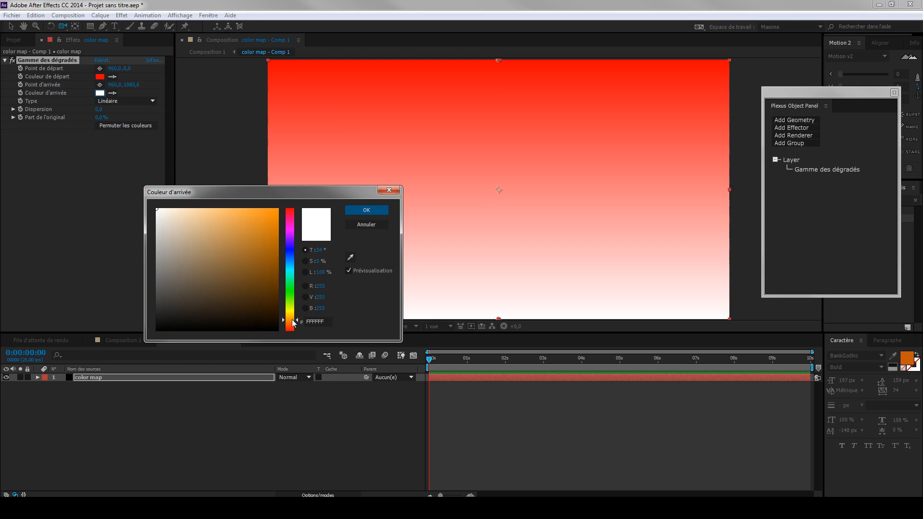
drag(248, 294, 278, 209)
click(372, 211)
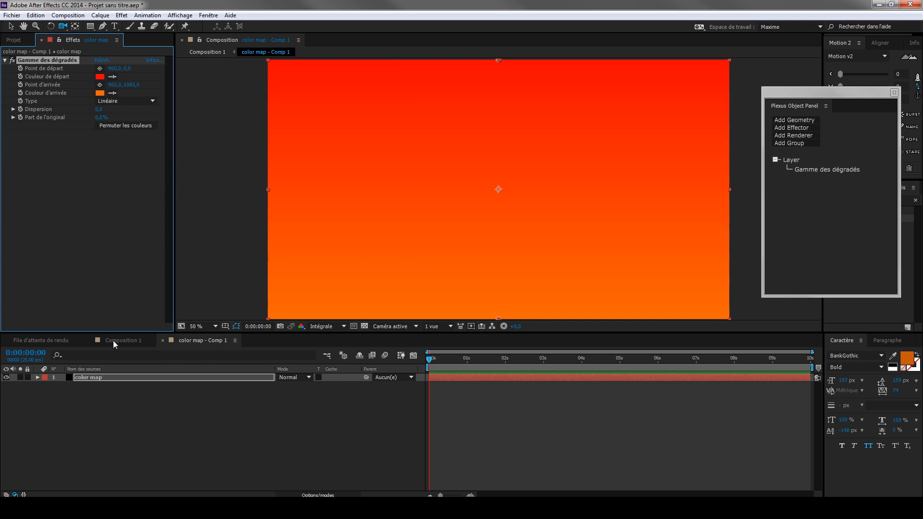
Assign color map - Comp 1 as the Color Map layer of the Plexus Color Map effector in Composition 1.
click(116, 340)
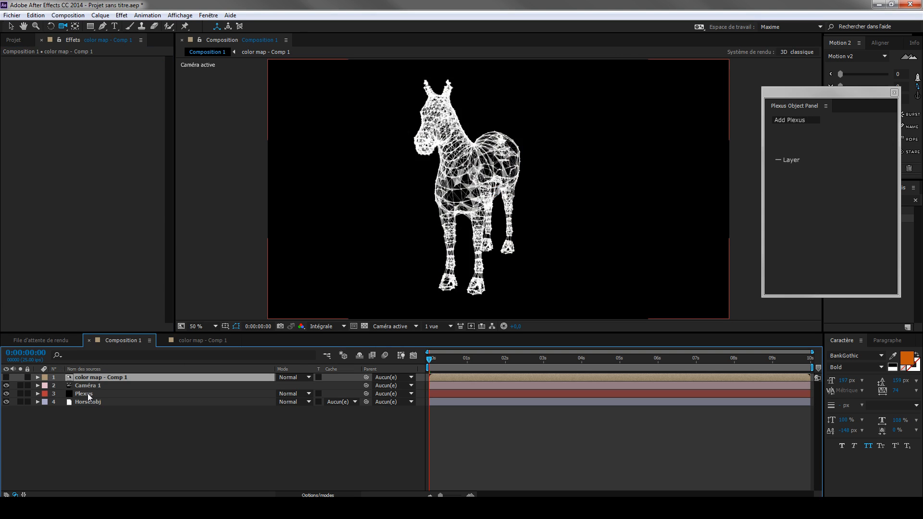
click(86, 394)
click(167, 121)
scroll(165, 123, down, 2)
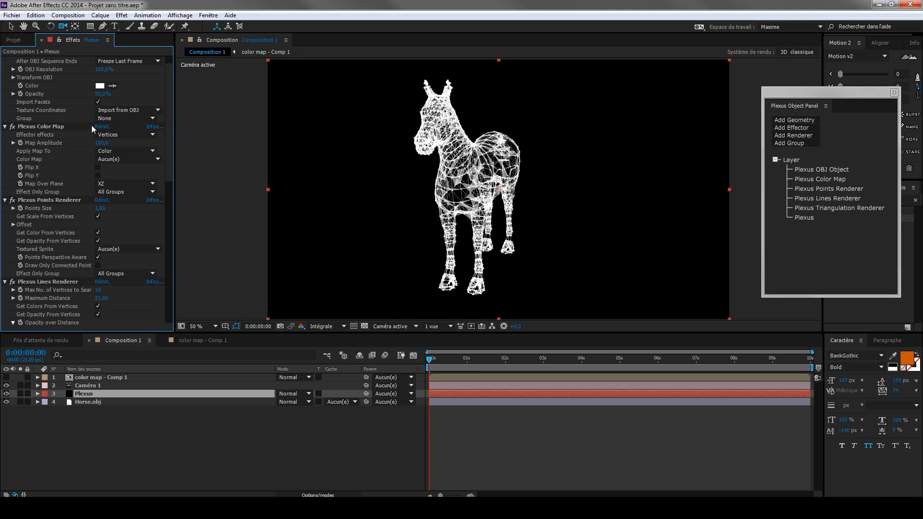
click(133, 159)
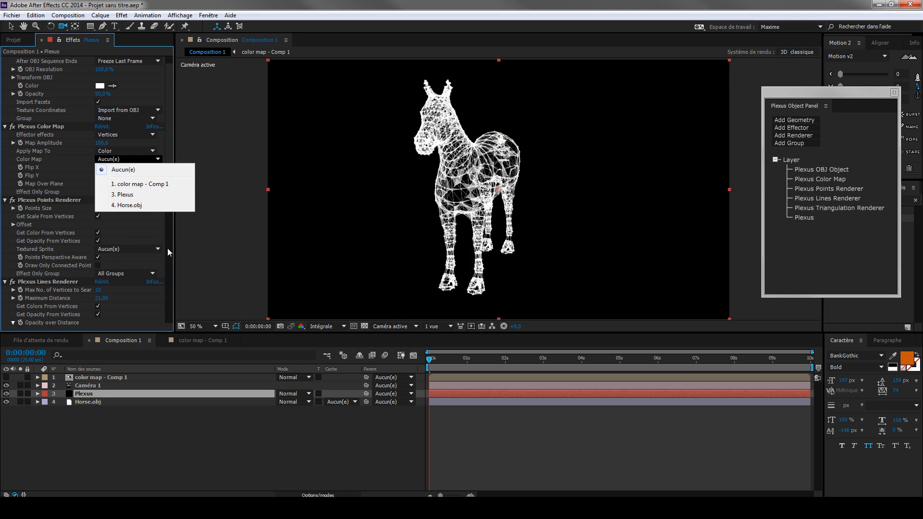
click(139, 184)
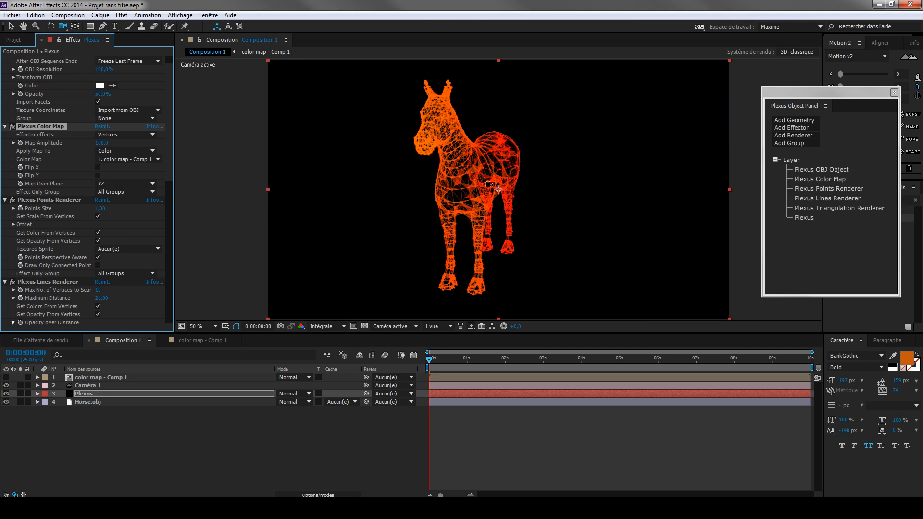
drag(483, 172, 483, 170)
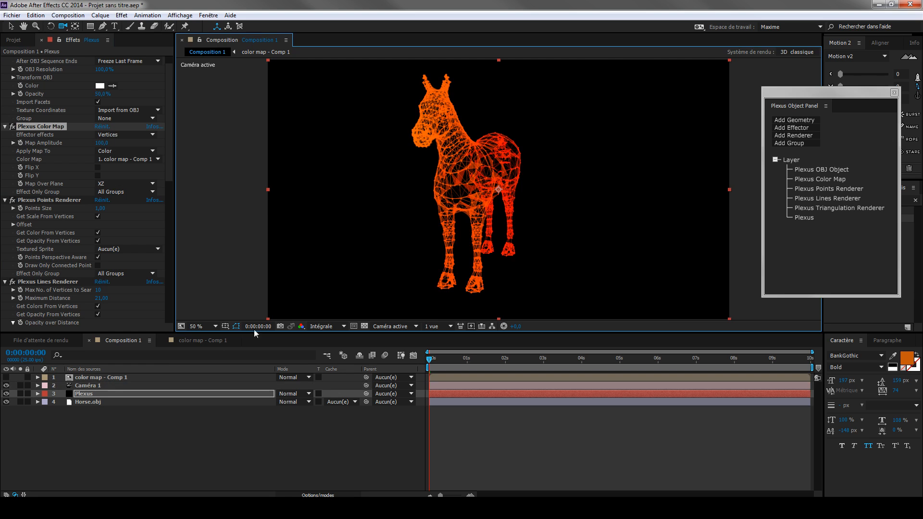
Duplicate the Plexus layer and add a Noise effector to the upper copy.
click(89, 392)
key(ctrl+d)
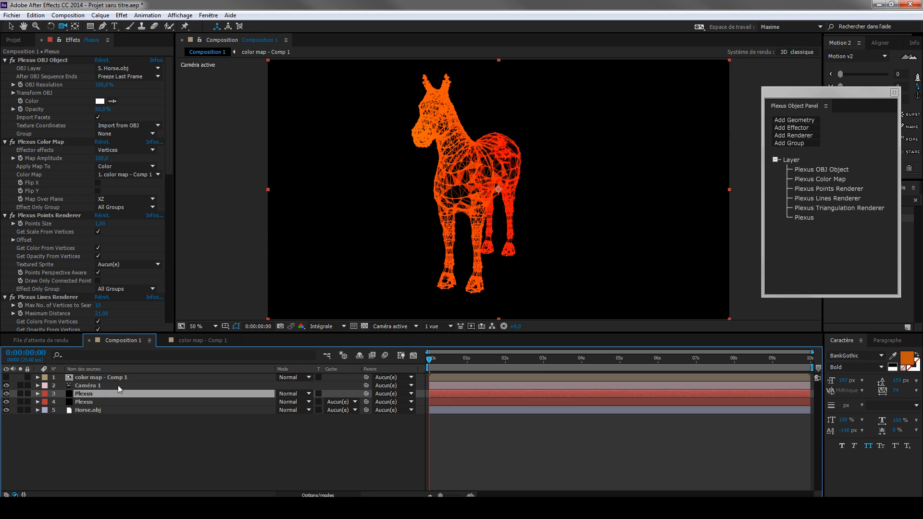
click(803, 129)
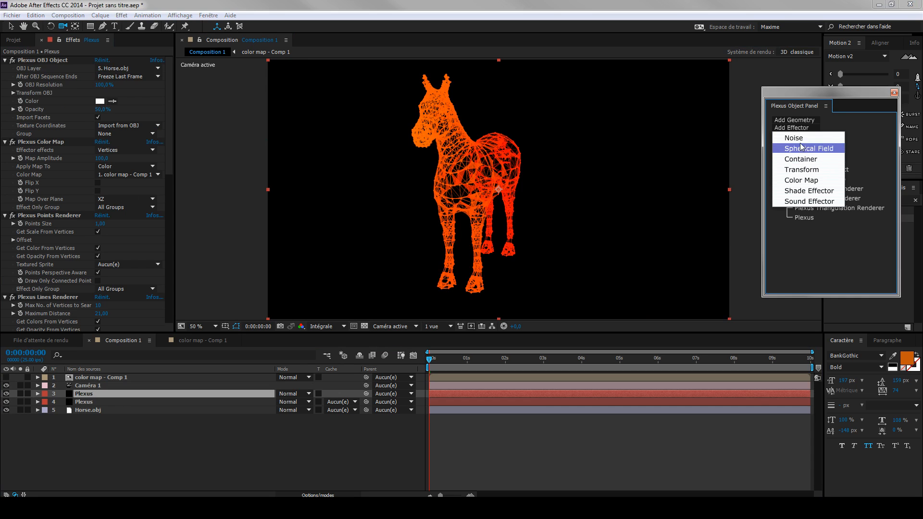
click(796, 139)
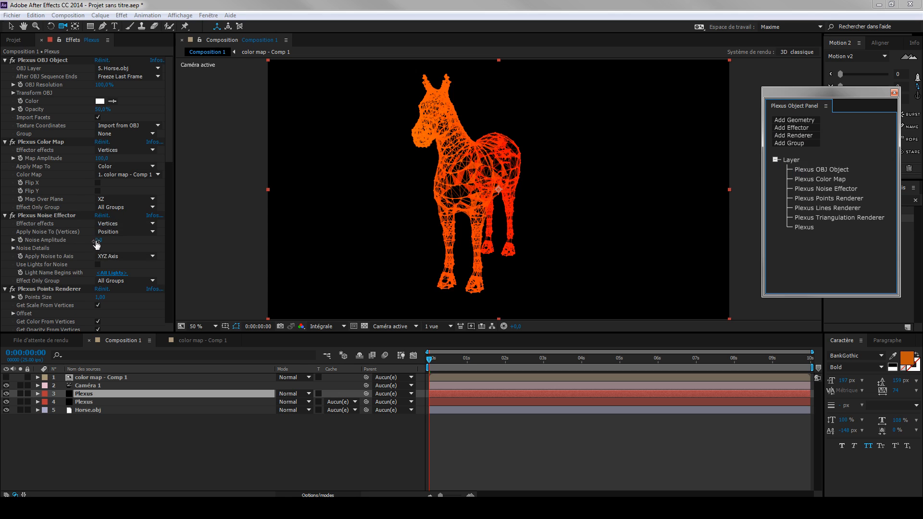
Set the upper Plexus layer's OBJ opacity to 10% and its Noise Amplitude to 1000.
click(101, 109)
text(10)
key(Return)
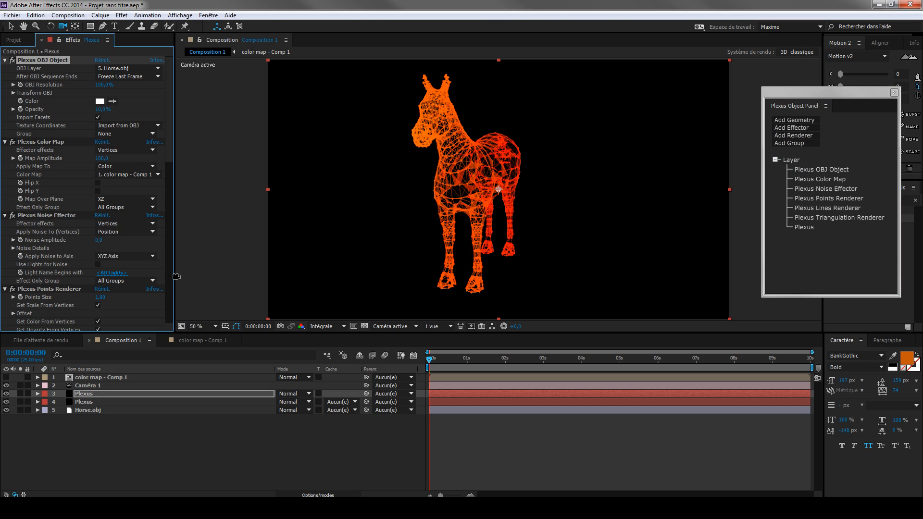
click(99, 241)
key(Return)
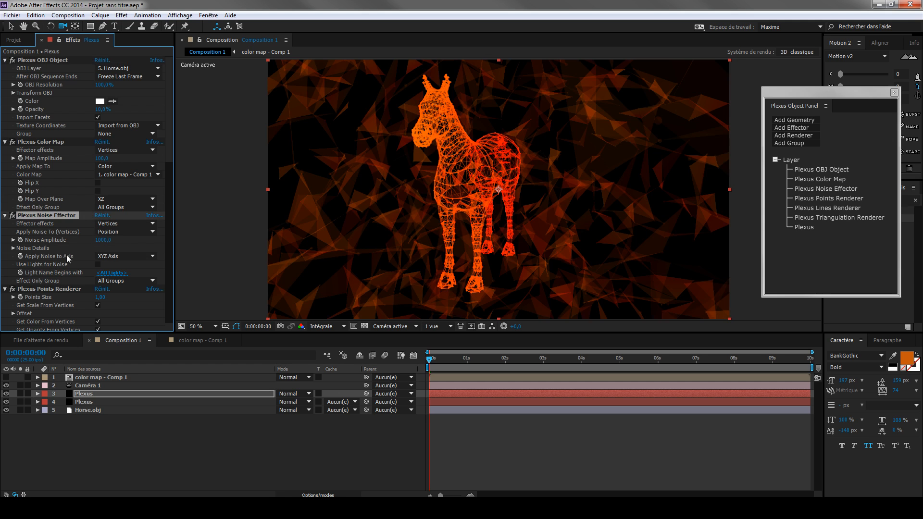
Reduce the Maximum Distance of the upper Plexus layer's Triangulation Renderer to thin out the background triangles.
drag(167, 137, 174, 270)
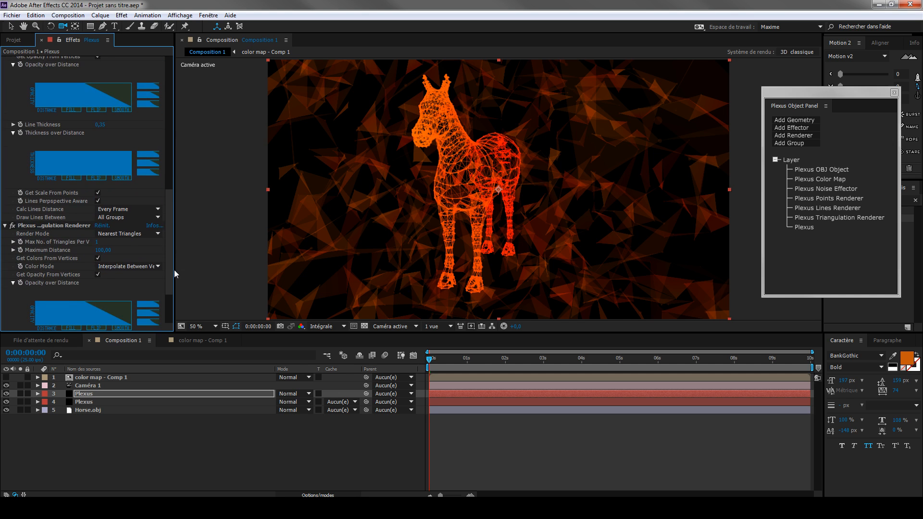
click(103, 250)
text(0)
key(Return)
drag(46, 253, 62, 251)
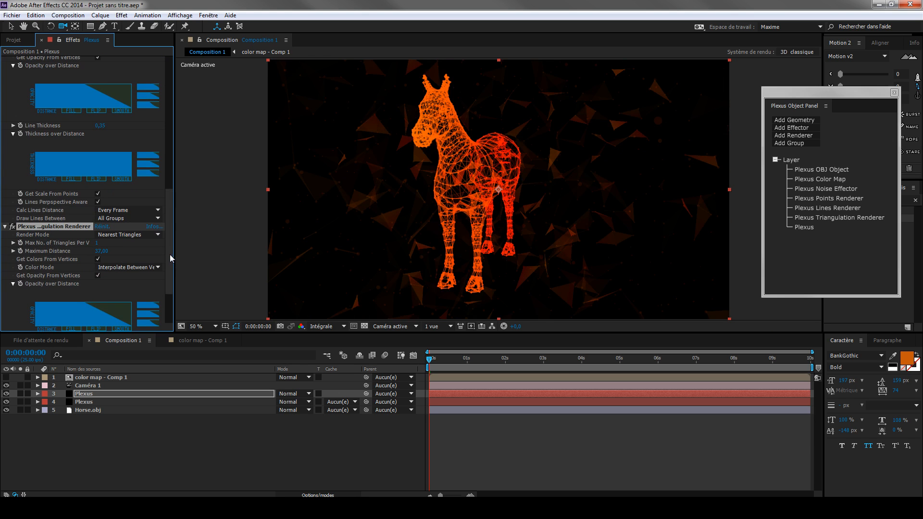
Raise the Maximum Distance of the upper Plexus layer's Lines Renderer to about 72.
scroll(168, 238, up, 3)
scroll(167, 230, up, 2)
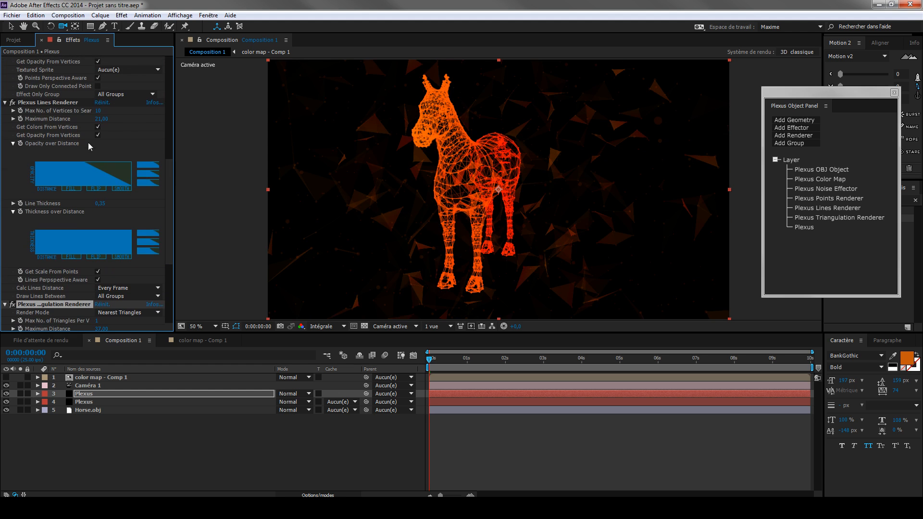
drag(100, 119, 126, 119)
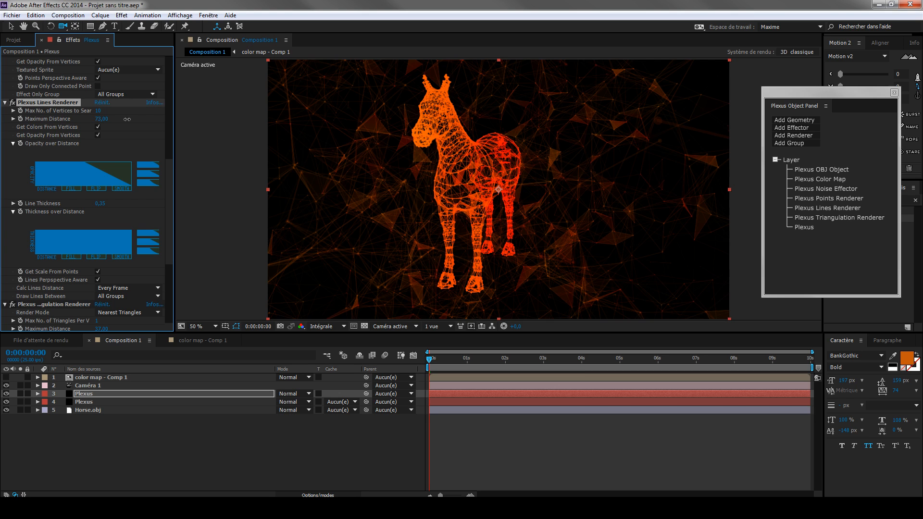
drag(527, 156, 484, 174)
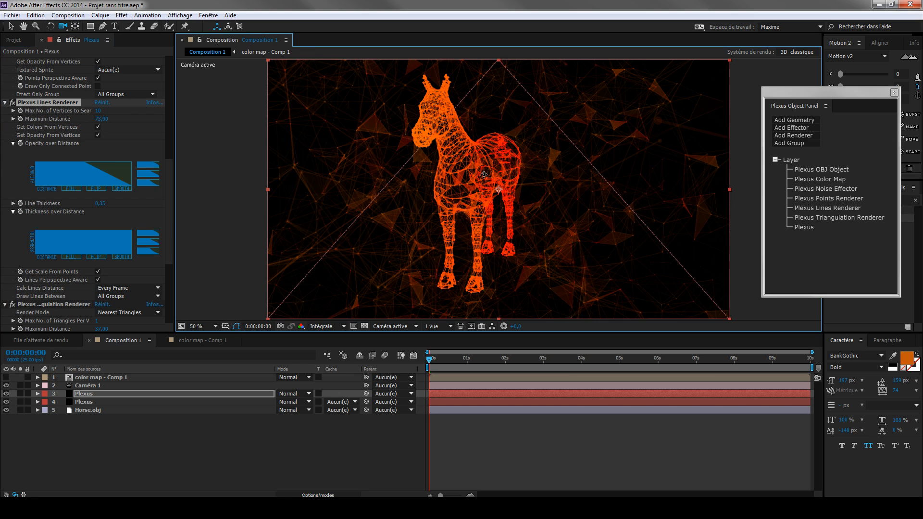
Increase the horizontal OBJ XY Location of the upper Plexus layer under Transform OBJ.
drag(169, 213, 175, 101)
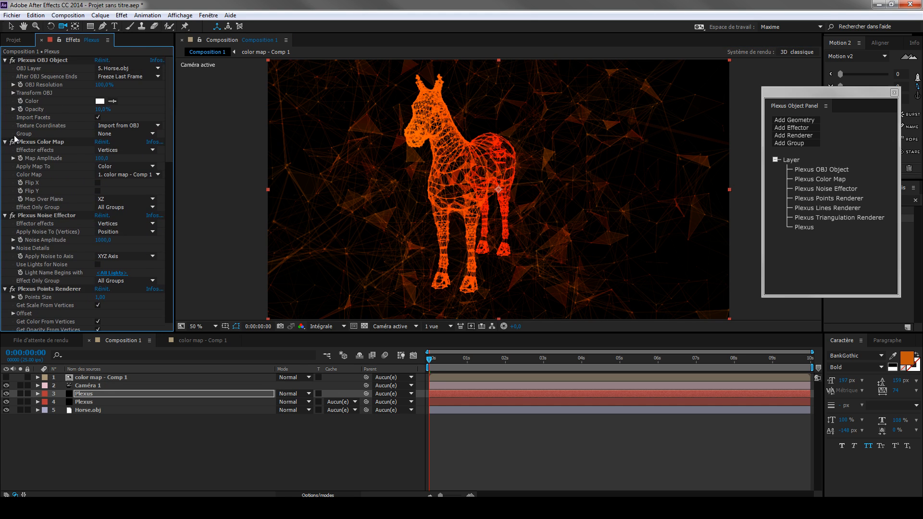
click(13, 93)
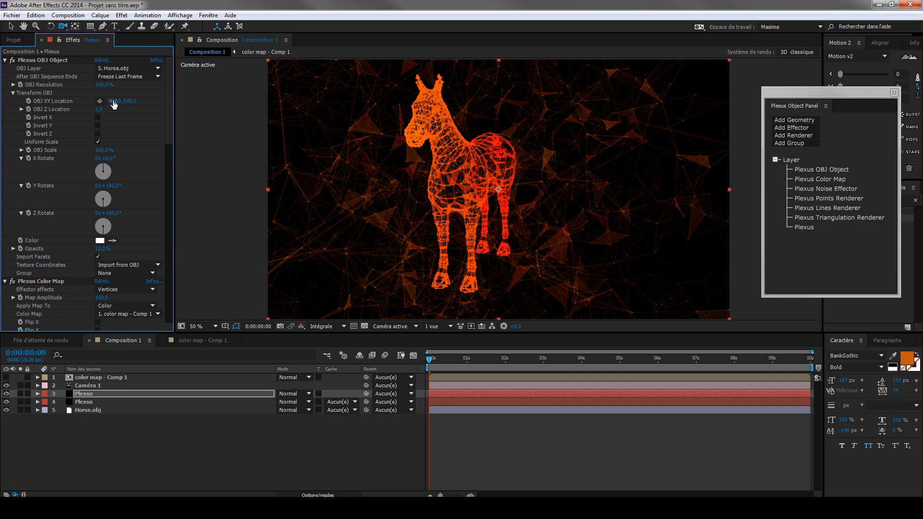
drag(113, 100, 139, 106)
Orbit Caméra 1 to frame the whole horse from a three-quarter front angle.
drag(483, 186, 501, 181)
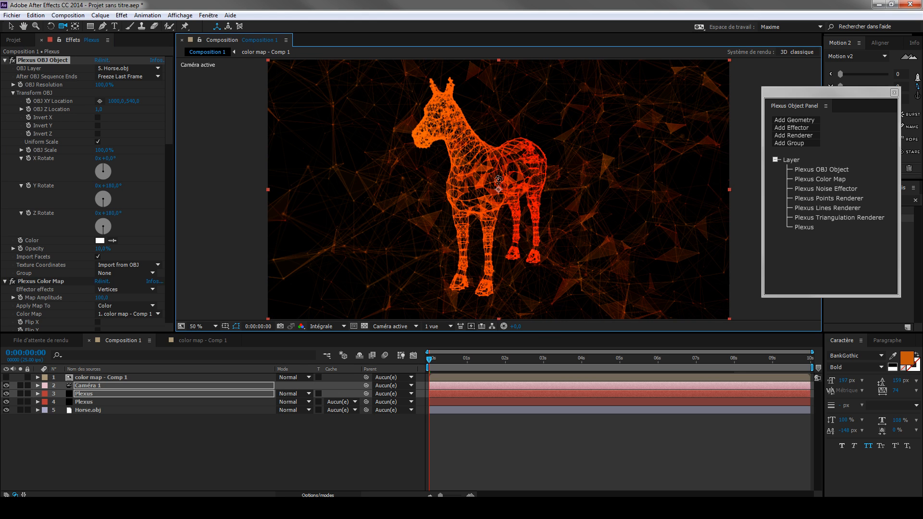
drag(516, 183, 517, 178)
click(158, 467)
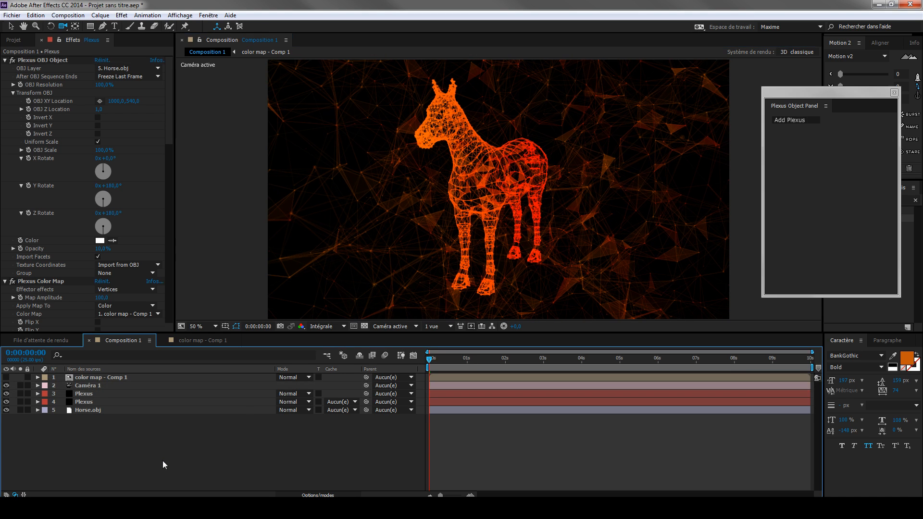
click(522, 171)
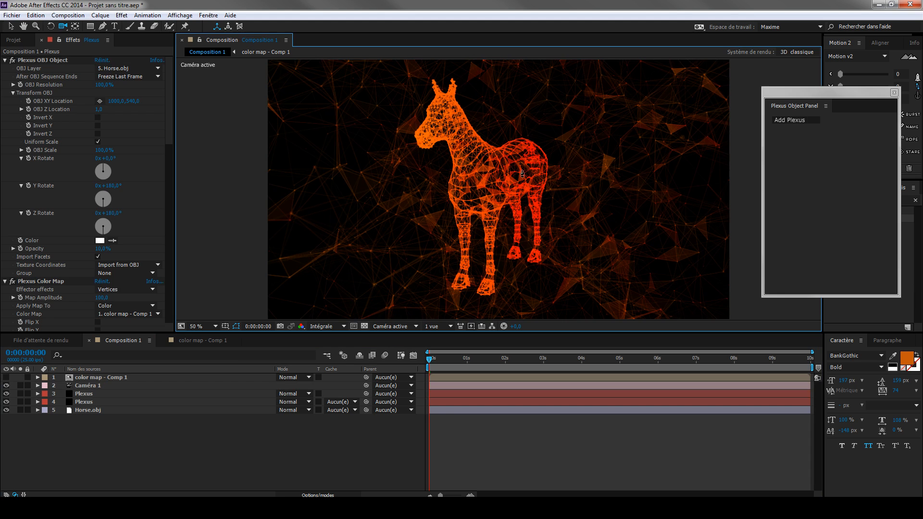
drag(522, 174, 524, 171)
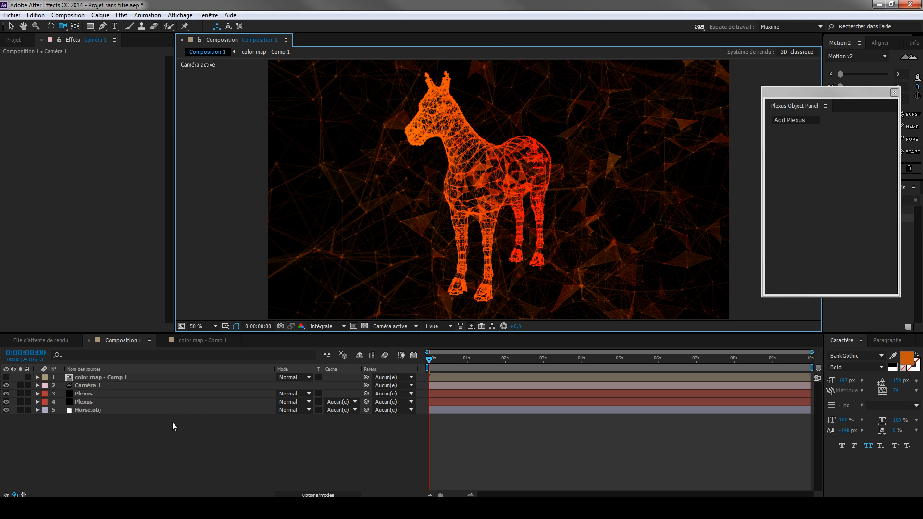
click(502, 171)
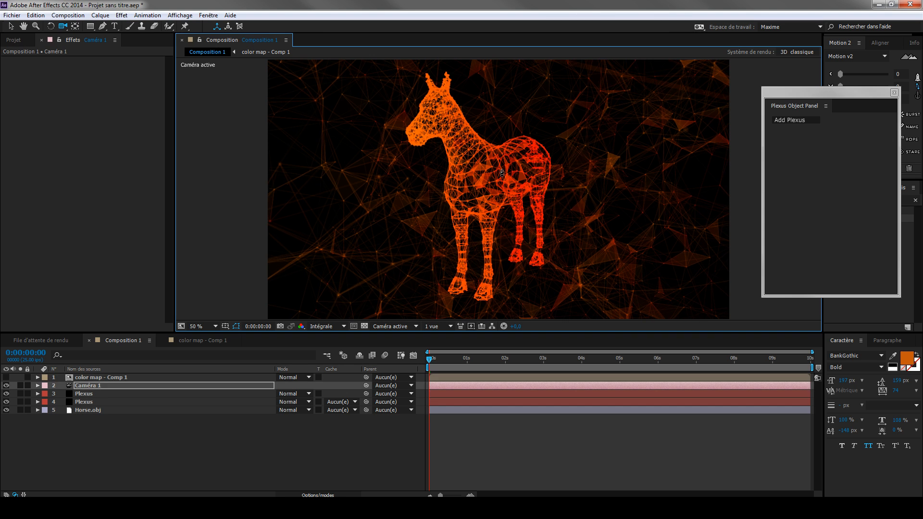
Send the current frame of Composition 1 to the render queue with Séquence JPEG as its output format.
click(68, 15)
mouse_move(218, 157)
click(312, 154)
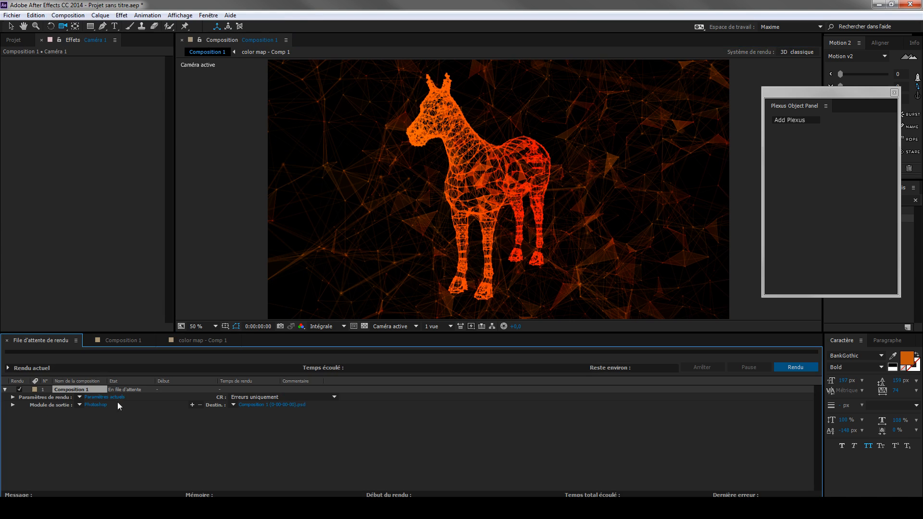
click(95, 404)
click(426, 135)
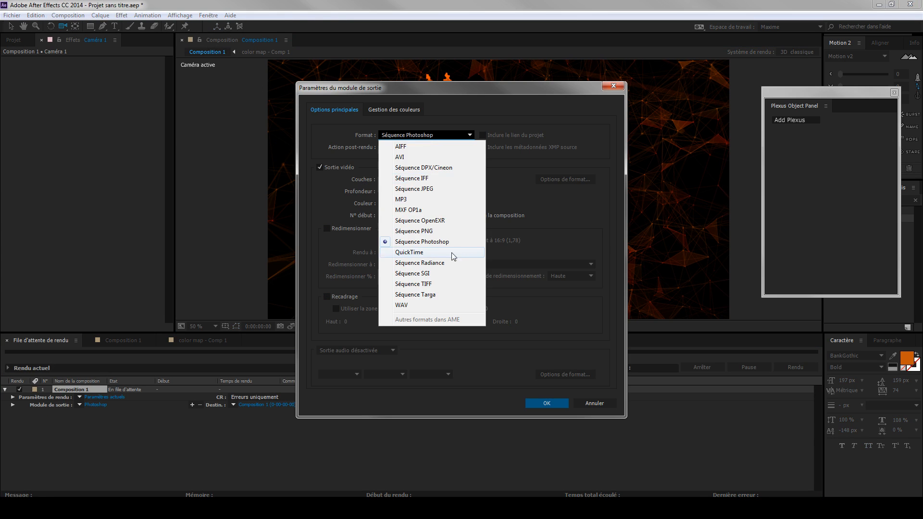
click(418, 189)
click(546, 403)
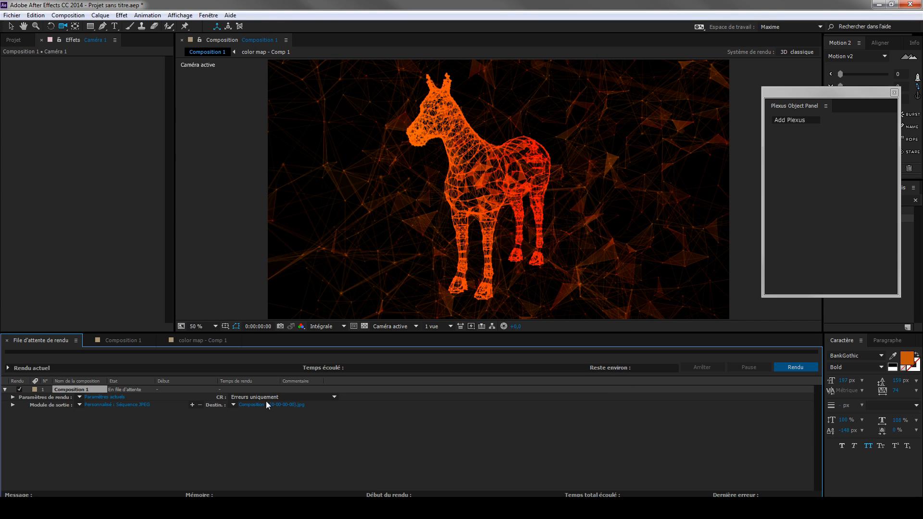
Set the frame's destination to Composition 1 (0-00-00-00) on the Fichiers (D:) drive and render it.
click(252, 405)
click(61, 217)
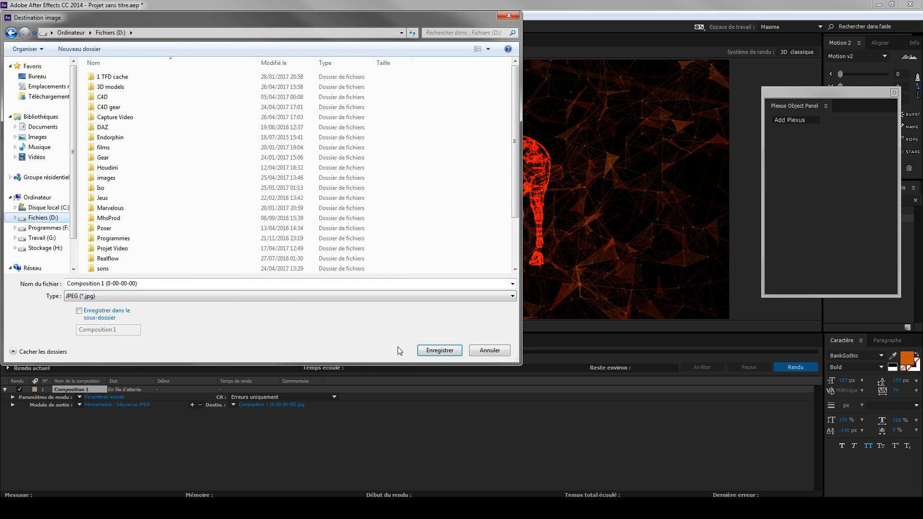
click(438, 352)
click(780, 366)
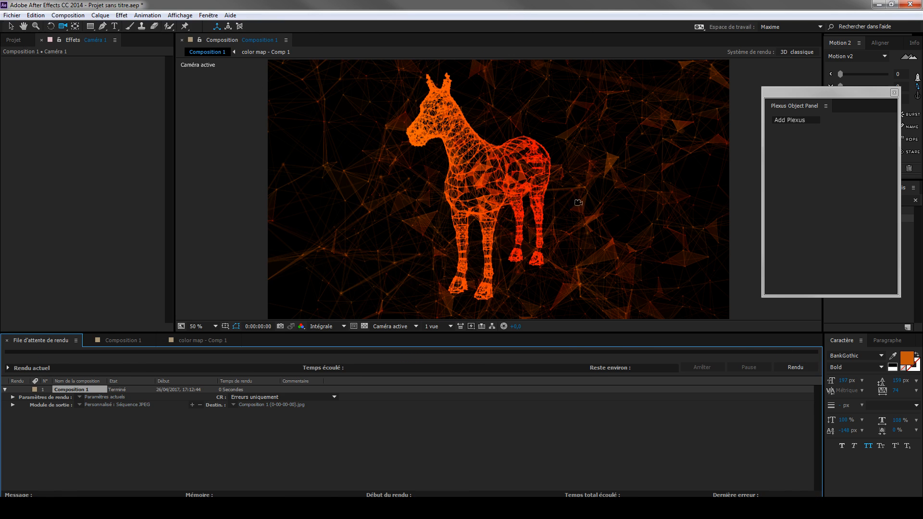
Add the two-line text CRAZY / HORSE over the horse in Composition 1.
click(110, 342)
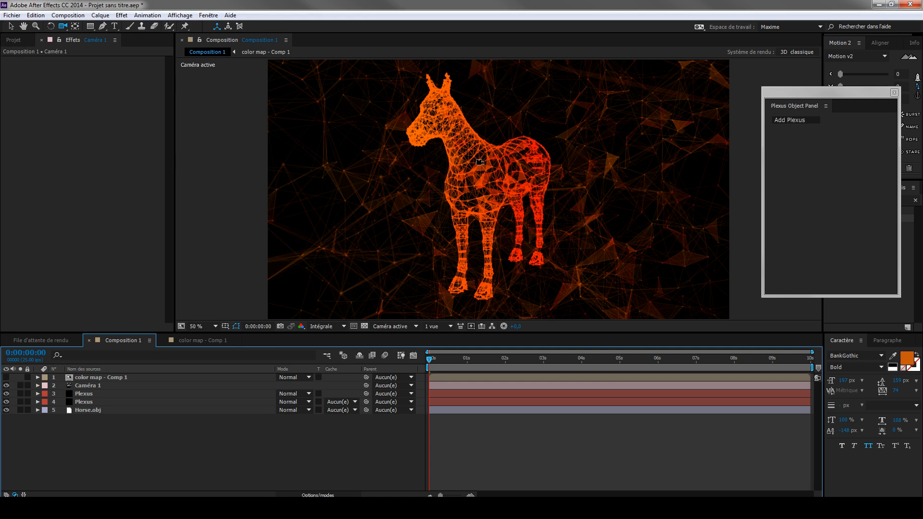
drag(482, 163, 467, 165)
click(116, 26)
click(426, 161)
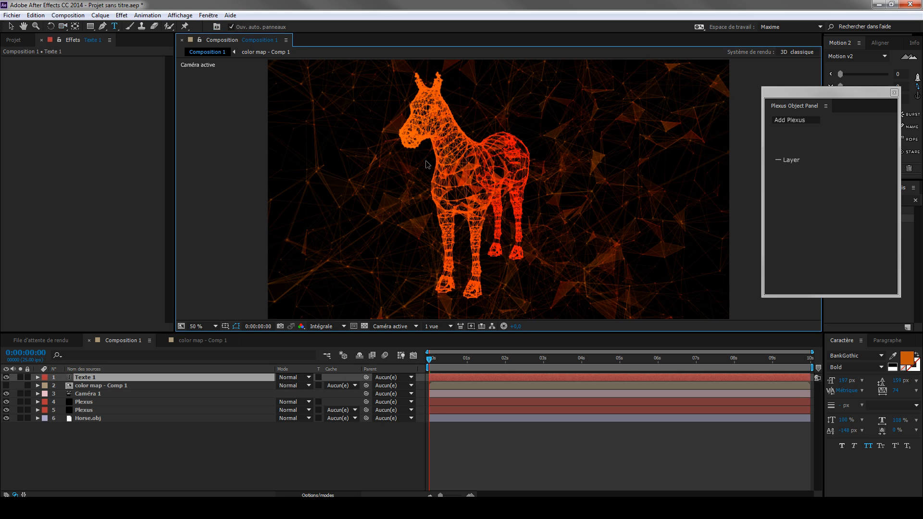
text(CRAZY)
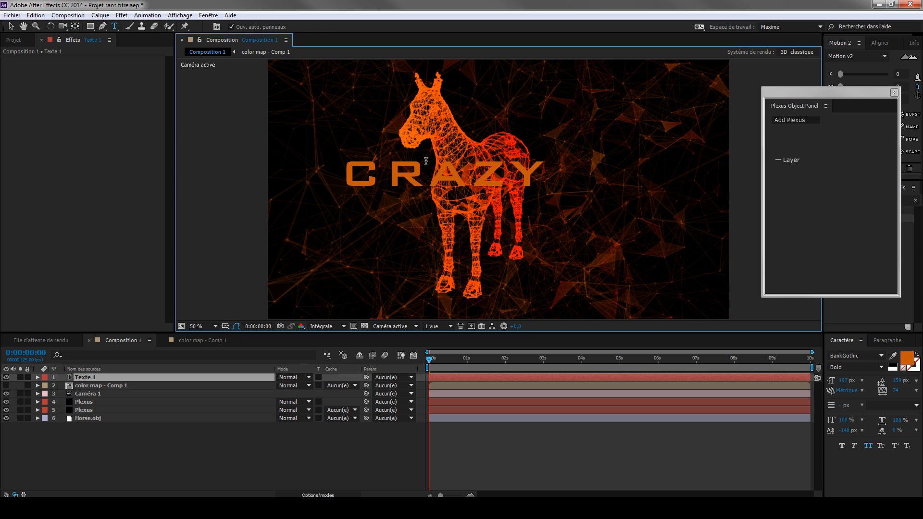
key(Return)
text(HORSE)
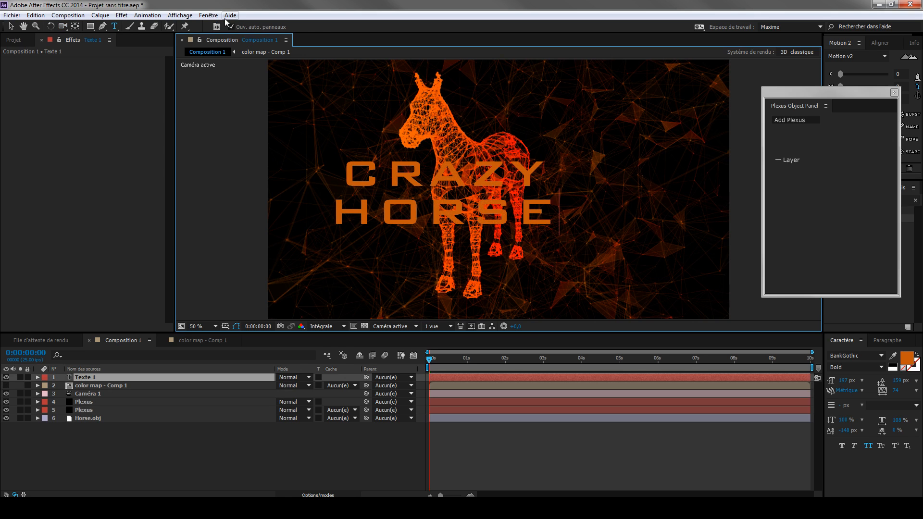
Try to recolor the text fill by sampling the horse's orange and adjusting it to FF7927.
click(893, 356)
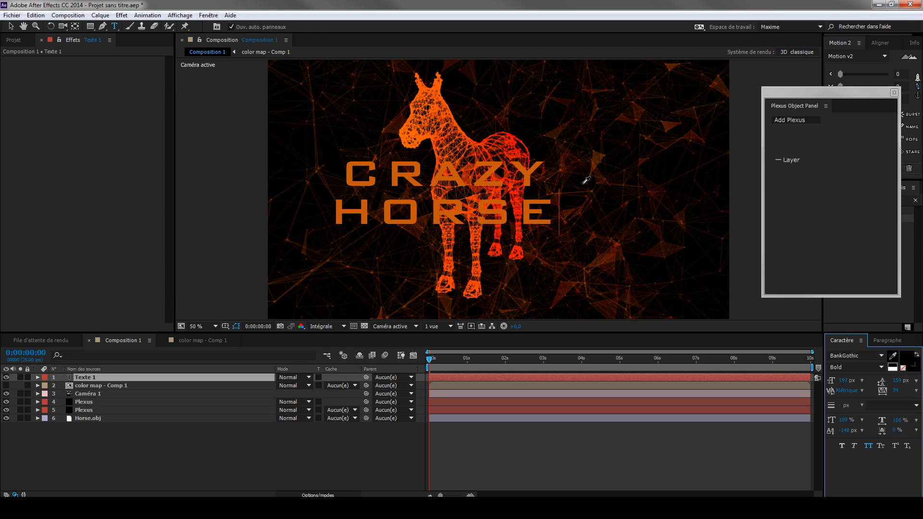
click(416, 132)
click(905, 361)
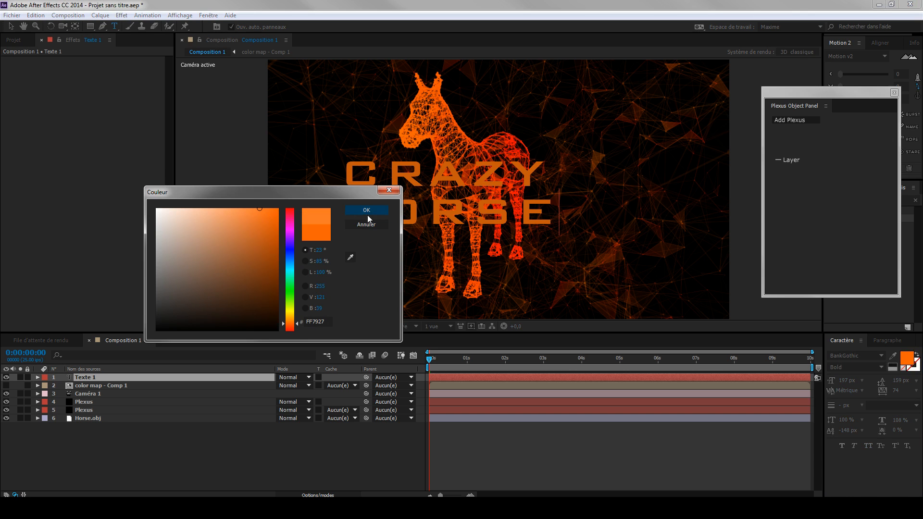
click(367, 213)
Create a composition-size black solid named Saber above the crazy horse text layer.
click(89, 376)
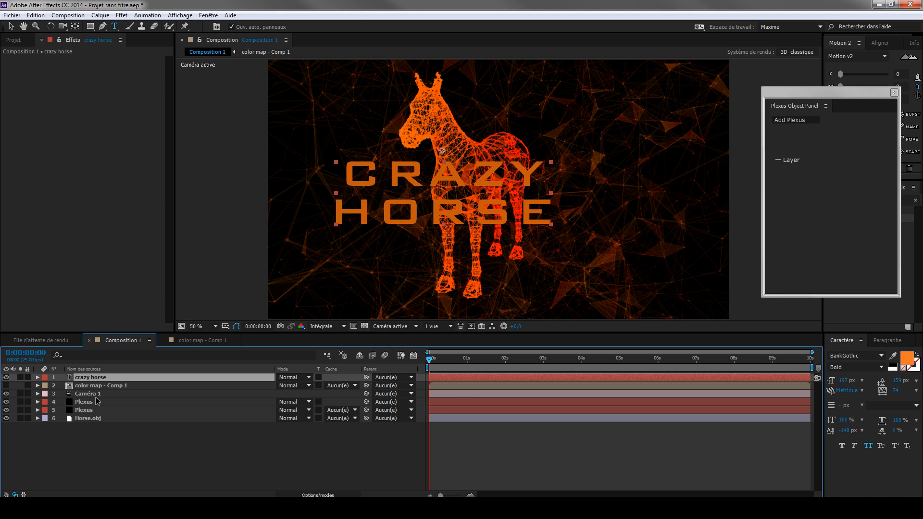
key(ctrl+y)
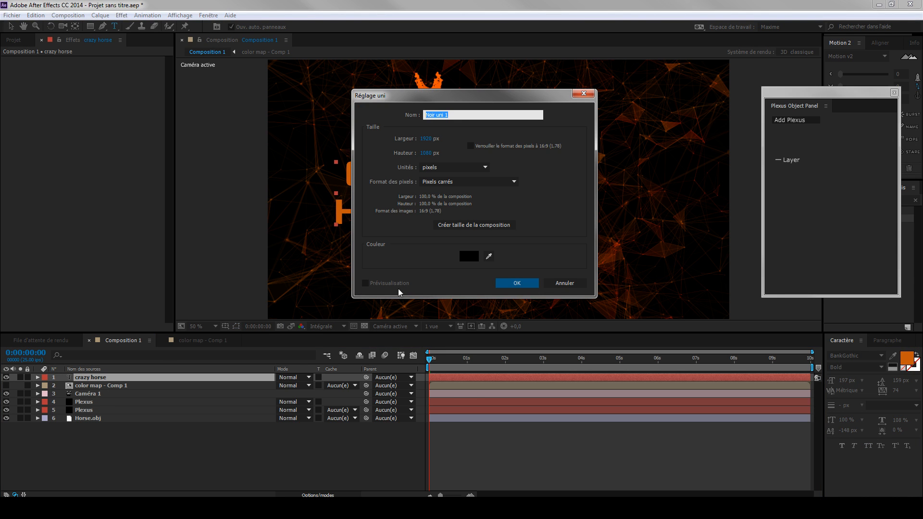
text(Saber)
click(516, 283)
Apply the Saber effect to the Saber solid with the Arc Reactor preset.
key(ctrl+space)
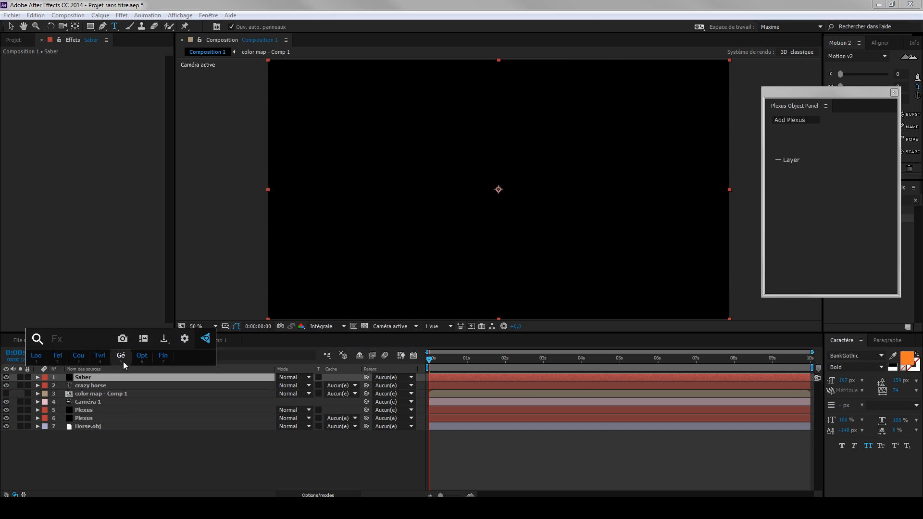
text(saber)
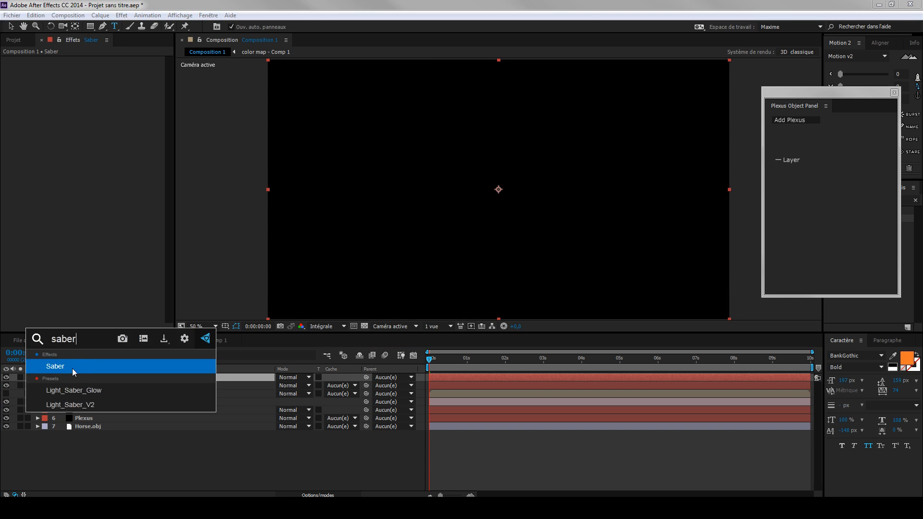
click(72, 368)
click(104, 68)
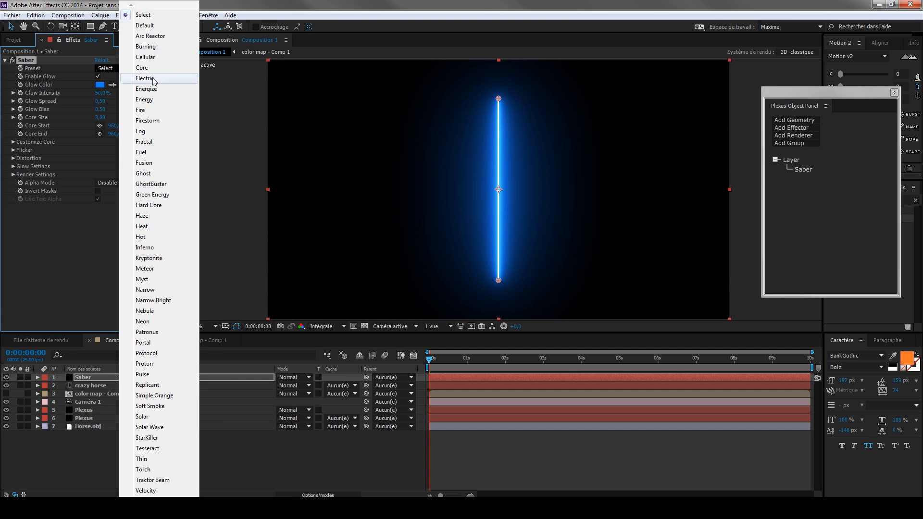
click(149, 36)
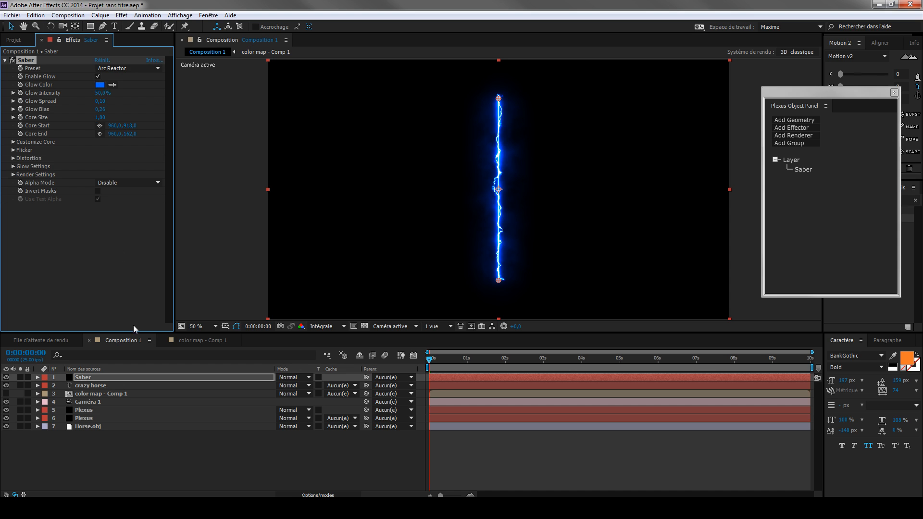
Customize the Saber core to use the Text Layer core type with crazy horse as its text layer.
click(13, 142)
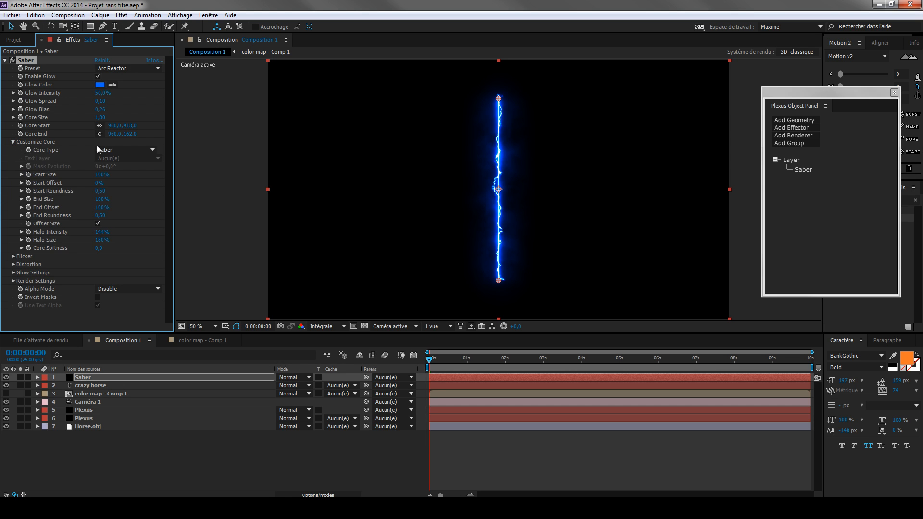
click(100, 150)
click(131, 182)
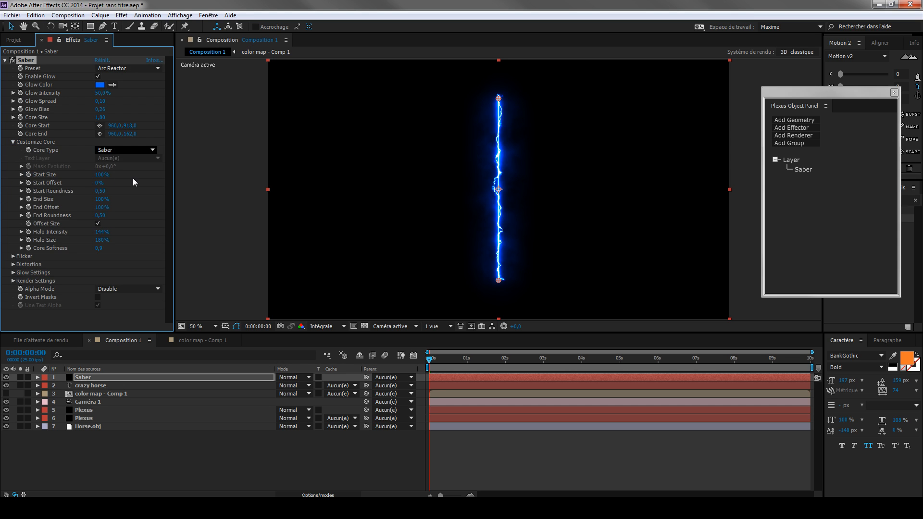
click(128, 193)
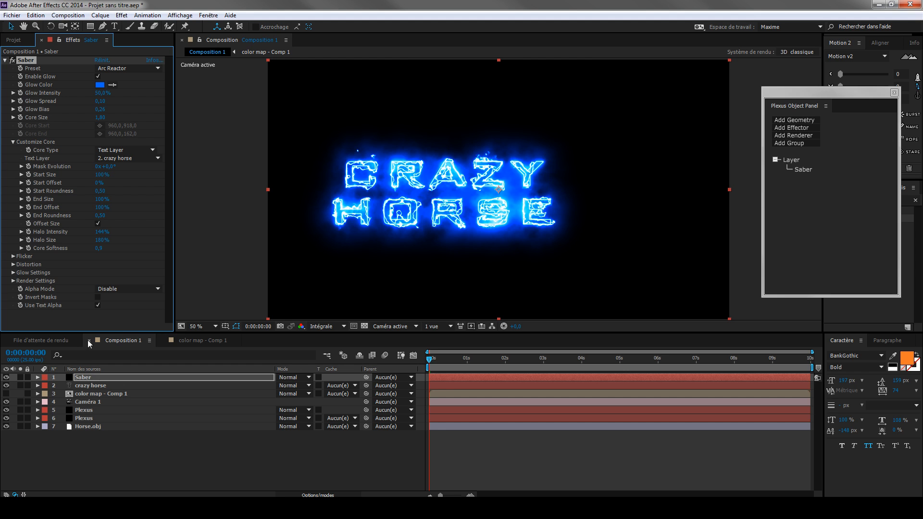
Set the Saber glow color to the orange sampled from the CRAZY HORSE lettering.
click(6, 377)
click(347, 161)
click(6, 377)
Set the Saber glow intensity to 20% and the Saber layer's blending mode to Ecran.
click(102, 93)
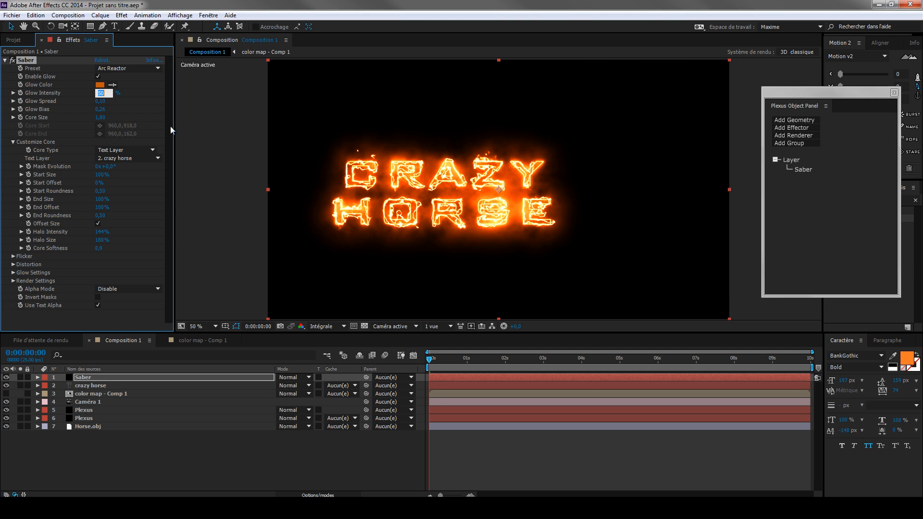
text(15)
key(Return)
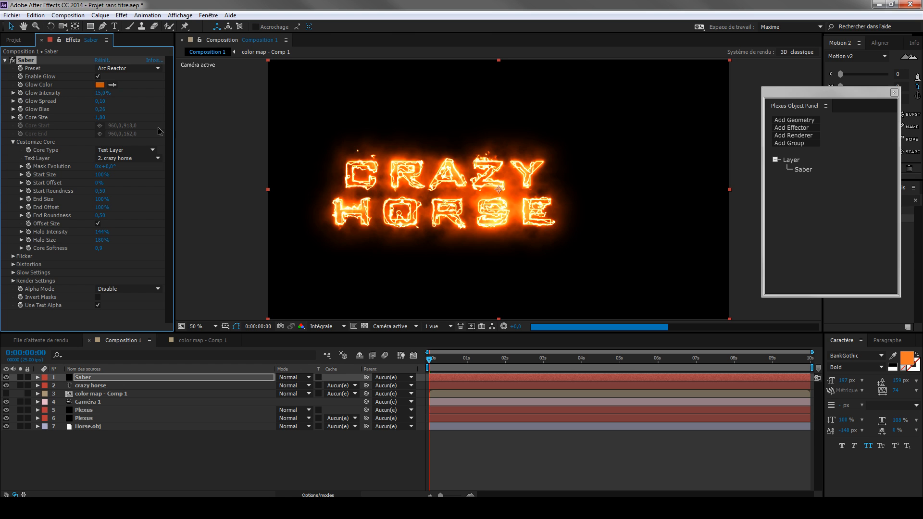
click(102, 92)
text(20)
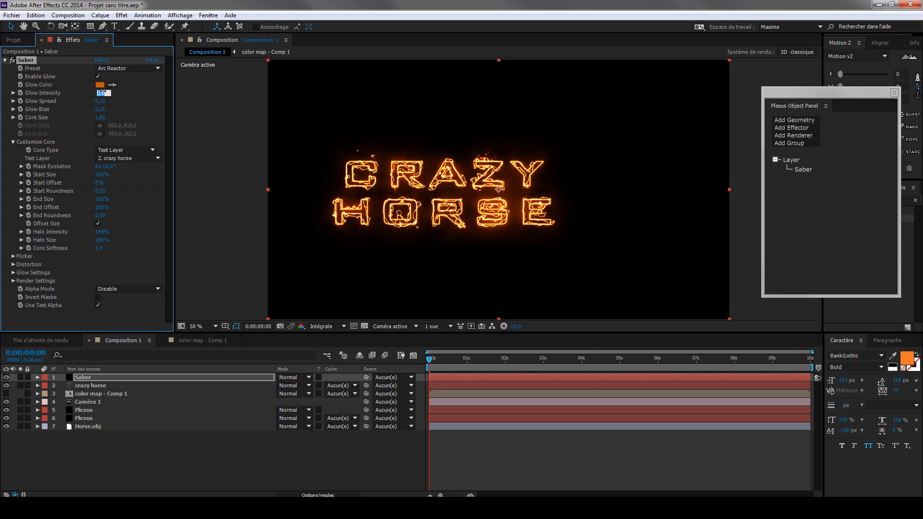
key(Return)
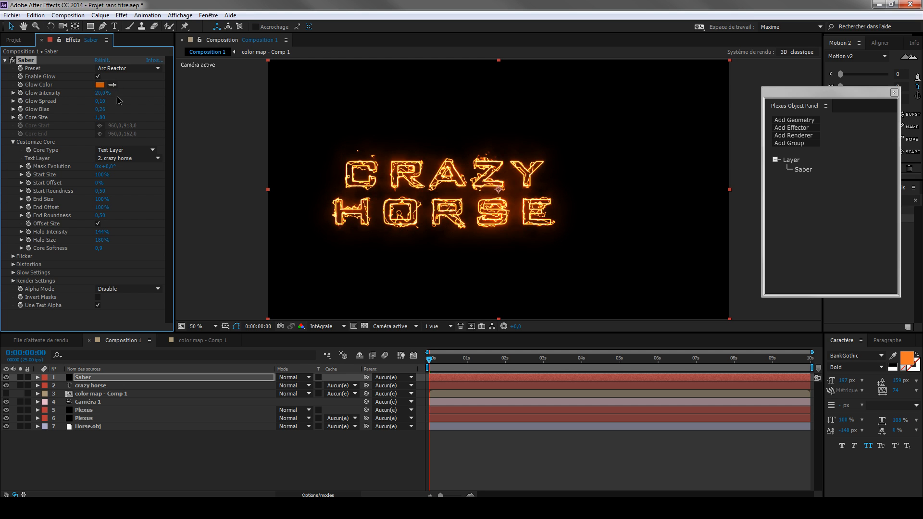
click(301, 377)
click(326, 199)
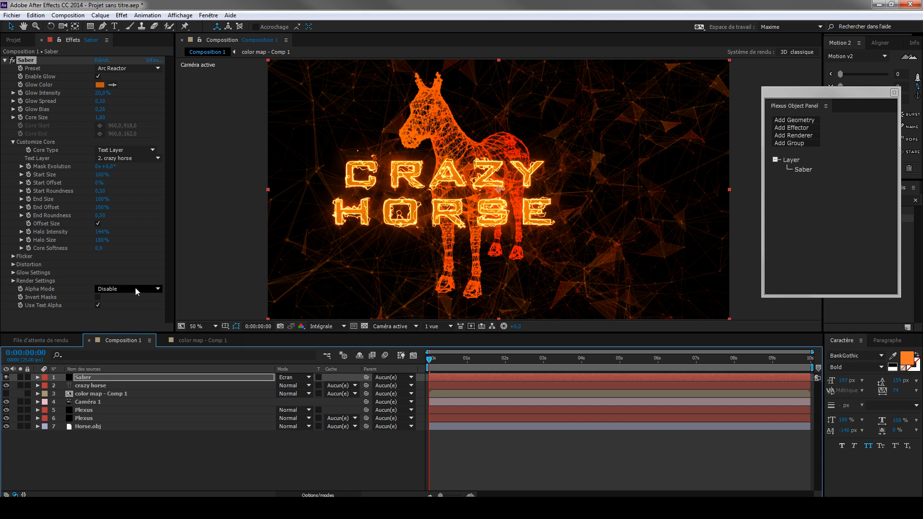
Precompose the Saber and crazy horse layers as Précomp. 1 and blend it in Ecran mode.
click(87, 384)
ctrl+click(84, 378)
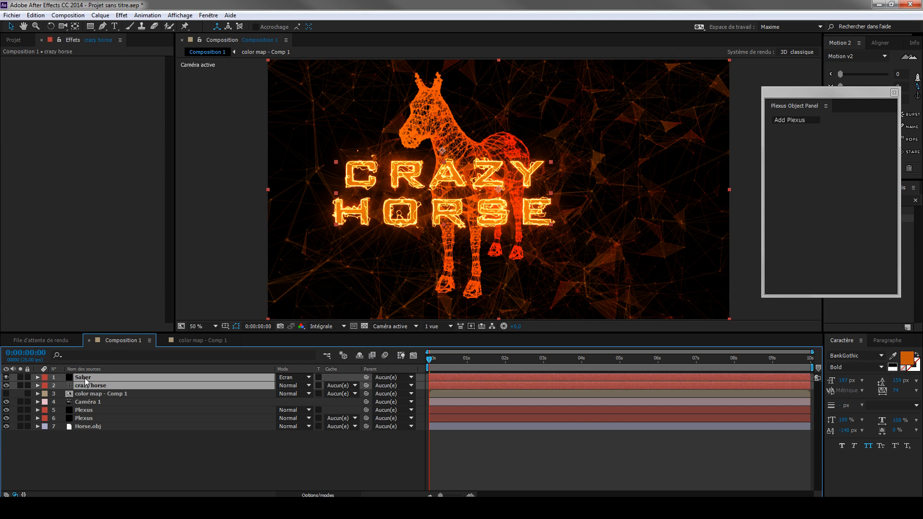
key(ctrl+shift+c)
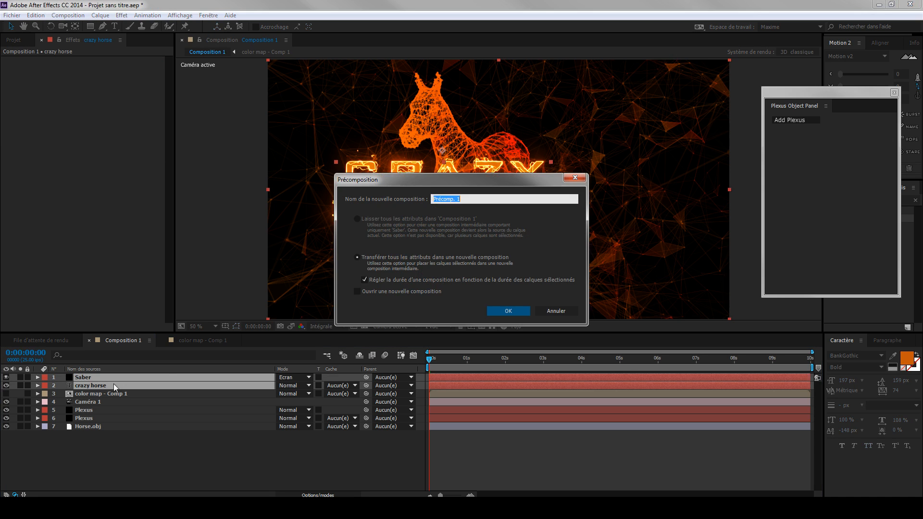
click(502, 312)
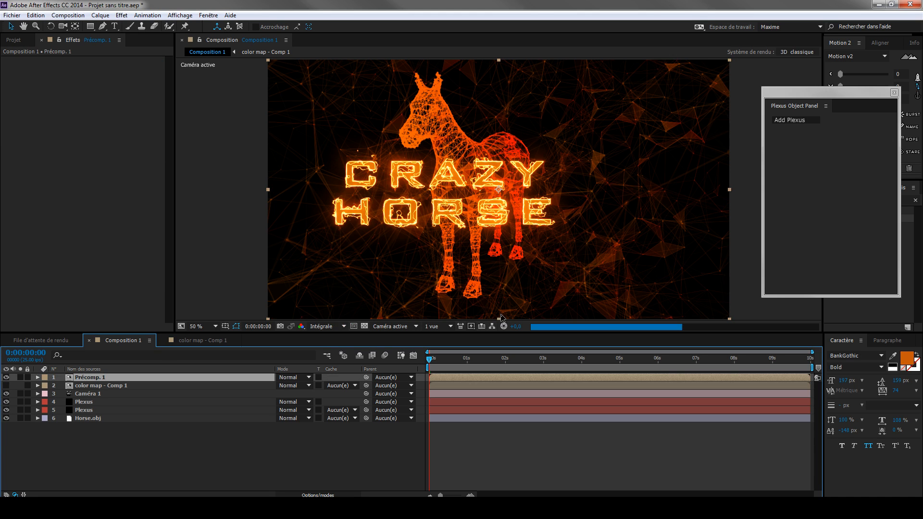
click(291, 378)
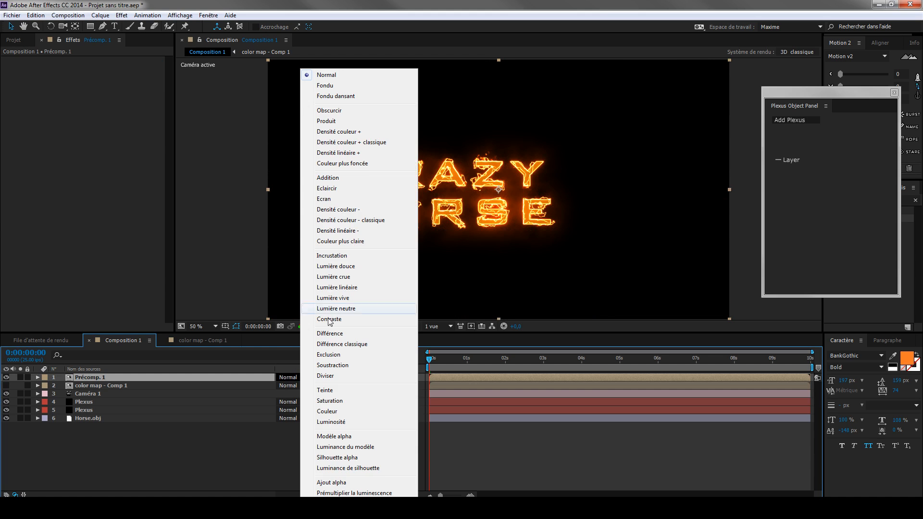
click(335, 198)
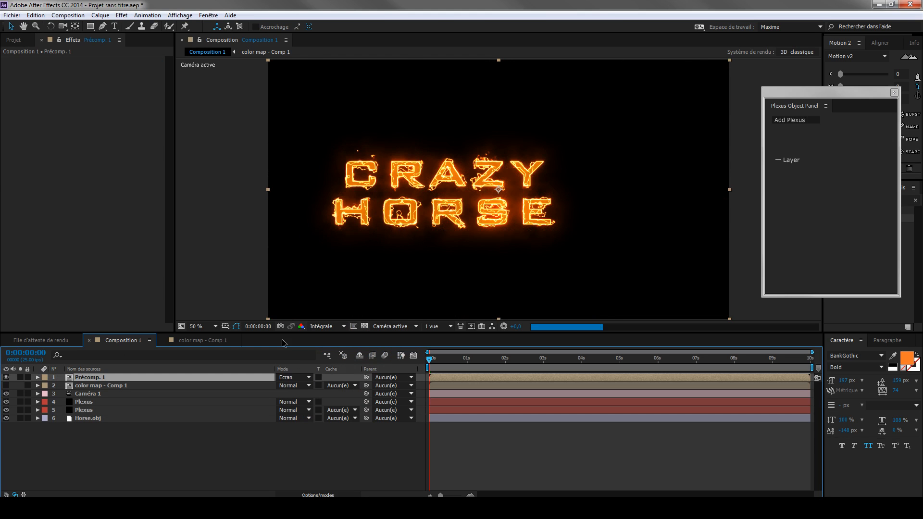
Make Précomp. 1 a 3D layer and scale it down until the title is small enough for the frame.
click(318, 494)
click(329, 377)
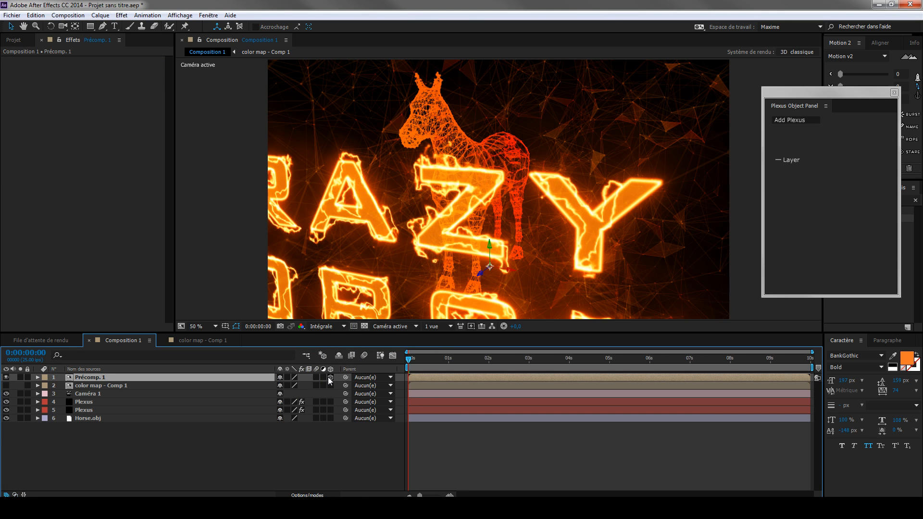
scroll(496, 179, down, 4)
scroll(496, 179, down, 2)
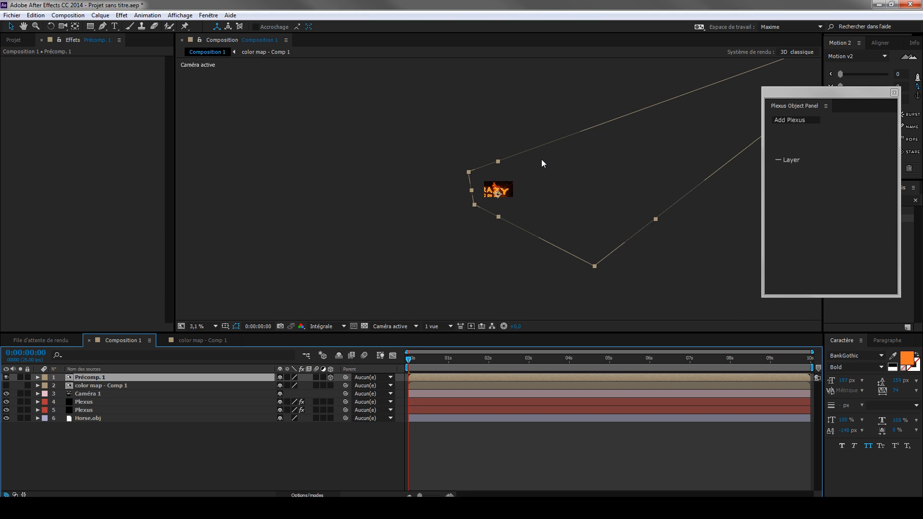
drag(466, 171, 487, 181)
scroll(488, 184, up, 5)
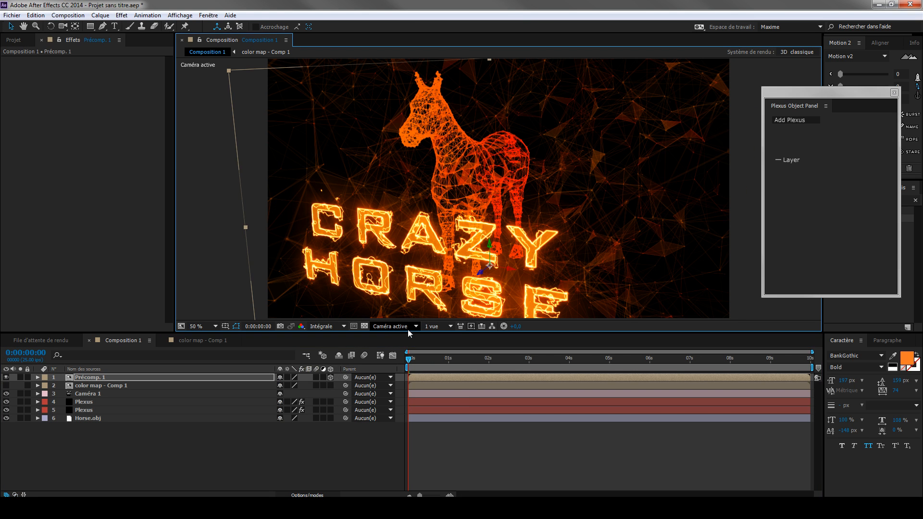
View the scene through Vue personnalisée 1 at Un quart resolution, orbited to look down on the horse and title.
click(416, 326)
click(411, 433)
scroll(501, 189, down, 2)
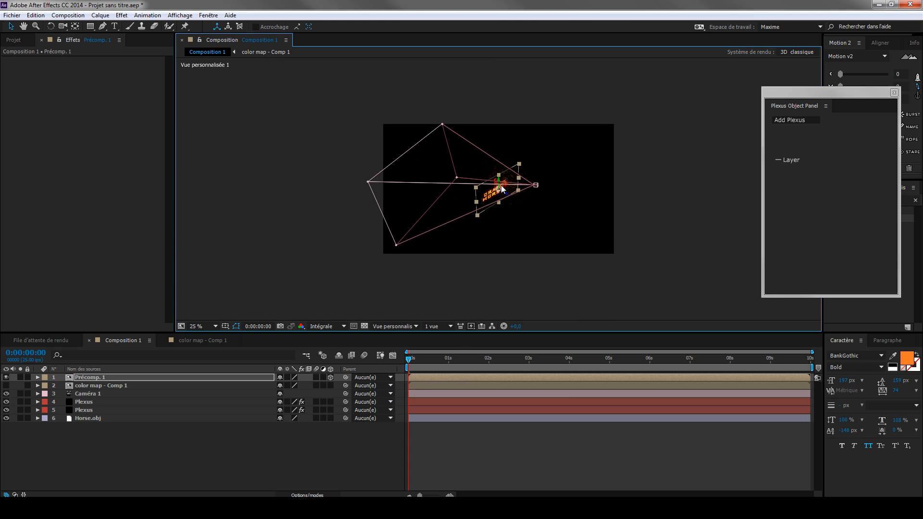
key(c)
drag(500, 182, 482, 175)
click(342, 326)
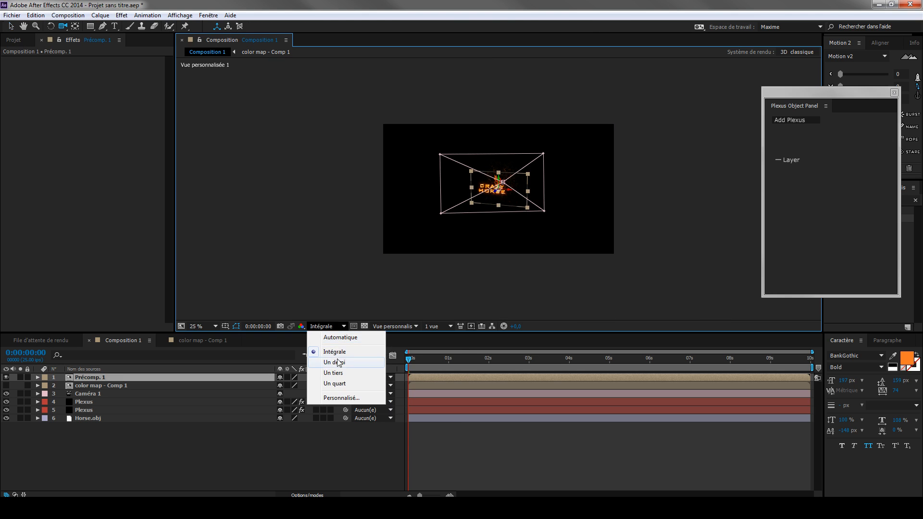
click(335, 384)
drag(511, 150, 517, 83)
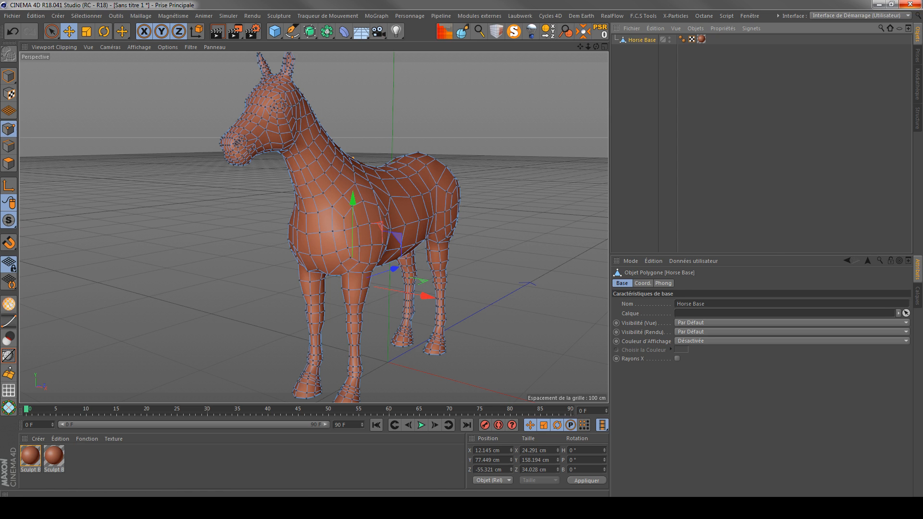
Switch to Cinema 4D and close it without saving the Sans titre 1 project.
click(912, 4)
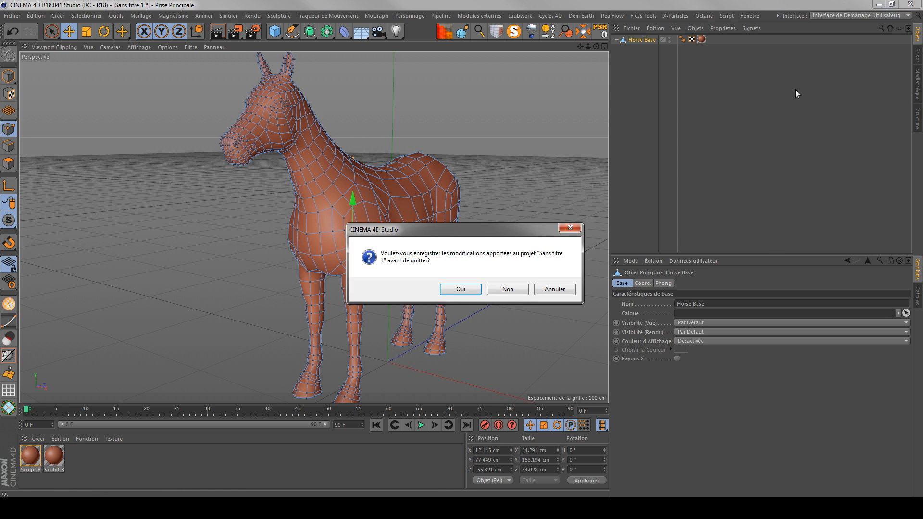
click(505, 290)
Move Précomp. 1 in front of the horse in Vue personnalisée 1 and scale it down further.
drag(520, 184, 499, 204)
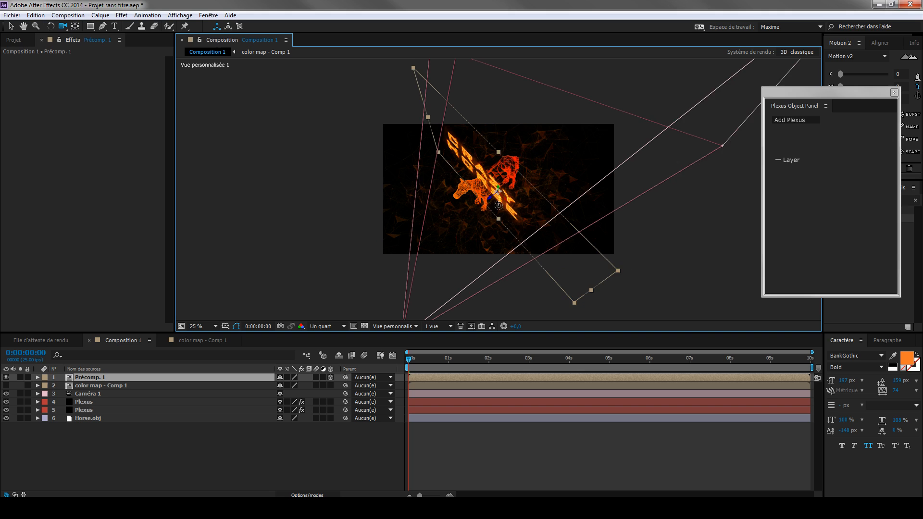
click(10, 27)
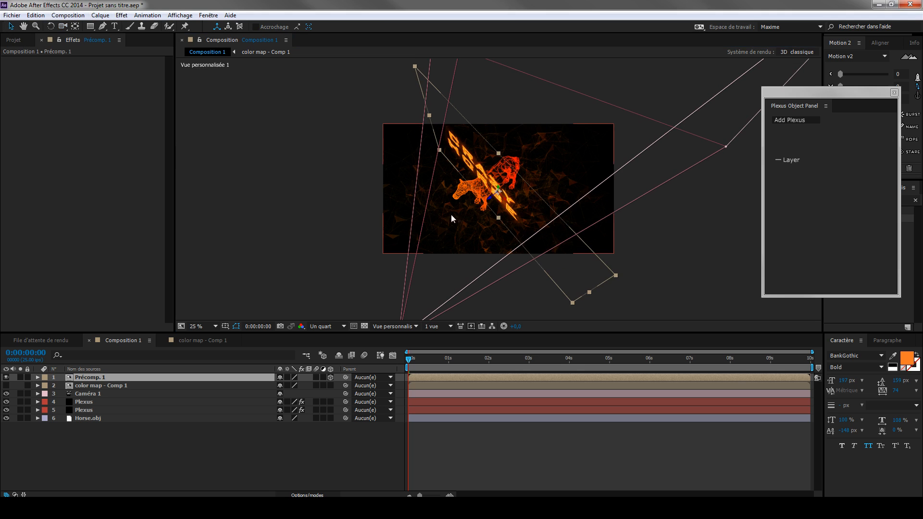
drag(511, 206, 530, 229)
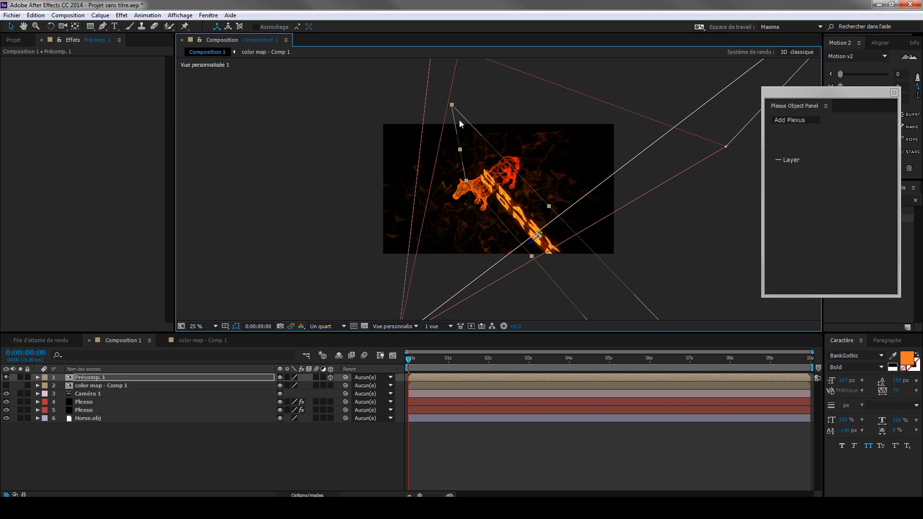
drag(452, 106, 483, 127)
drag(529, 244, 519, 245)
Return to the Caméra active view and raise the title to the horse's upper body.
click(405, 326)
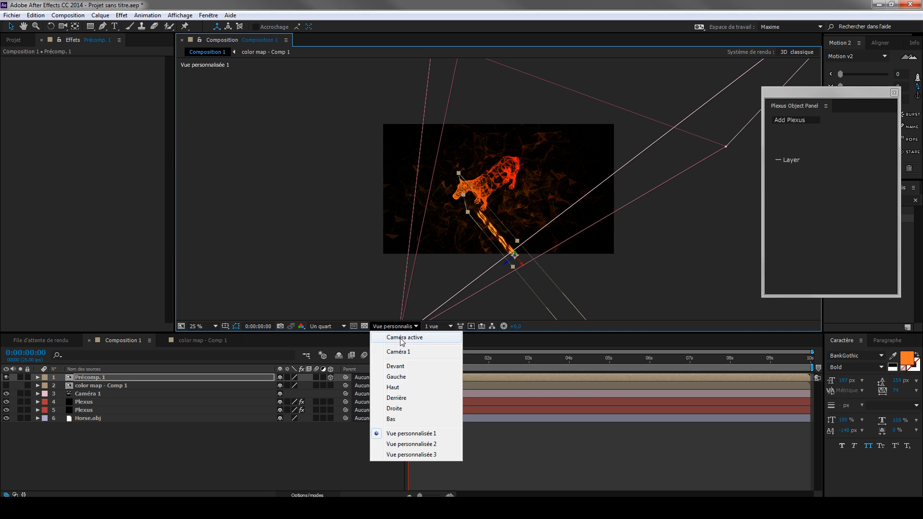
click(403, 338)
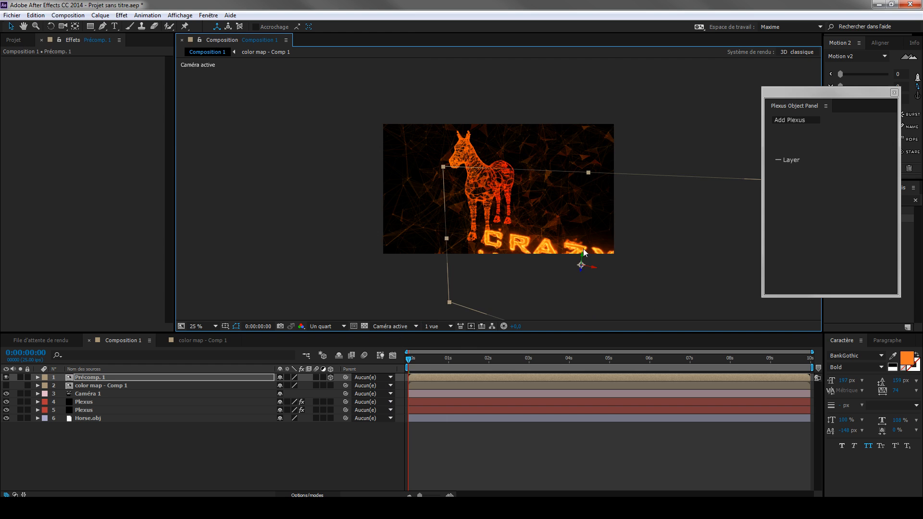
mouse_move(581, 249)
mouse_down()
mouse_move(584, 210)
mouse_move(584, 237)
mouse_up()
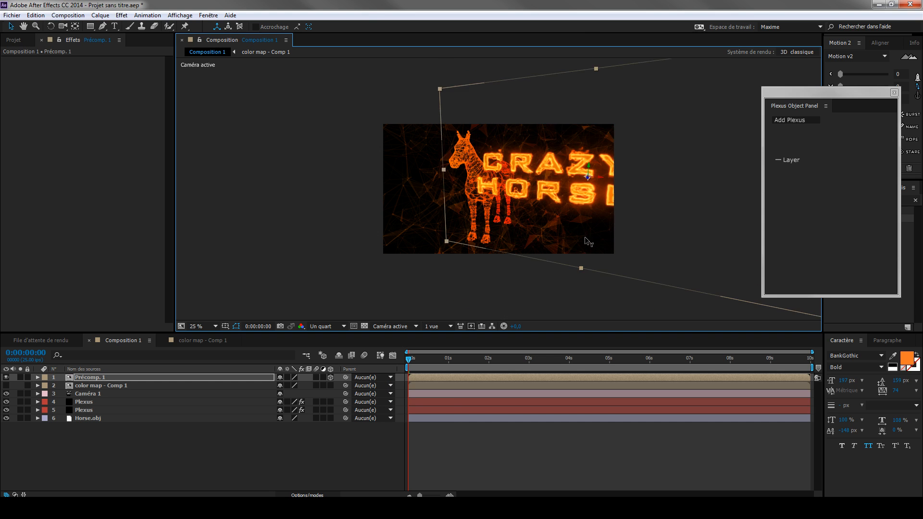
Move the camera so the horse shifts toward the left of the frame and the whole title fits beside it.
key(comma)
key(c)
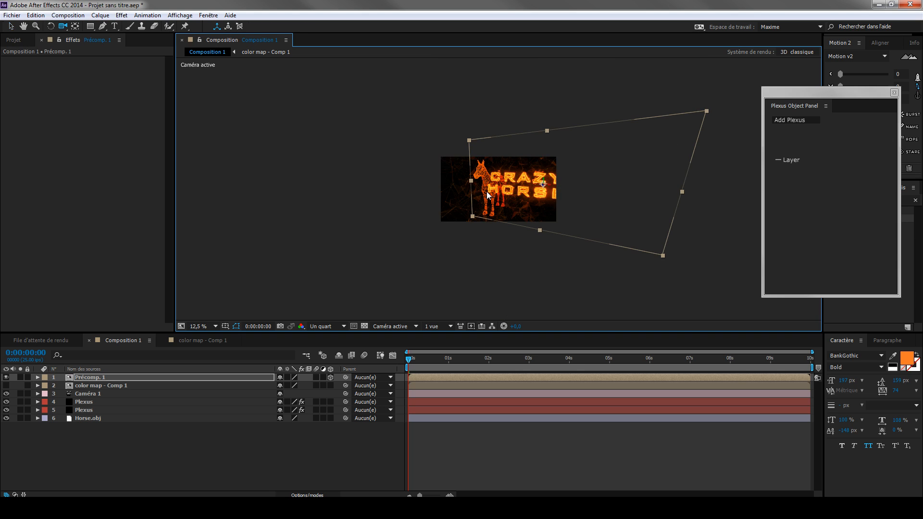
drag(481, 187, 492, 187)
Scale Précomp. 1 down slightly from its far corner so the title stays inside the frame.
key(v)
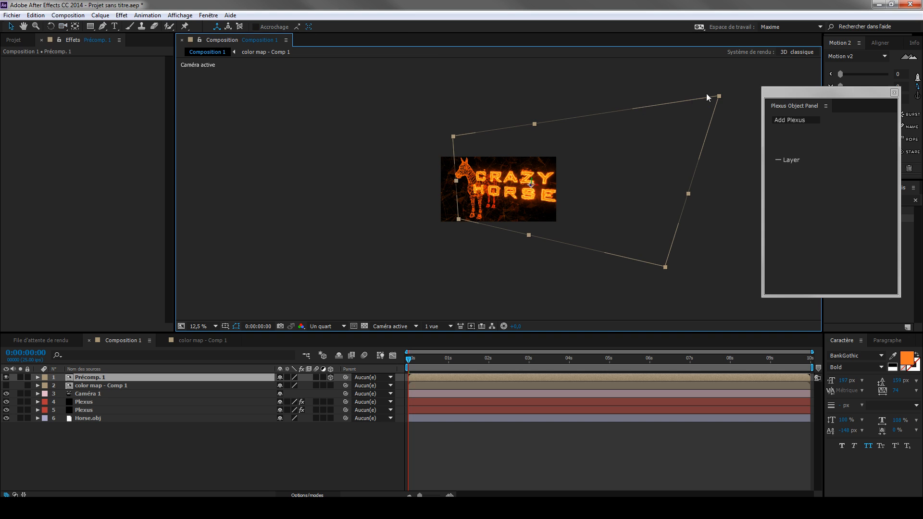
drag(719, 96, 680, 110)
key(period)
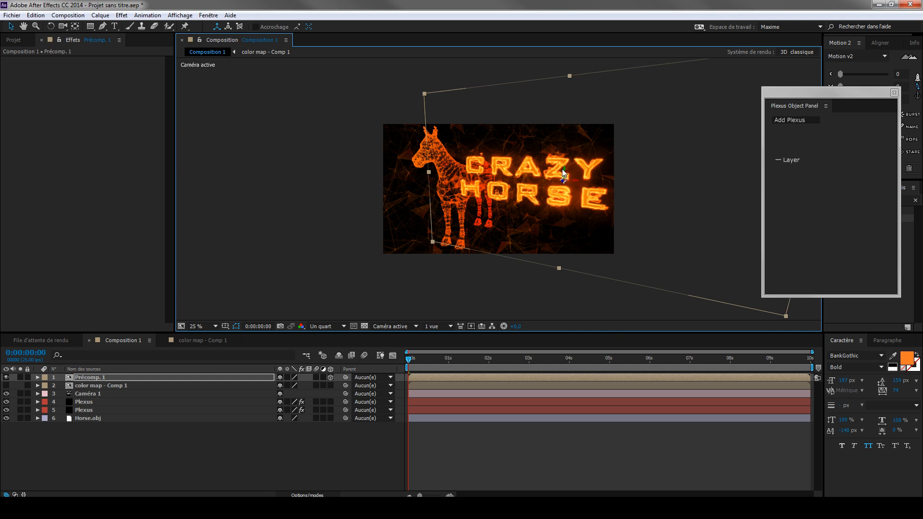
Lower the Précomp. 1 title slightly and scale it down a little more from its lower far corner.
drag(564, 170, 564, 172)
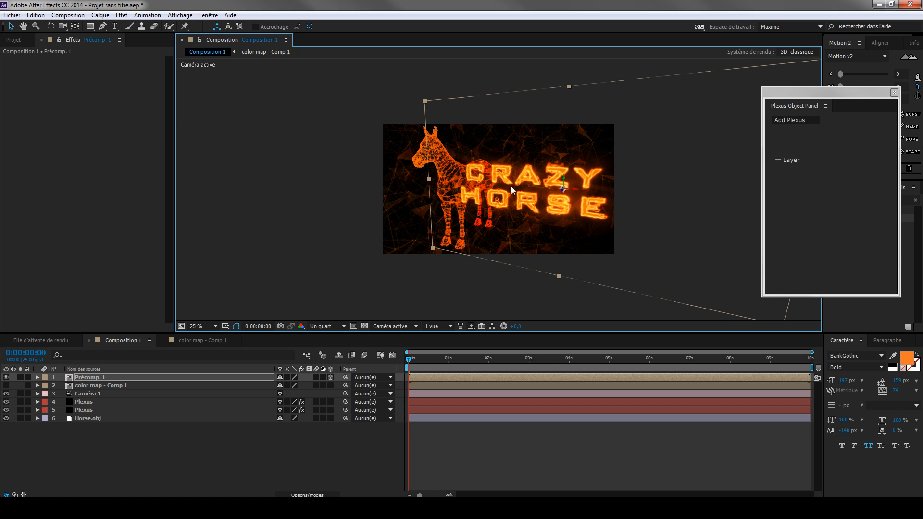
key(comma)
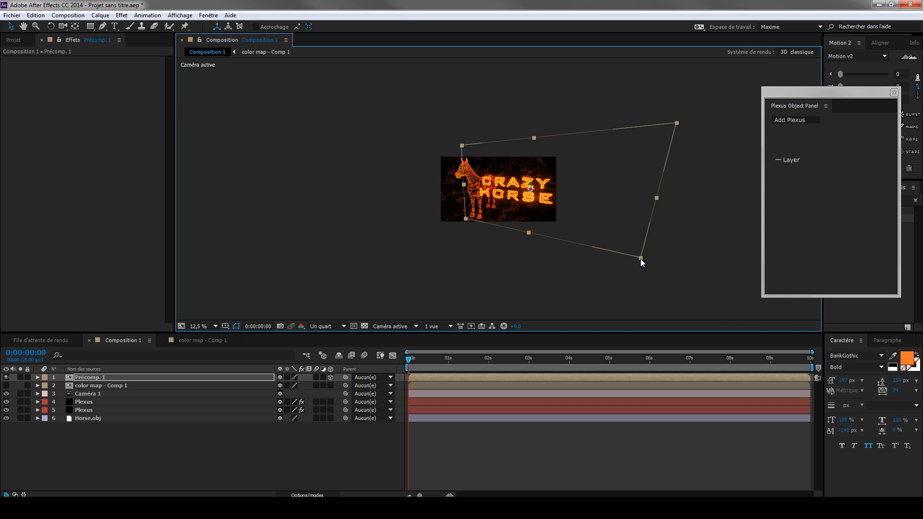
drag(640, 259, 636, 252)
key(period)
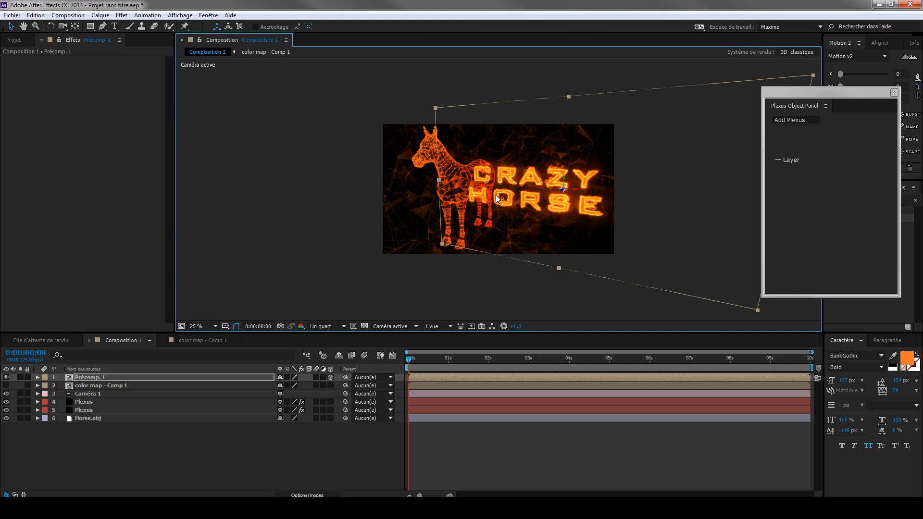
Nudge the camera so the horse and title sit slightly further left, and set the preview resolution to Intégrale.
key(c)
drag(491, 184, 482, 185)
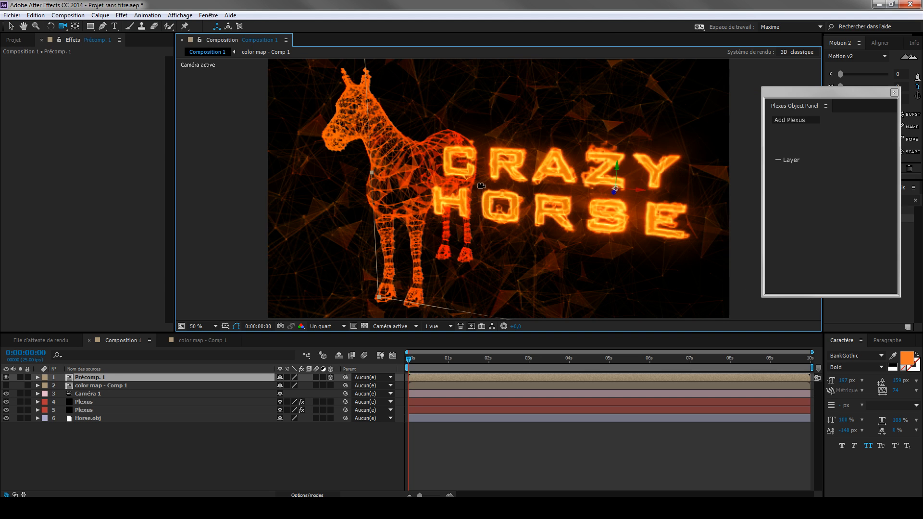
click(324, 327)
click(337, 351)
key(comma)
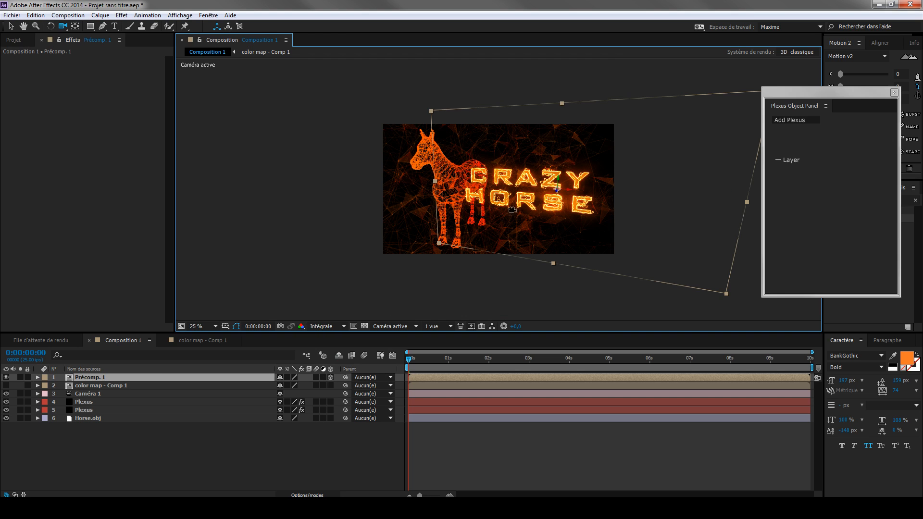
Close the floating Plexus Object Panel and apply the Courbes effect to Précomp. 1 in Composition 1.
double_click(88, 387)
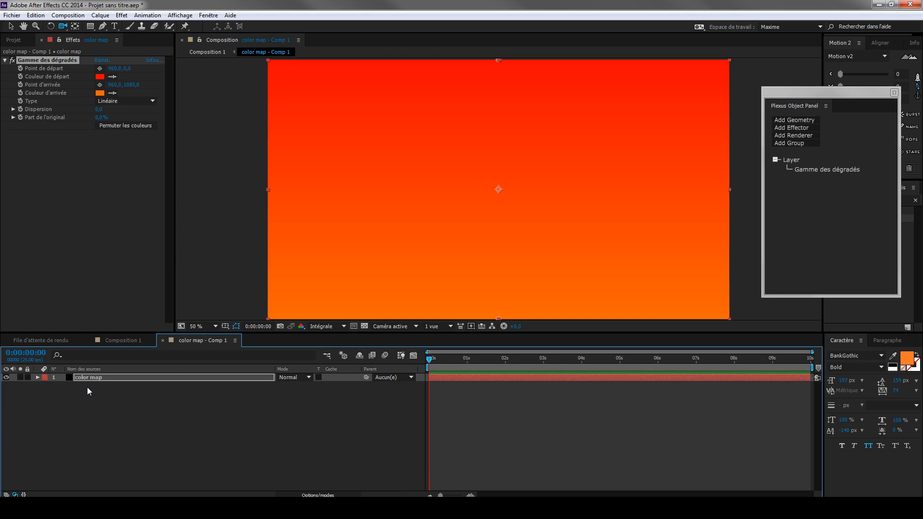
click(114, 345)
click(91, 373)
click(93, 377)
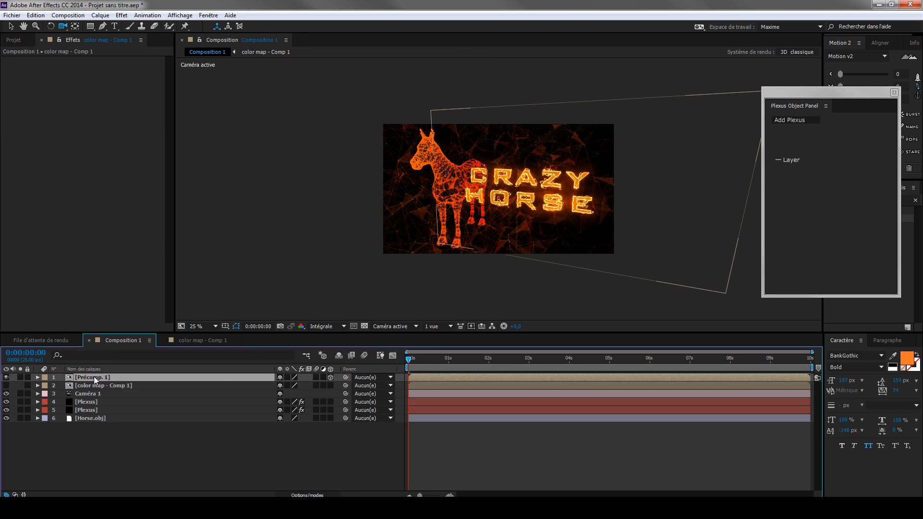
click(893, 93)
click(868, 200)
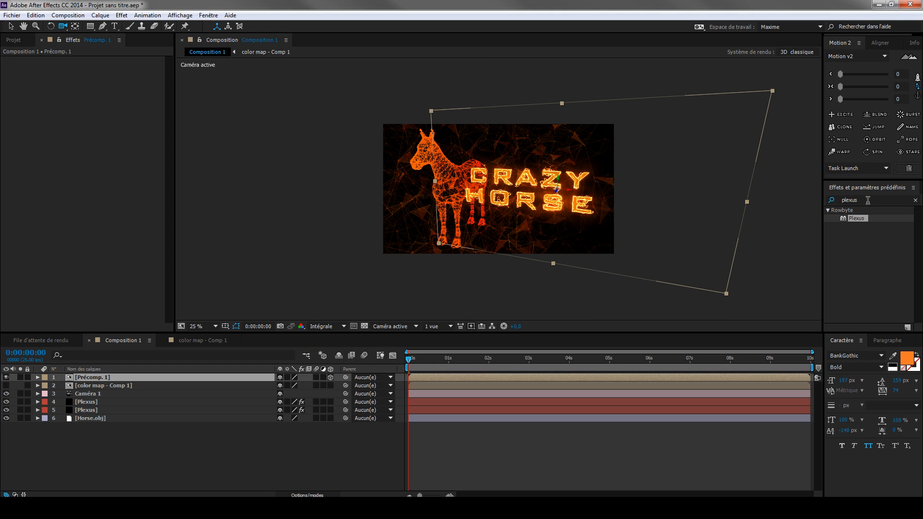
text(courbes)
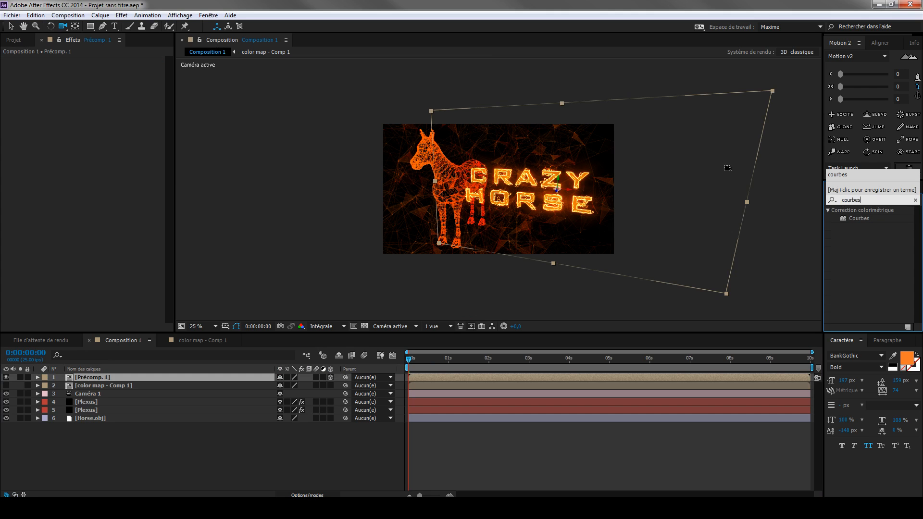
click(855, 216)
drag(855, 215, 85, 75)
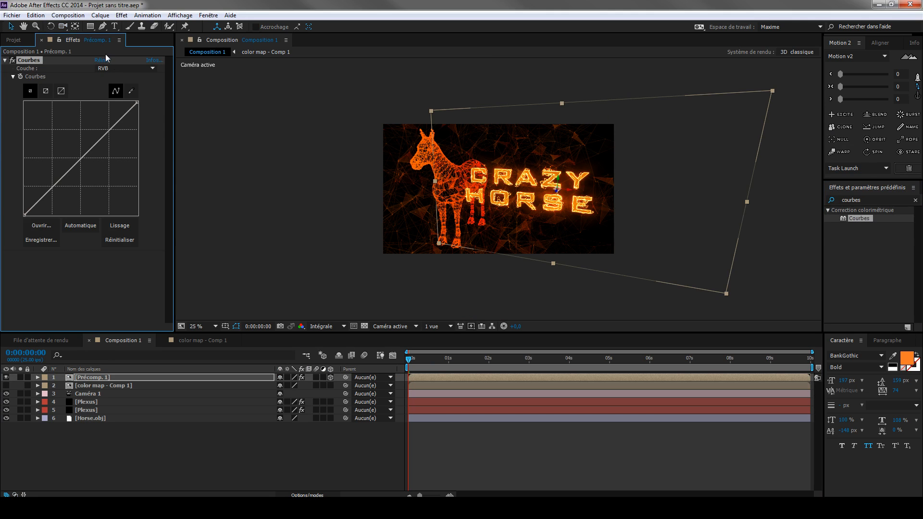
Raise the midtones of the Rouge channel curve on Précomp. 1.
click(122, 68)
click(109, 79)
drag(78, 157, 69, 155)
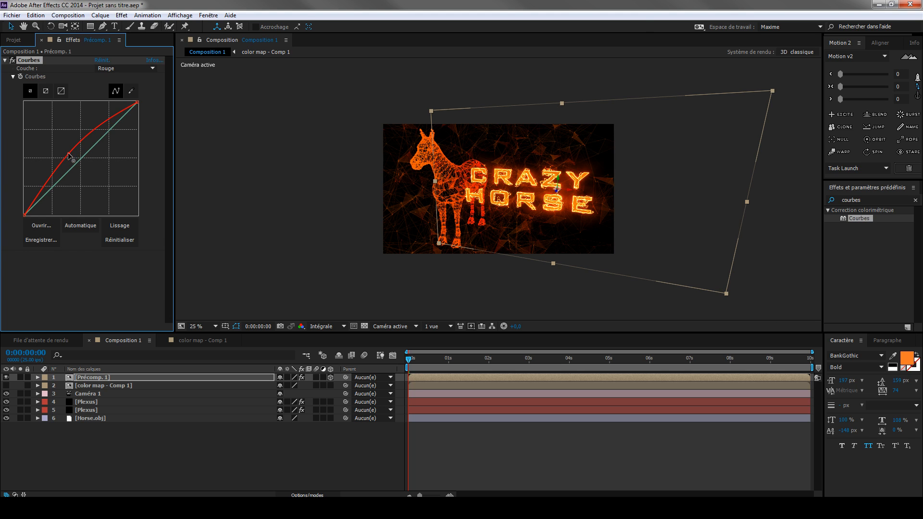
Create an adjustment layer above all layers and apply the Courbes effect to it.
click(130, 439)
key(ctrl+alt+y)
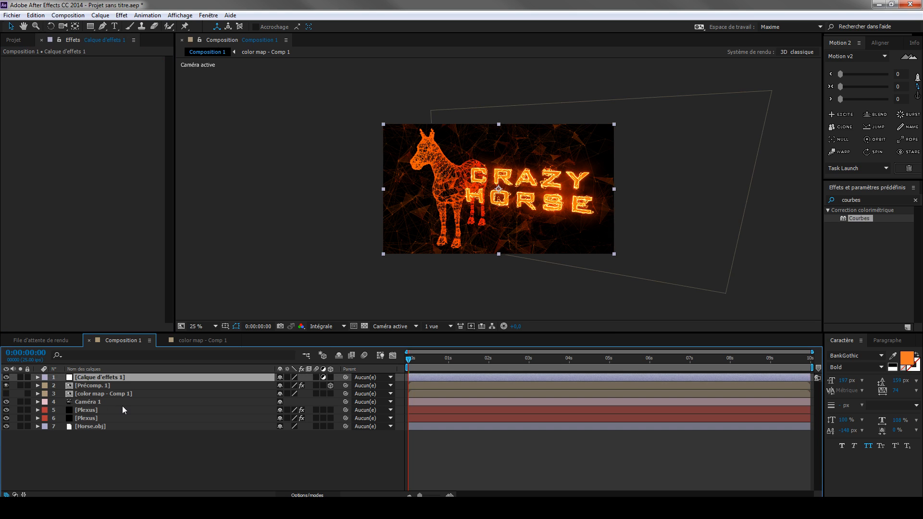
double_click(854, 219)
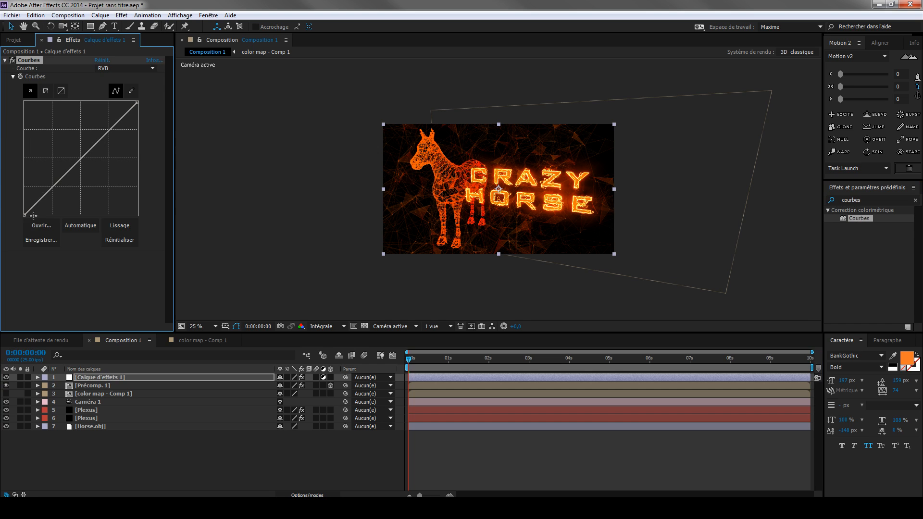
Shape the adjustment layer's RVB curve into a gentle S with darker shadows and slightly raised highlights.
drag(29, 210, 30, 212)
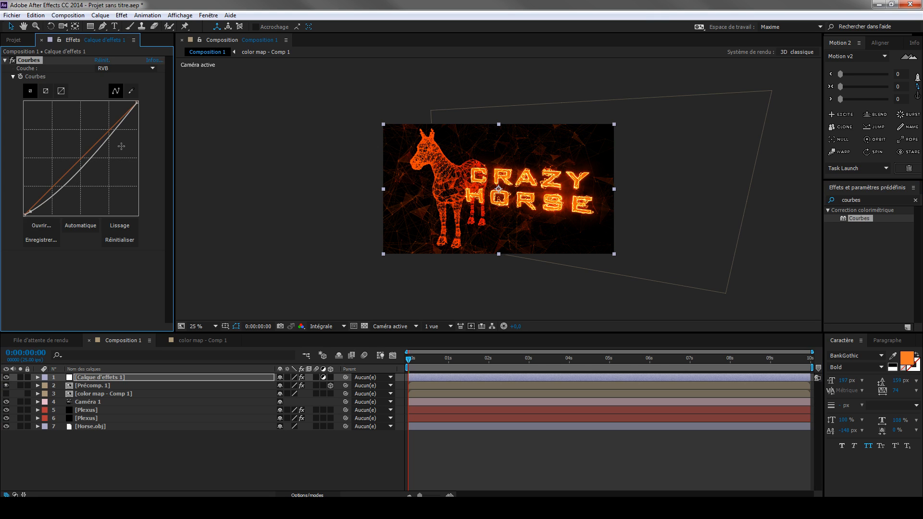
drag(114, 130, 111, 127)
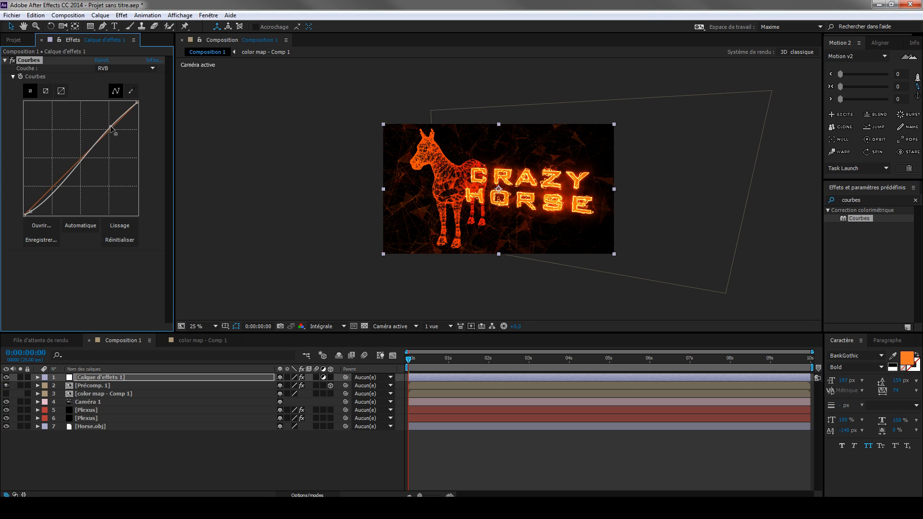
drag(31, 212, 32, 213)
drag(31, 212, 30, 211)
Raise the black point of the adjustment layer's Bleu curve to tint the shadows blue, and collapse the Courbes effect.
click(130, 68)
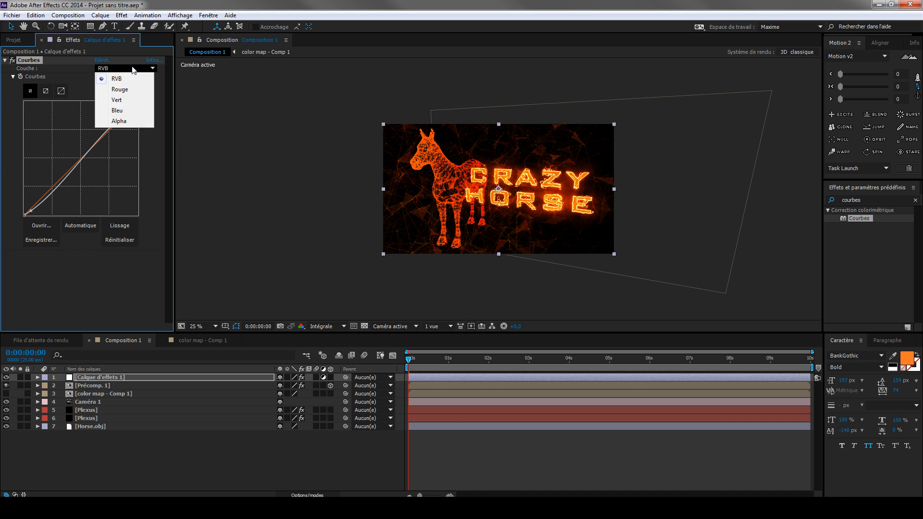
click(108, 107)
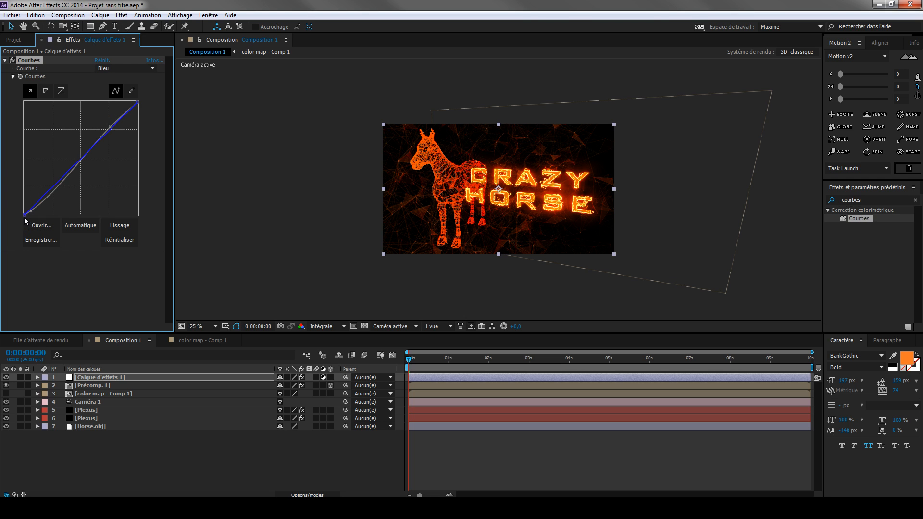
drag(24, 215, 13, 208)
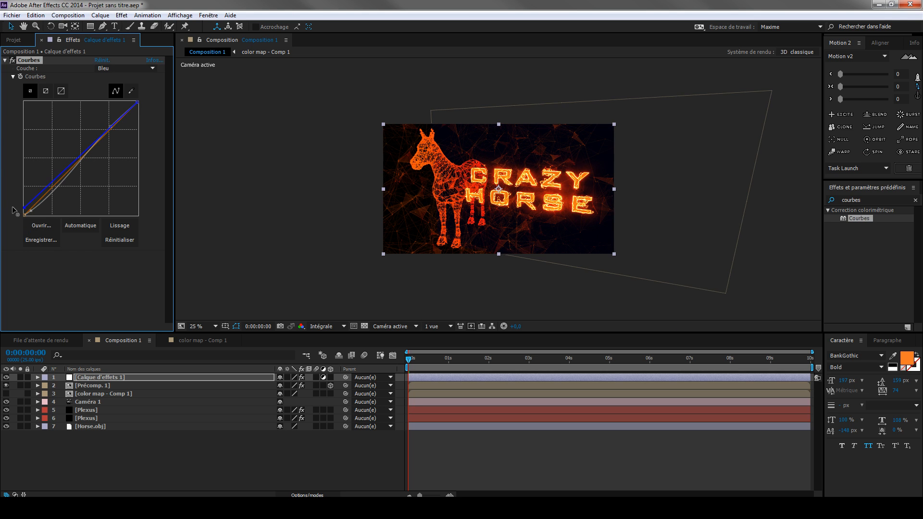
key(period)
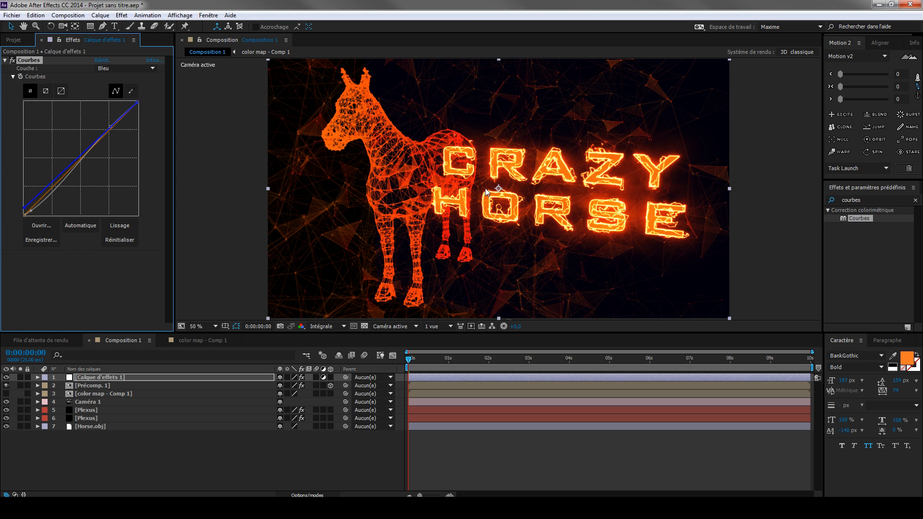
click(13, 60)
click(6, 60)
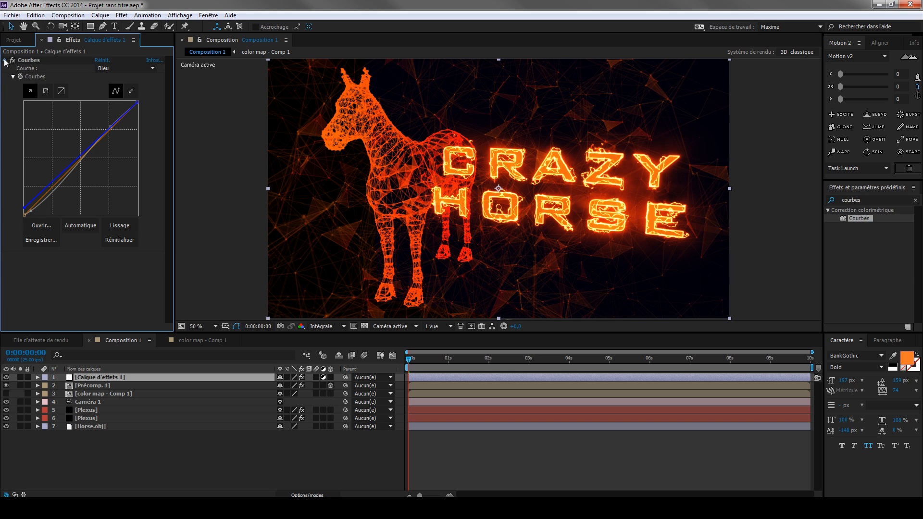
click(5, 60)
Add the S_Vignette effect to the adjustment layer and set its Radius to 1.2.
key(ctrl+space)
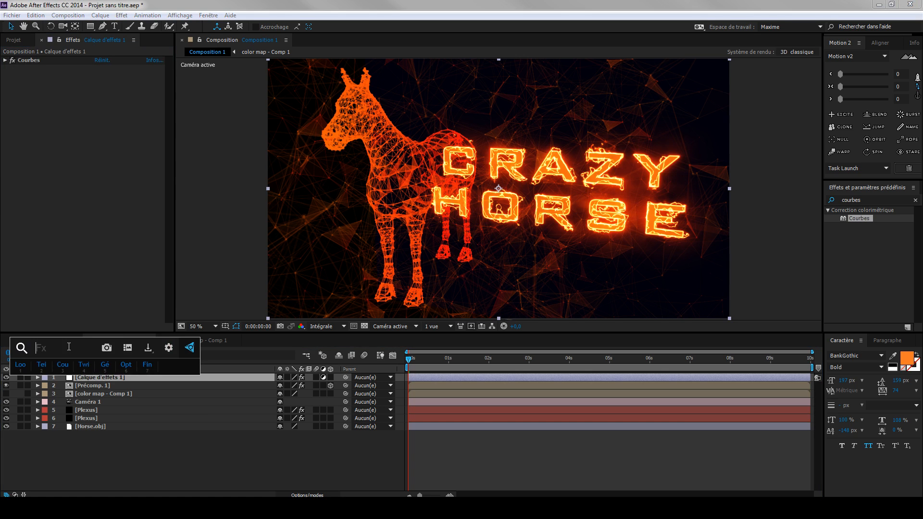
text(vign)
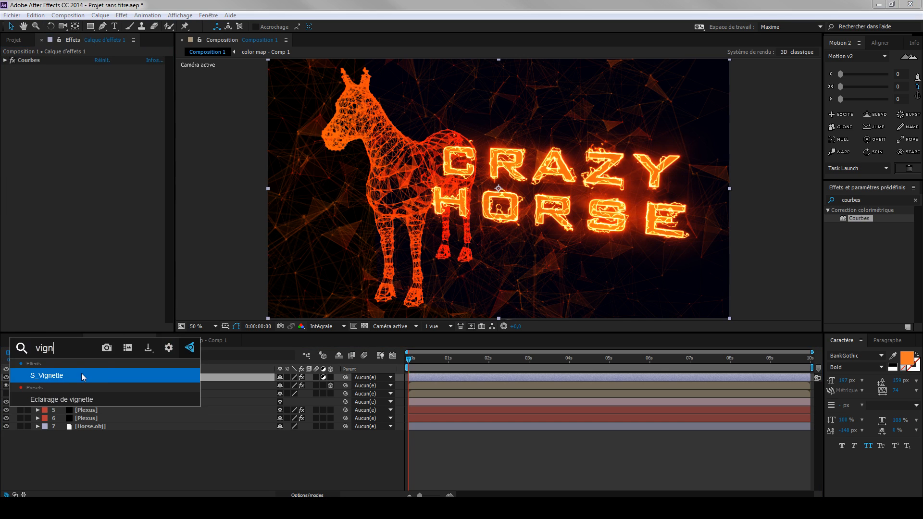
click(83, 378)
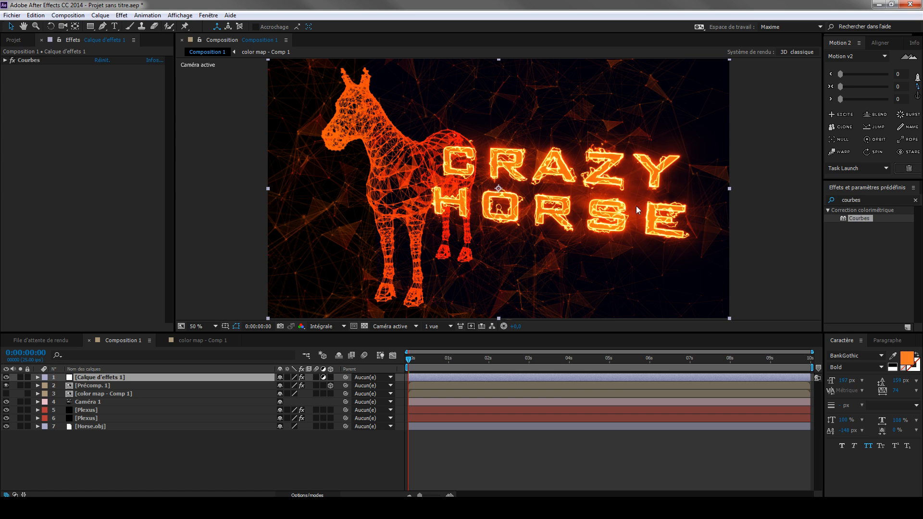
click(103, 109)
text(1)
text(.2)
click(233, 178)
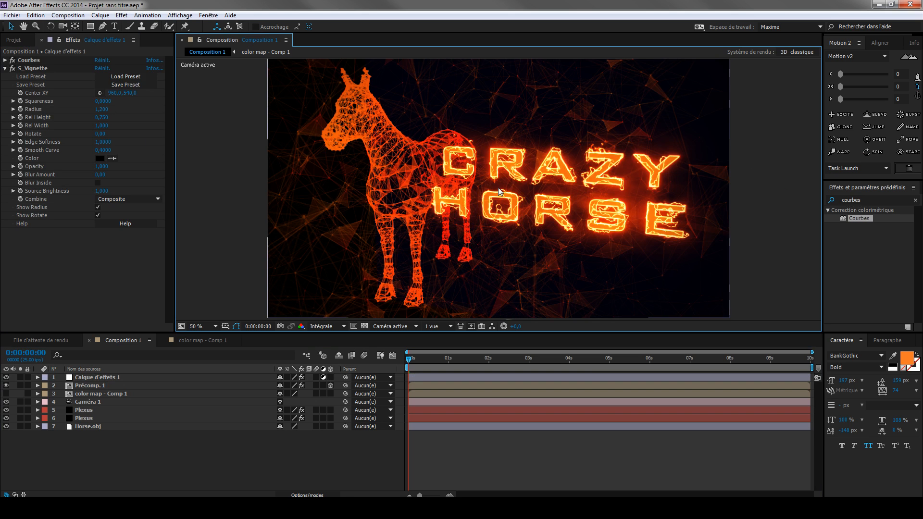
Turn on Profondeur de champ in the camera options of Caméra 1.
scroll(498, 187, down, 2)
scroll(501, 185, up, 2)
click(92, 402)
click(100, 431)
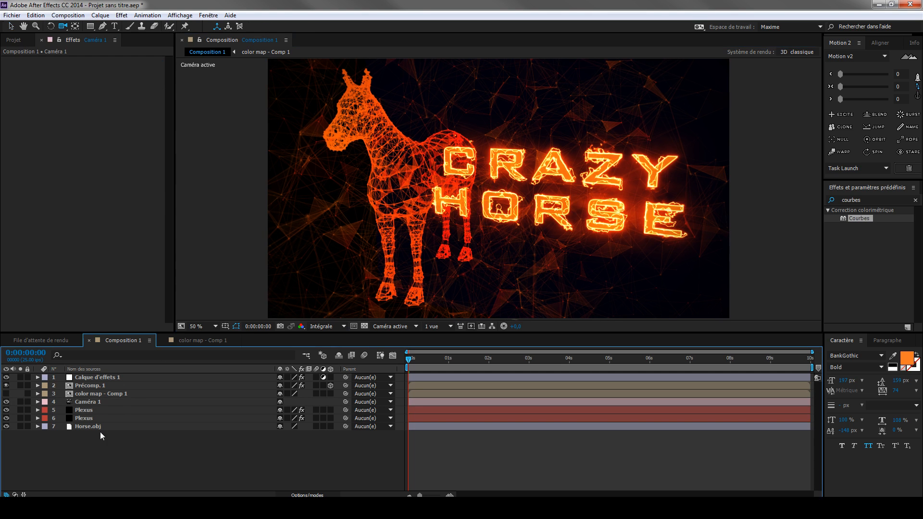
click(38, 402)
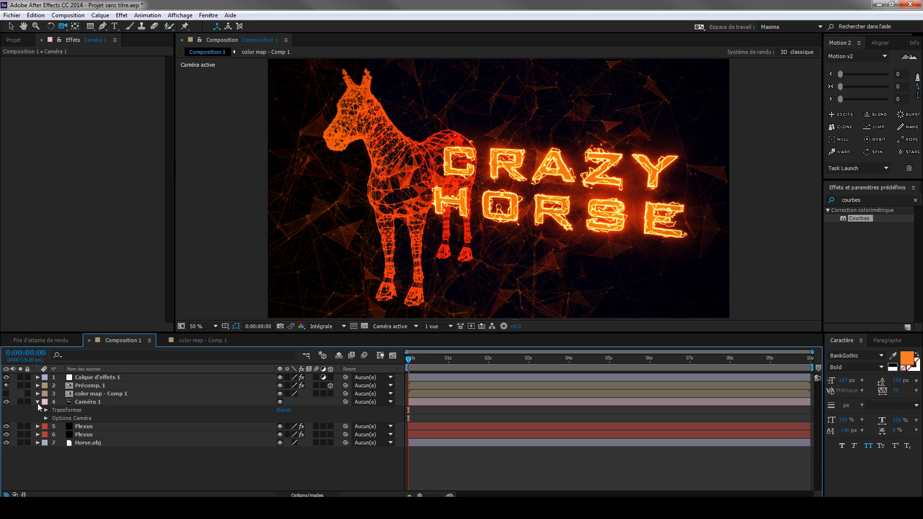
click(45, 419)
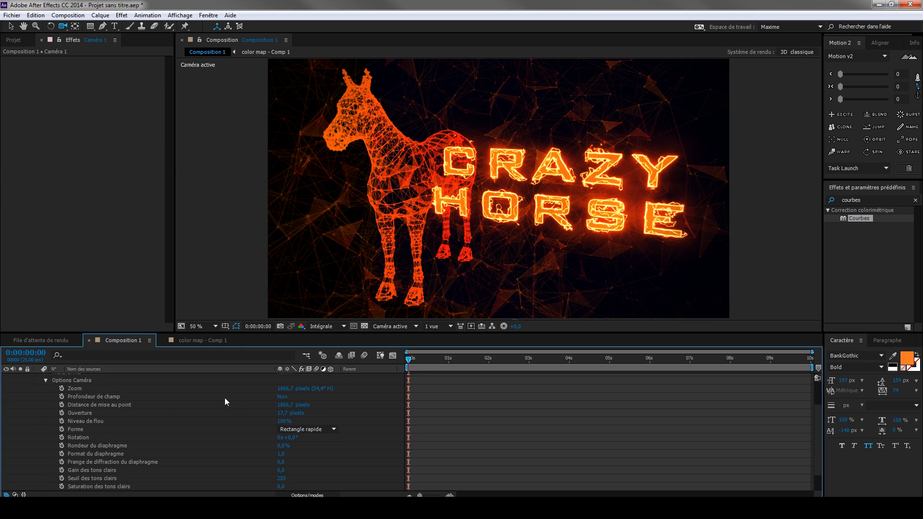
click(283, 397)
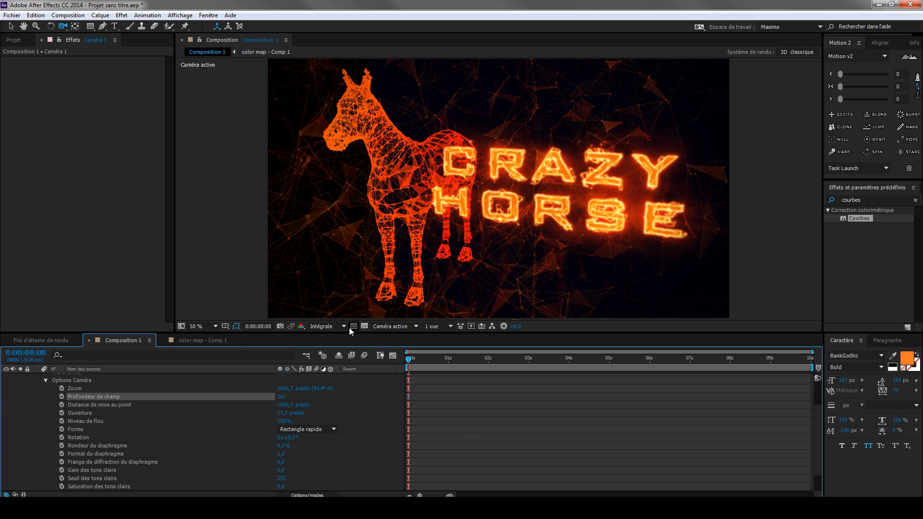
In Vue personnalisée 1, set Caméra 1's Ouverture to 28.7 pixels and reduce its Distance de mise au point to about 415 pixels.
click(416, 326)
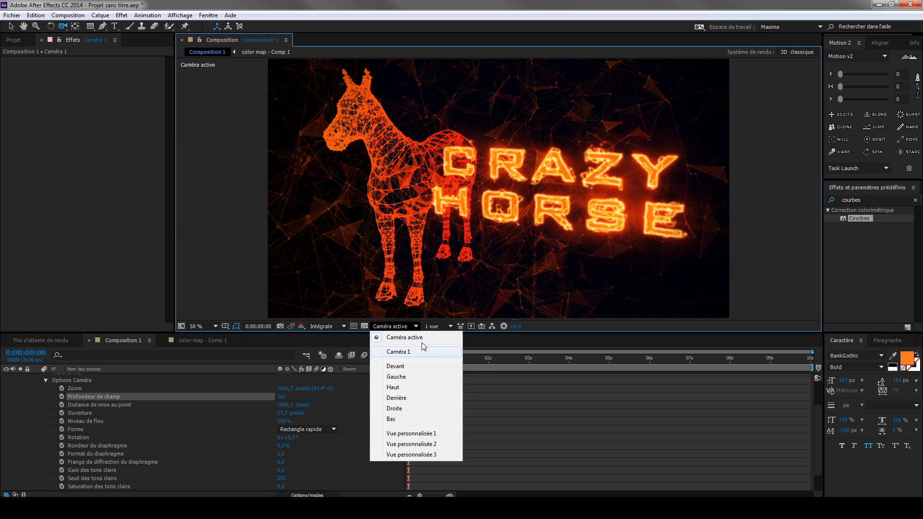
click(420, 433)
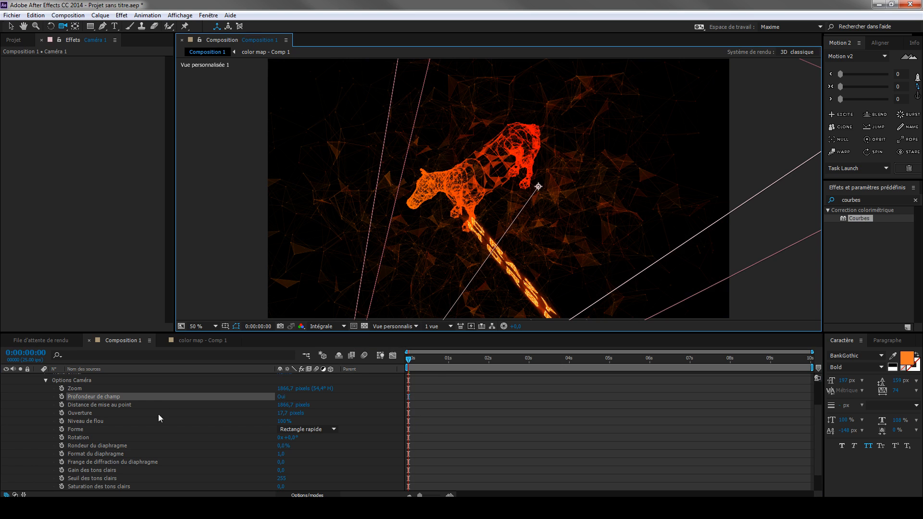
scroll(513, 228, down, 2)
scroll(614, 147, down, 1)
scroll(577, 147, up, 1)
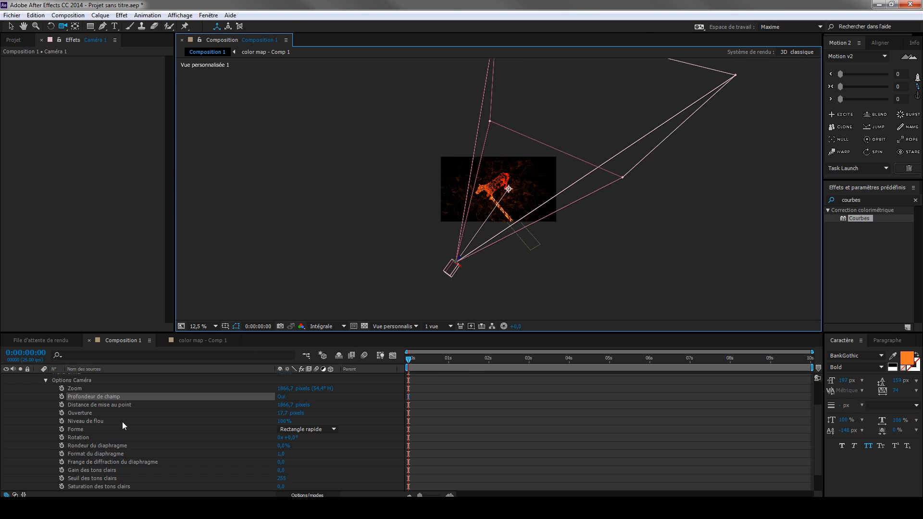
drag(284, 412, 289, 413)
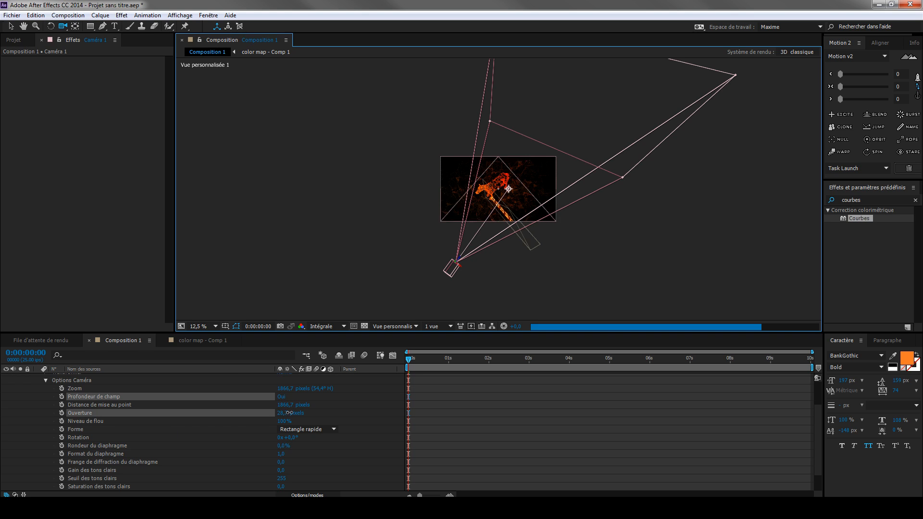
drag(288, 405, 150, 437)
drag(289, 405, 246, 410)
Return to the Caméra active view and check the depth of field on the horse and title in Composition 1.
click(401, 326)
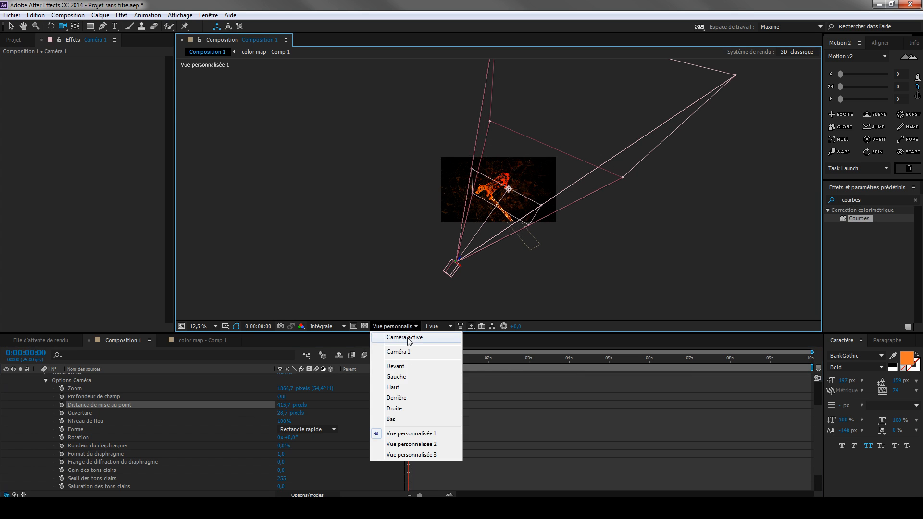
click(407, 338)
scroll(488, 214, up, 3)
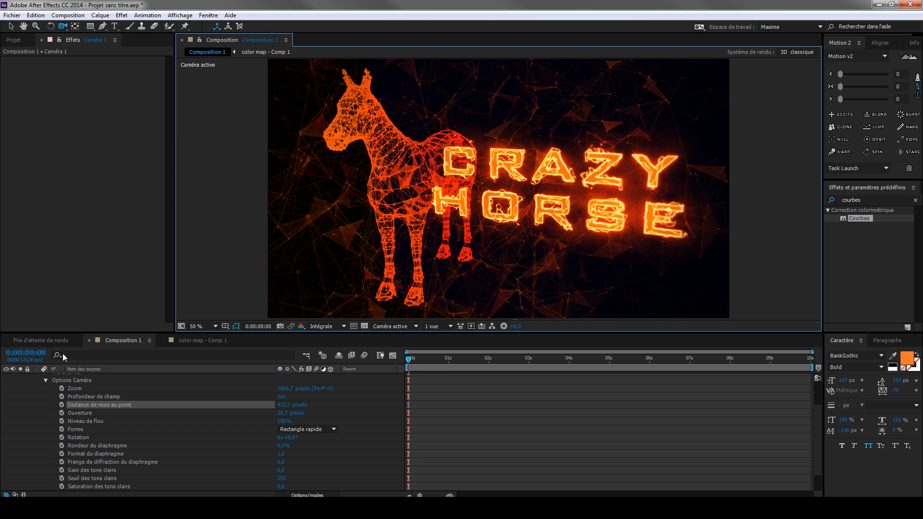
click(189, 340)
click(126, 341)
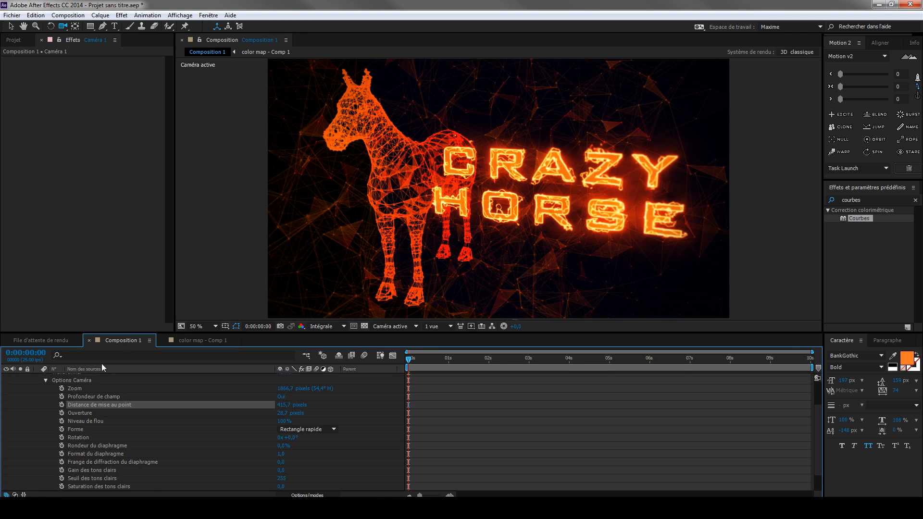
Turn on Unified Rendering for the background Plexus layer (layer 5) and set its Depth of Field to Camera Settings.
click(38, 402)
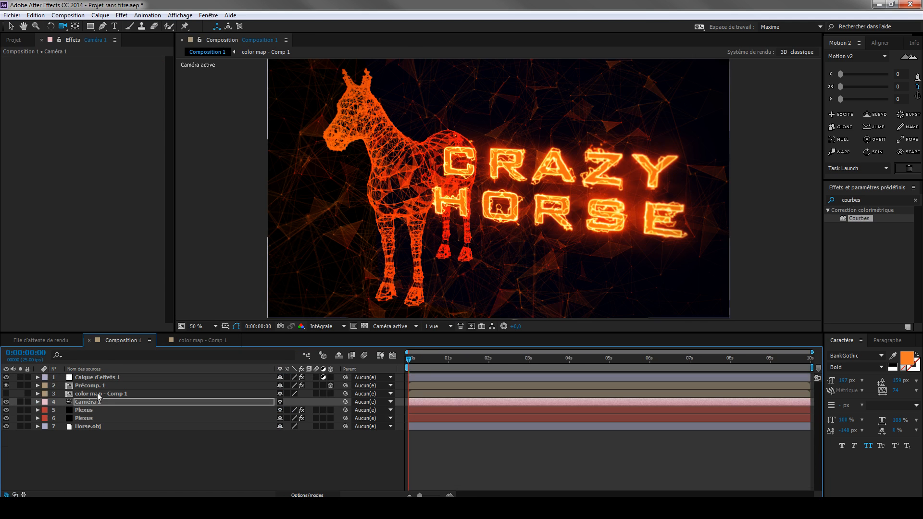
click(91, 410)
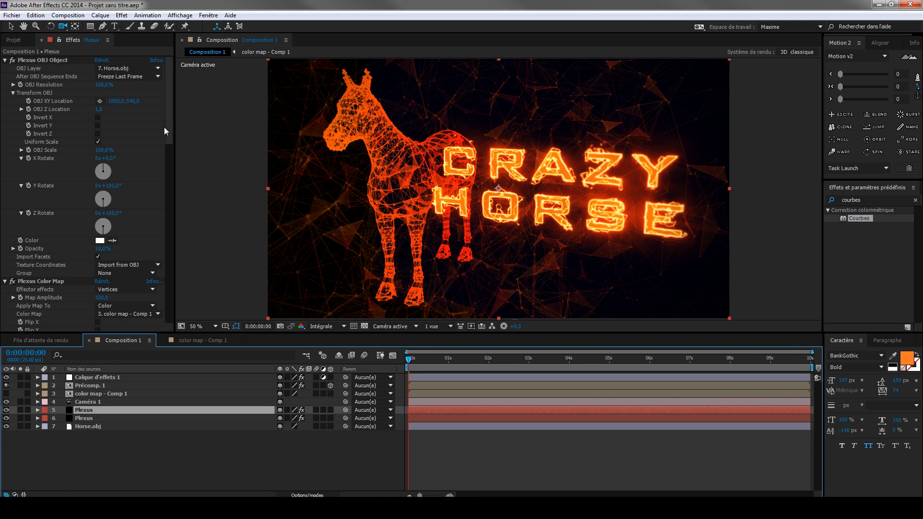
scroll(165, 130, down, 10)
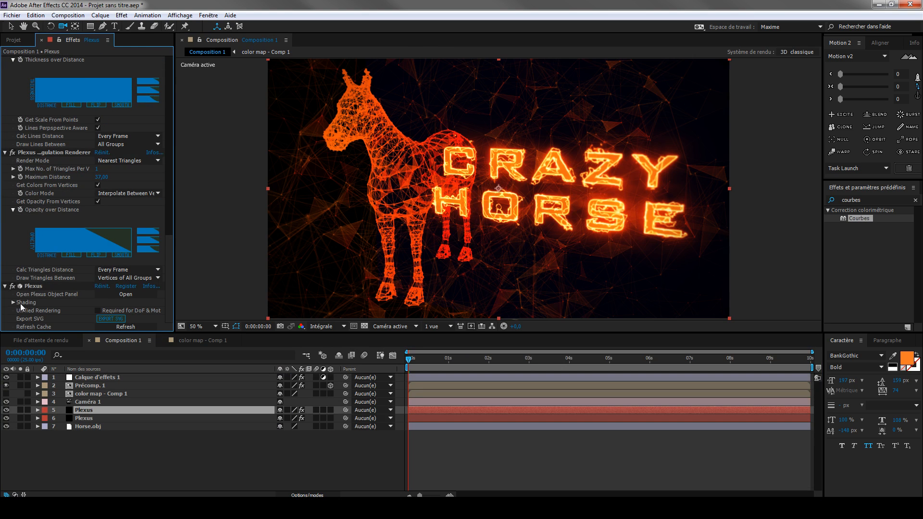
click(98, 311)
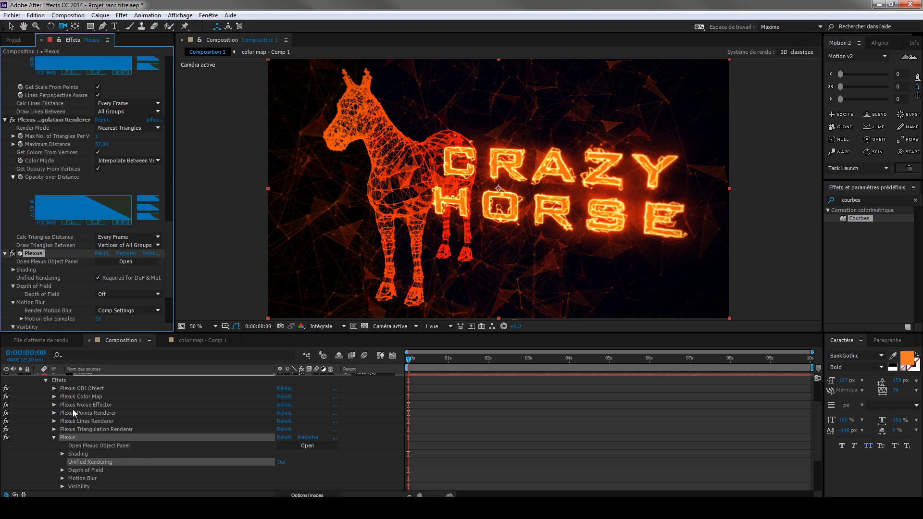
click(112, 294)
click(119, 316)
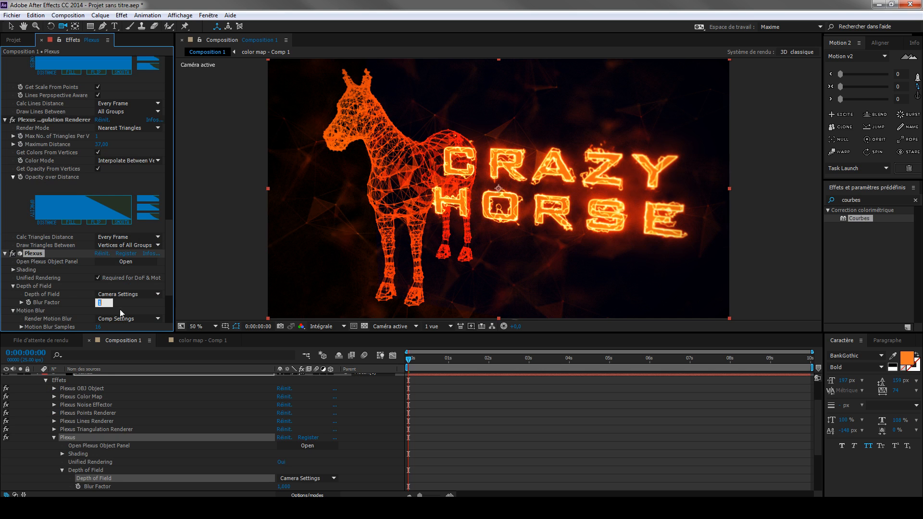
Set the background Plexus layer's depth-of-field Blur Factor to 0.05.
key(Return)
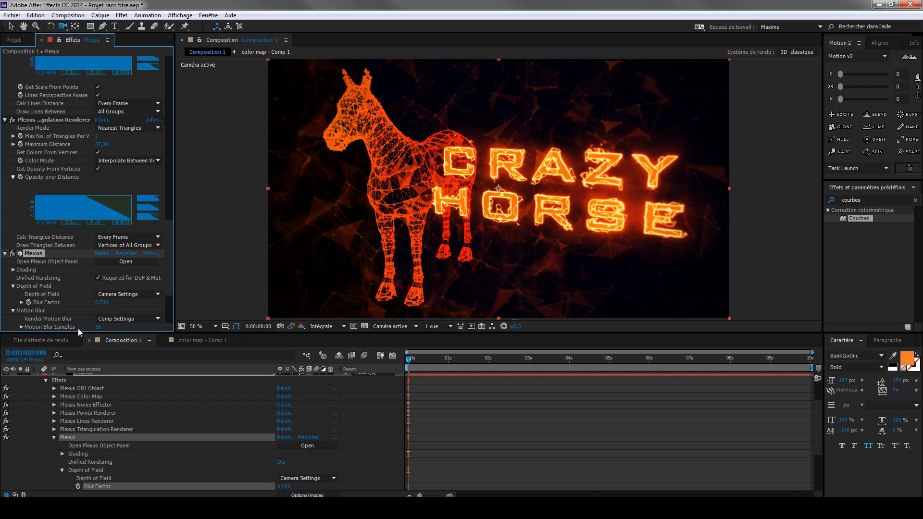
click(101, 302)
text(0)
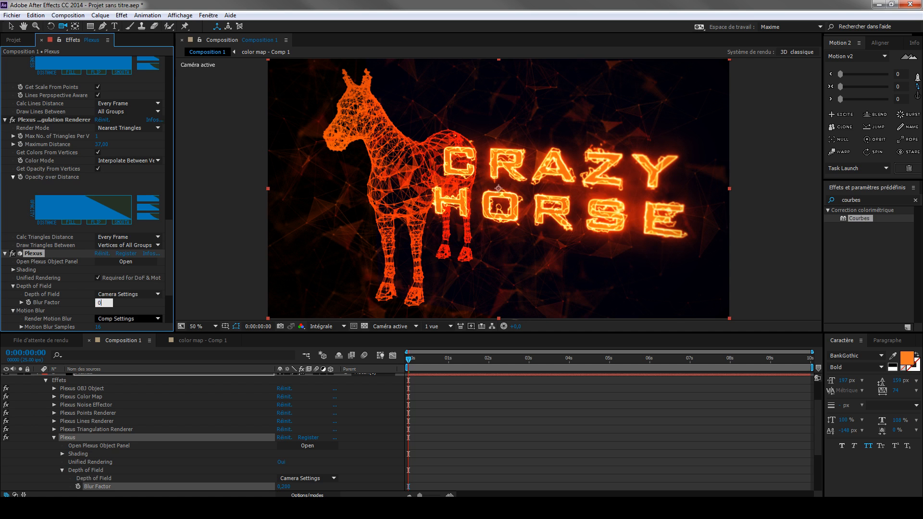
text(.05)
key(Return)
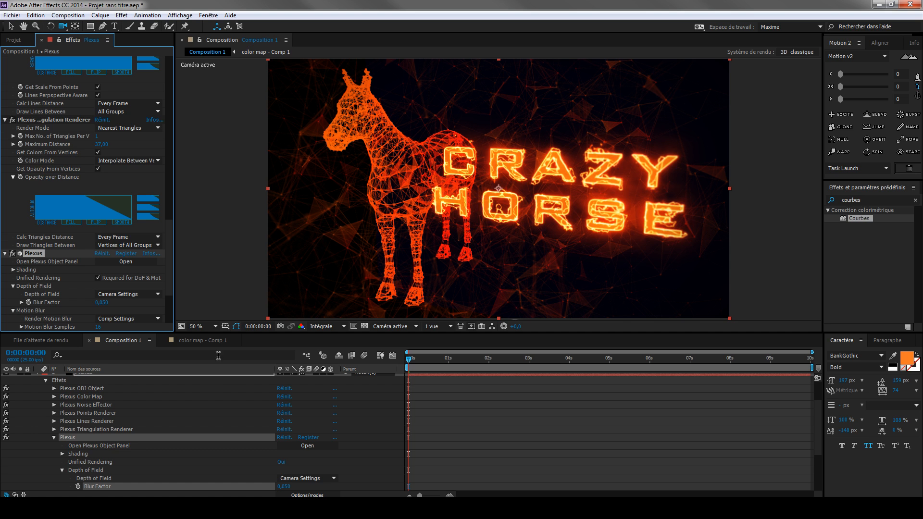
scroll(53, 426, up, 1)
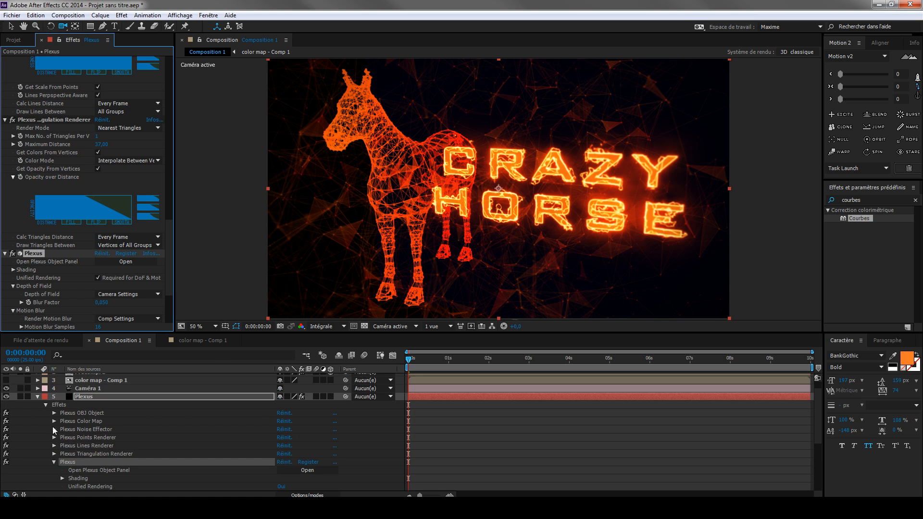
click(38, 397)
Turn on Unified Rendering for the horse's Plexus layer (layer 6) and set its Depth of Field to Camera Settings.
click(77, 418)
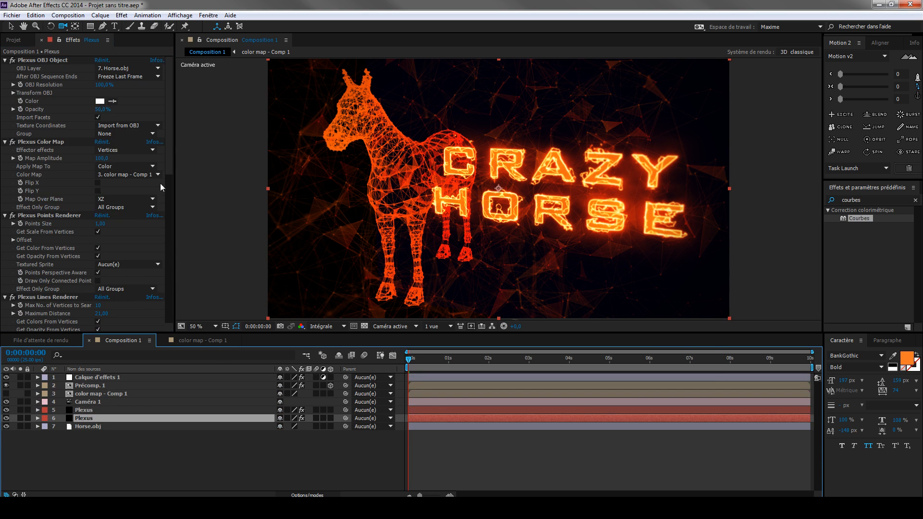
drag(168, 152, 158, 321)
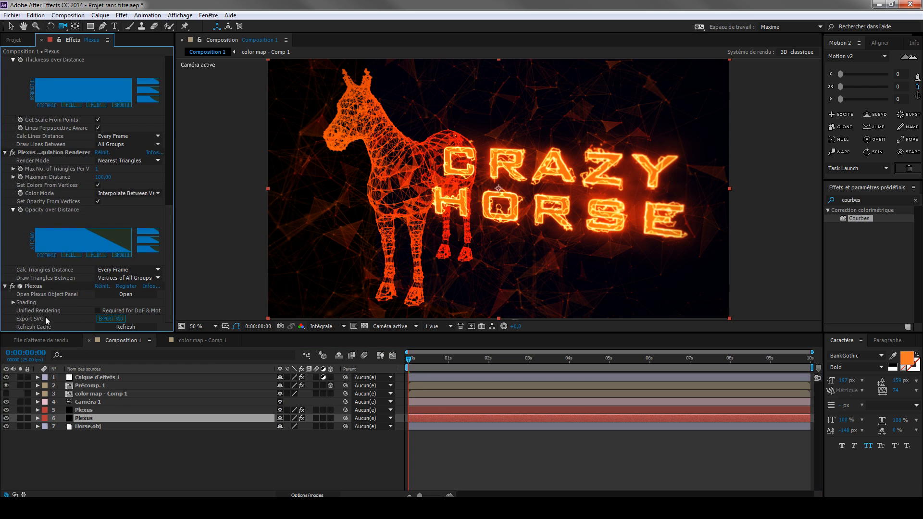
click(98, 310)
click(126, 294)
click(126, 315)
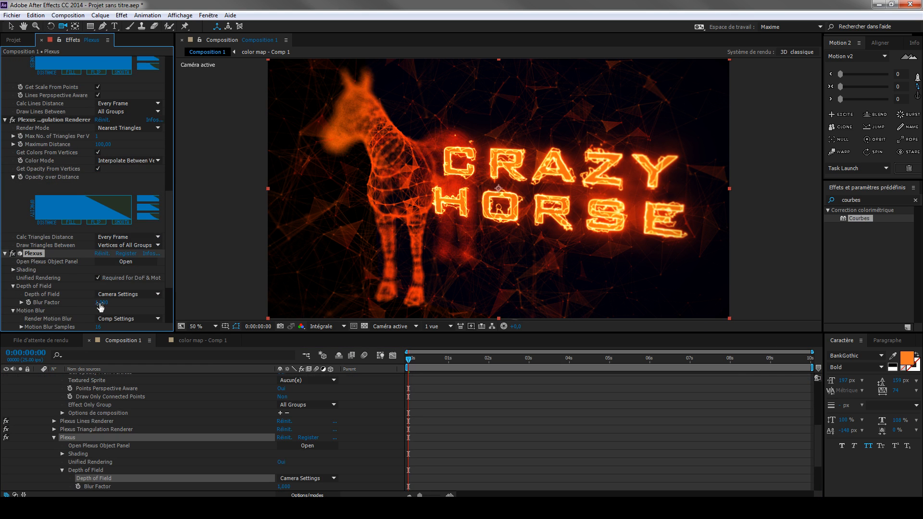
Set the horse Plexus layer's depth-of-field Blur Factor to 0.1 and collapse the layer's properties.
click(102, 303)
key(Return)
click(107, 303)
text(0.1)
key(Return)
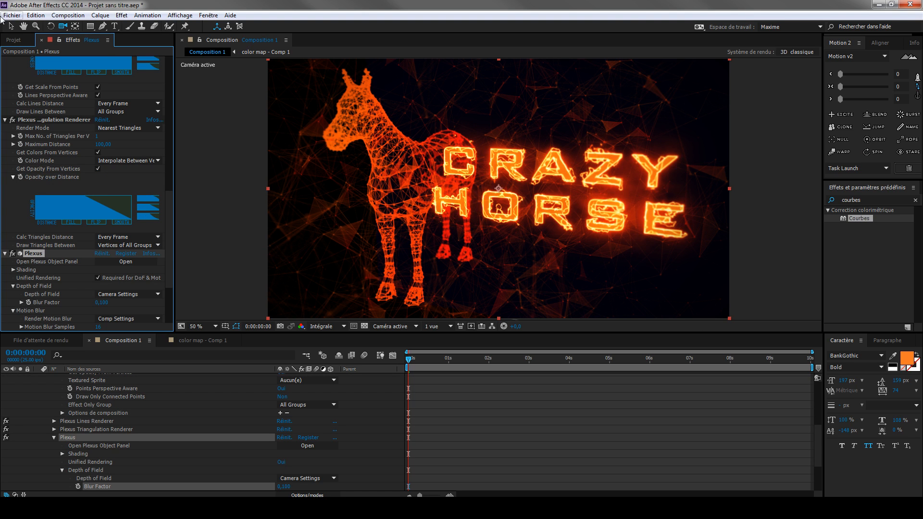
click(11, 27)
click(252, 152)
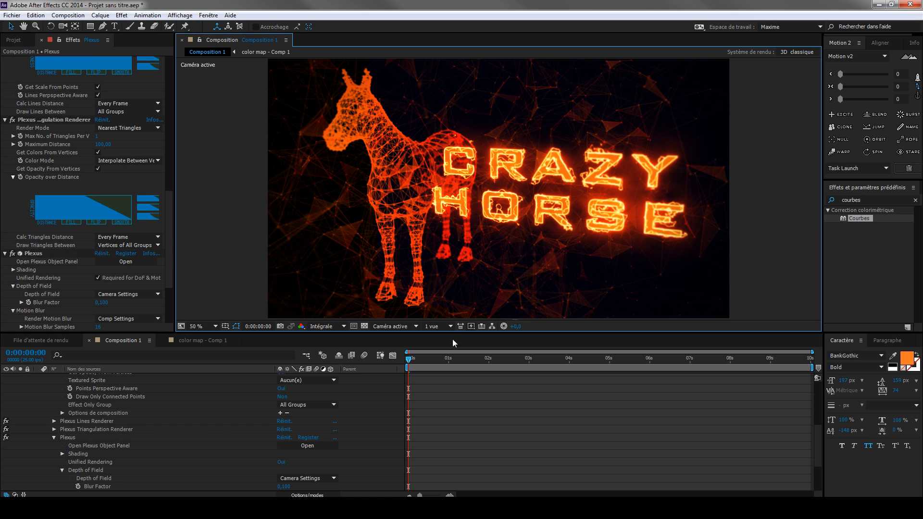
scroll(121, 416, up, 8)
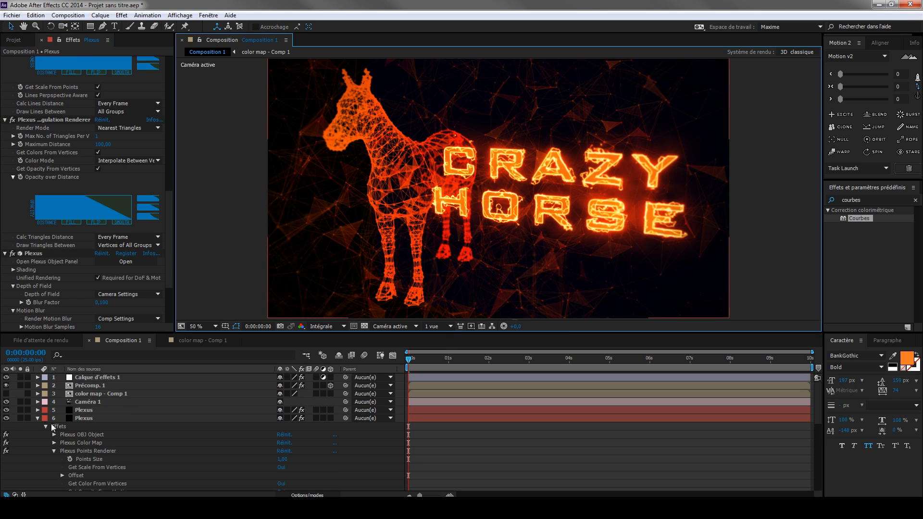
click(37, 418)
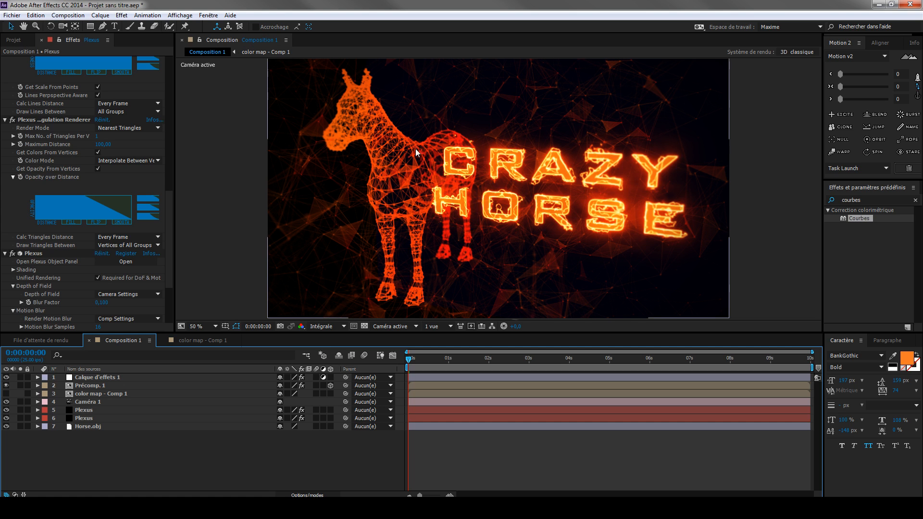
click(91, 410)
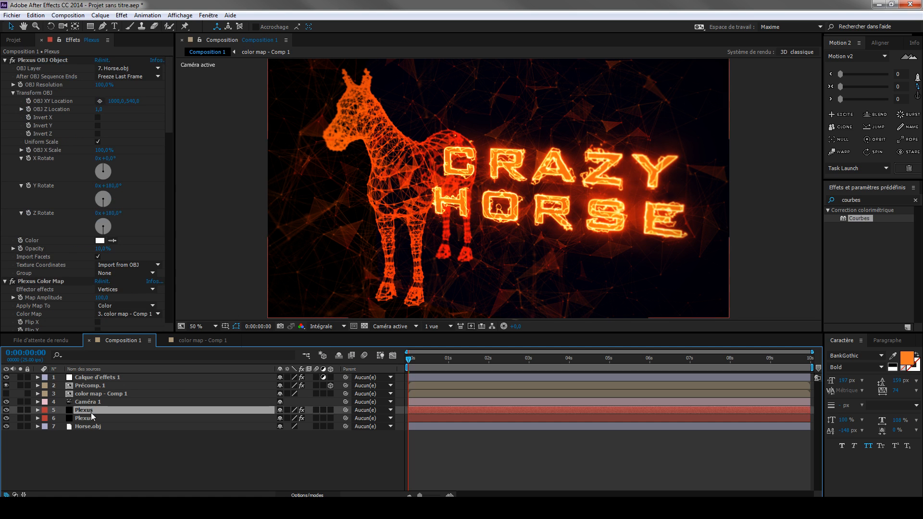
click(83, 419)
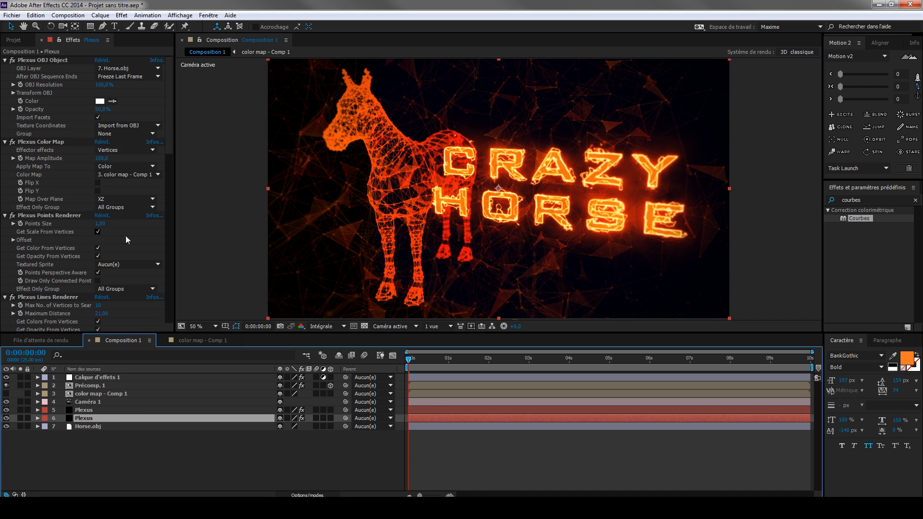
click(98, 191)
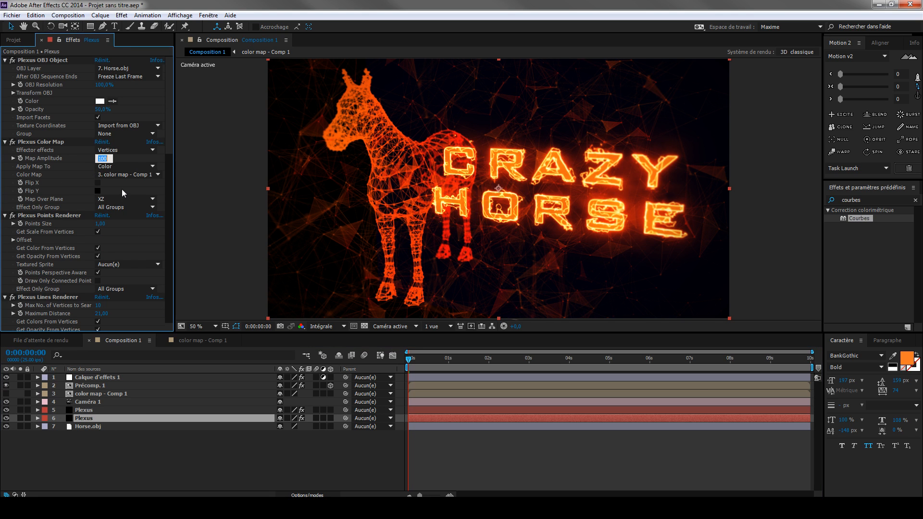
click(97, 191)
click(98, 191)
click(97, 191)
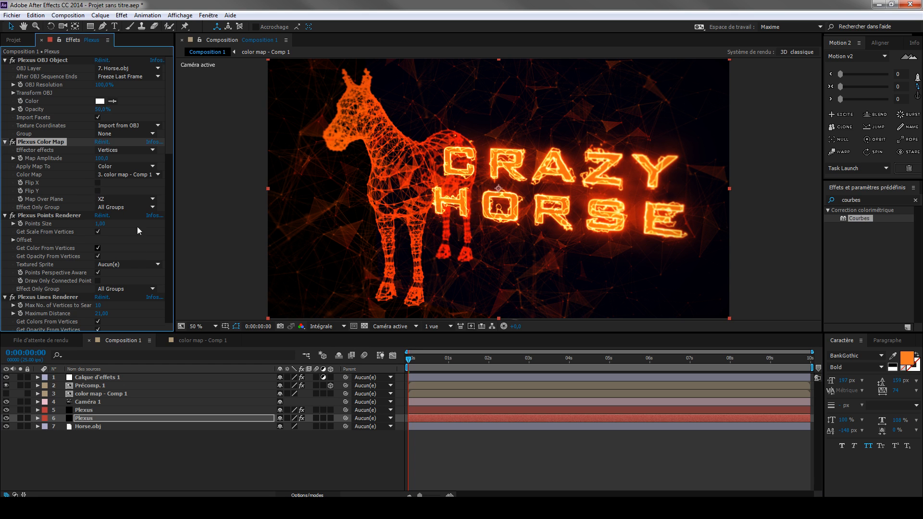
Raise the background Plexus layer's Noise Amplitude to 1022 and preview the composition at 0:00:01:12.
click(93, 409)
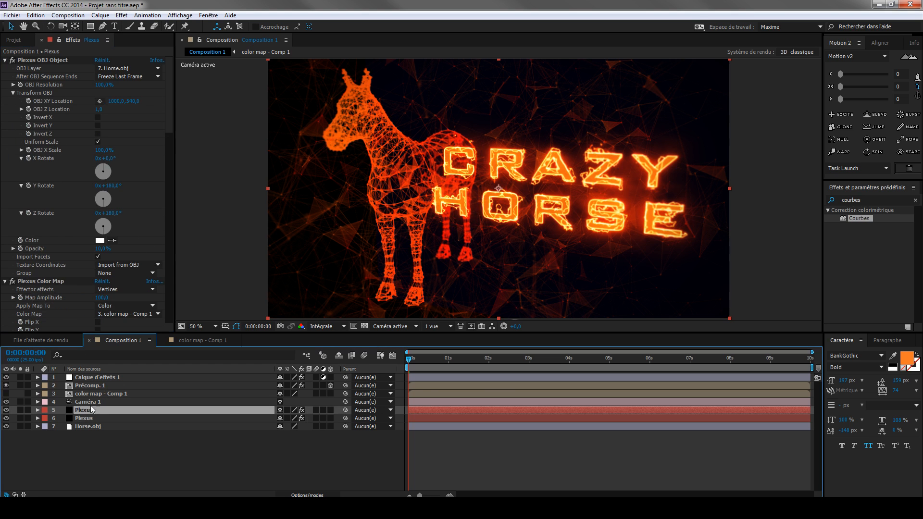
drag(171, 130, 173, 163)
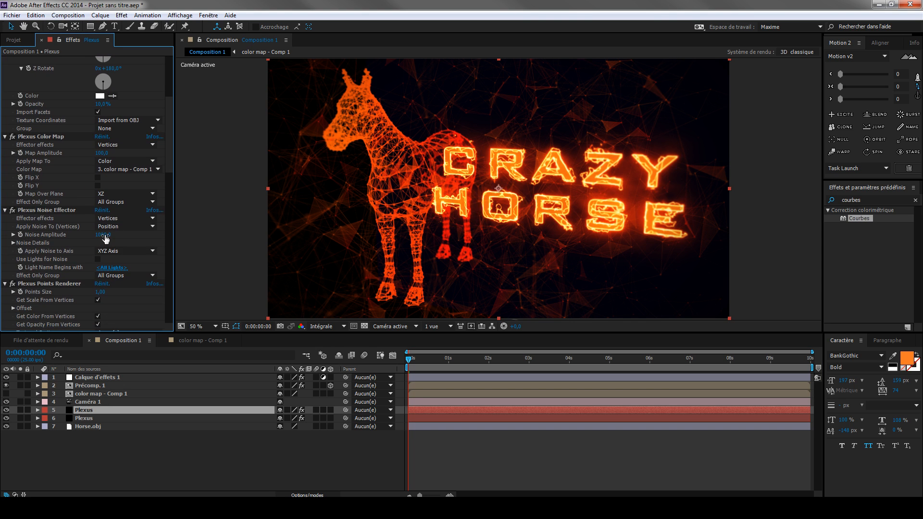
drag(105, 236, 113, 233)
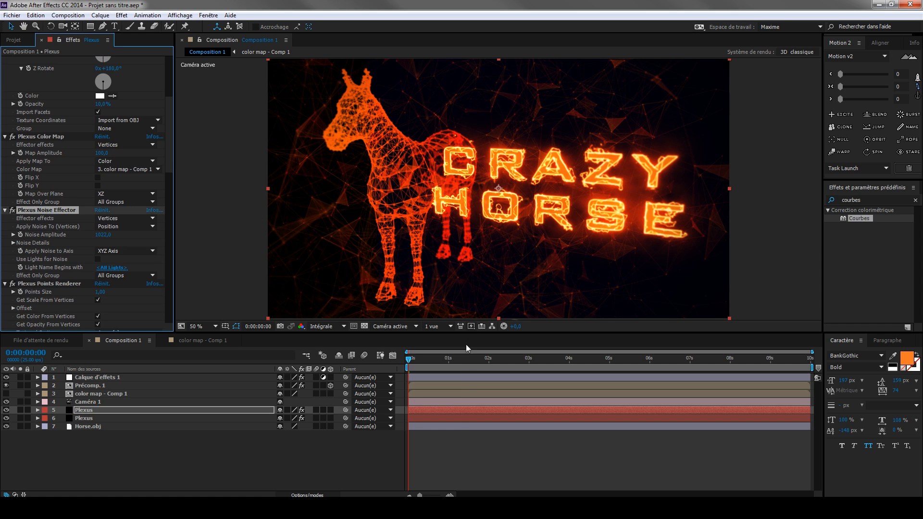
click(463, 359)
click(468, 359)
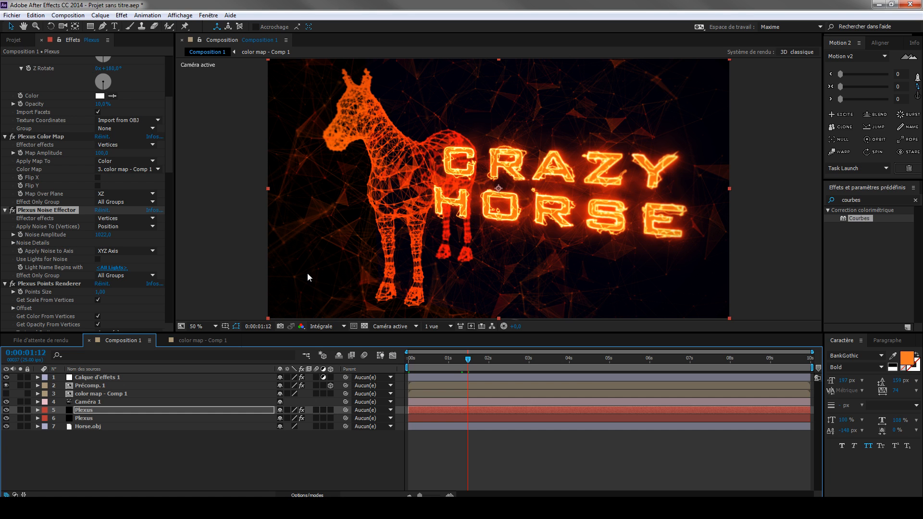
Create a full-frame black solid and place it beneath all other layers in Composition 1.
click(126, 447)
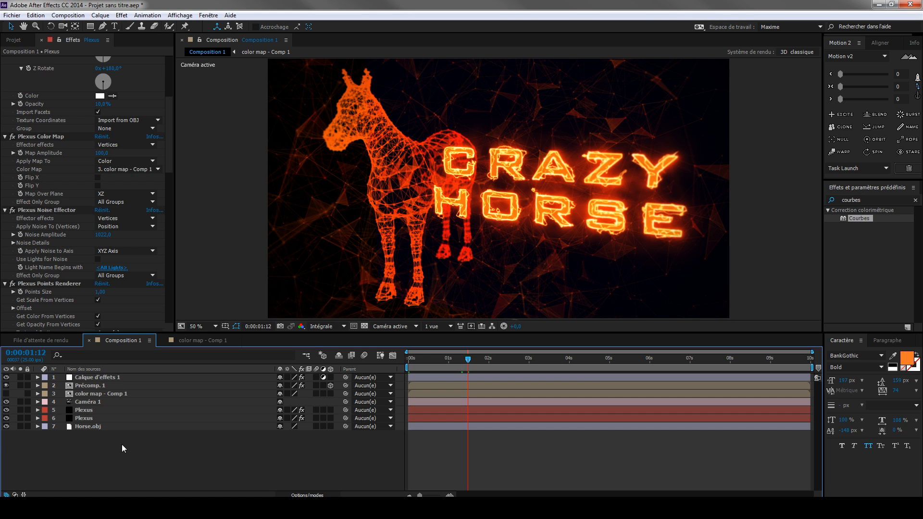
key(ctrl+y)
key(Return)
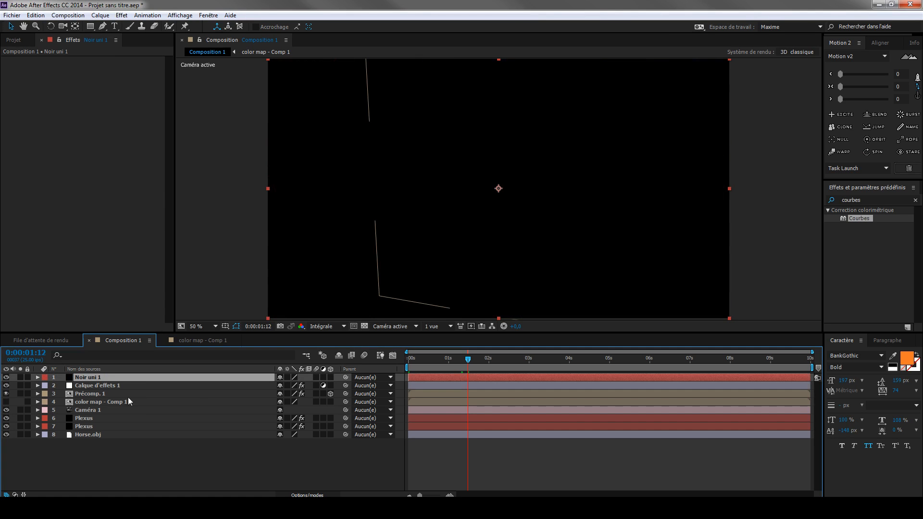
drag(108, 376, 82, 454)
Apply Gamme des dégradés to the black solid and sample a red-orange from the scene for Couleur d'arrivée.
key(ctrl+space)
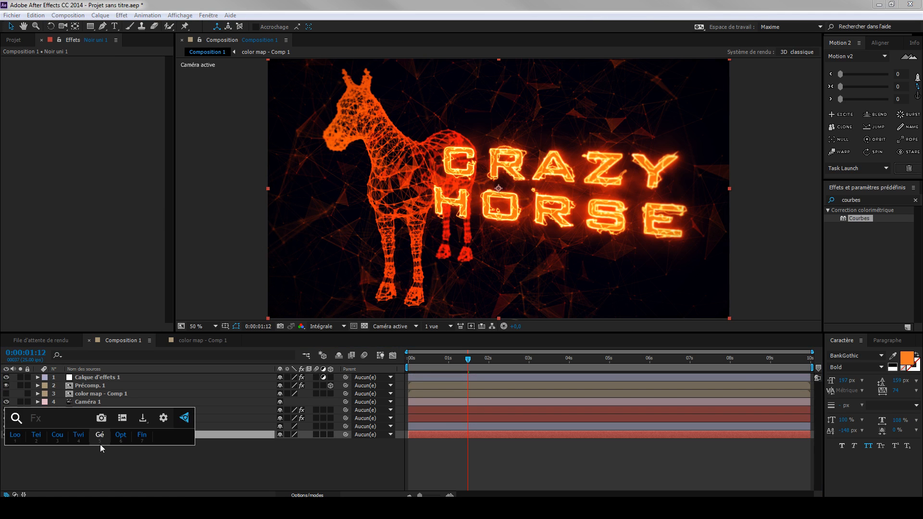
text(dégr)
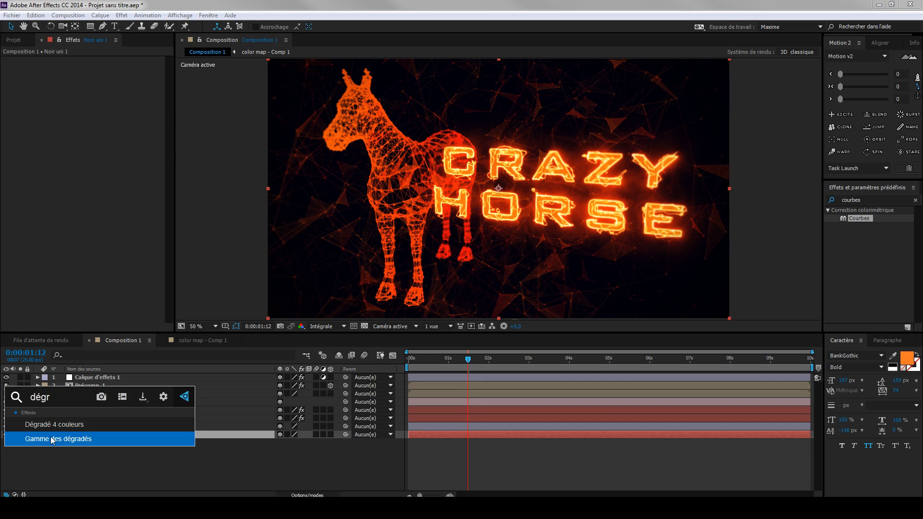
click(52, 440)
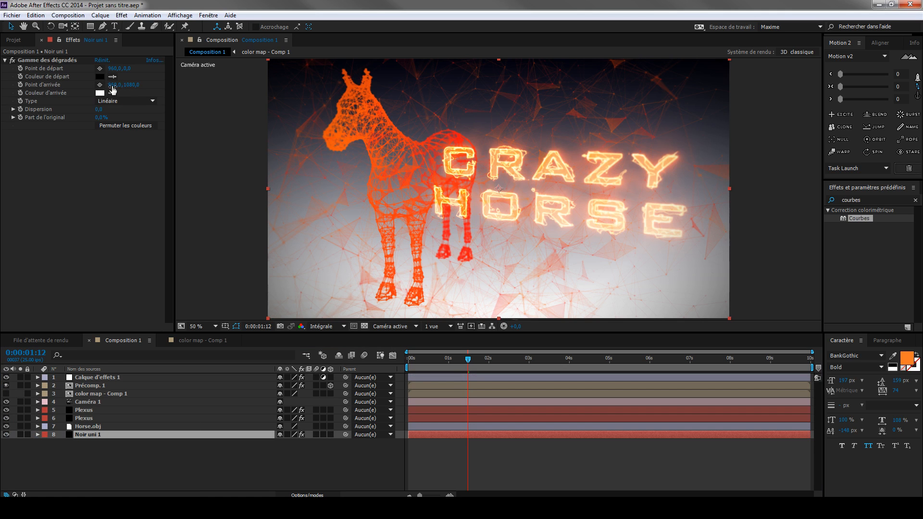
click(113, 93)
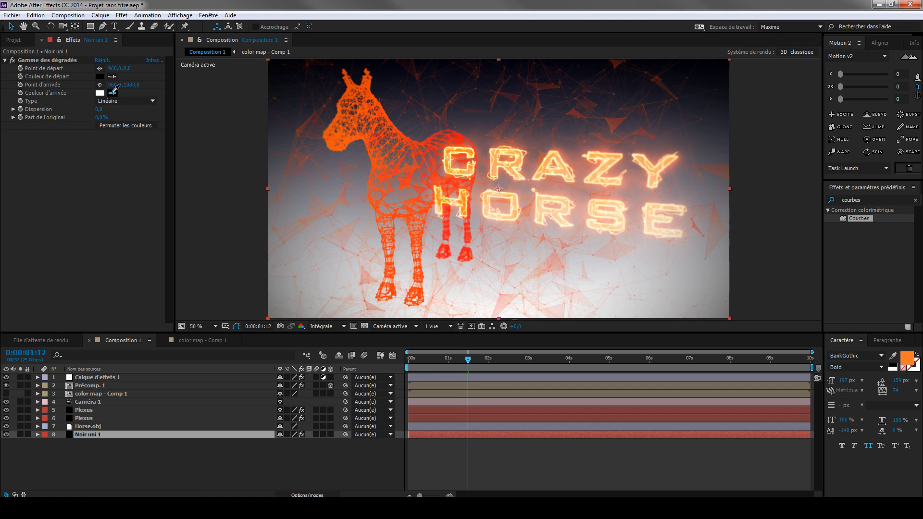
click(441, 177)
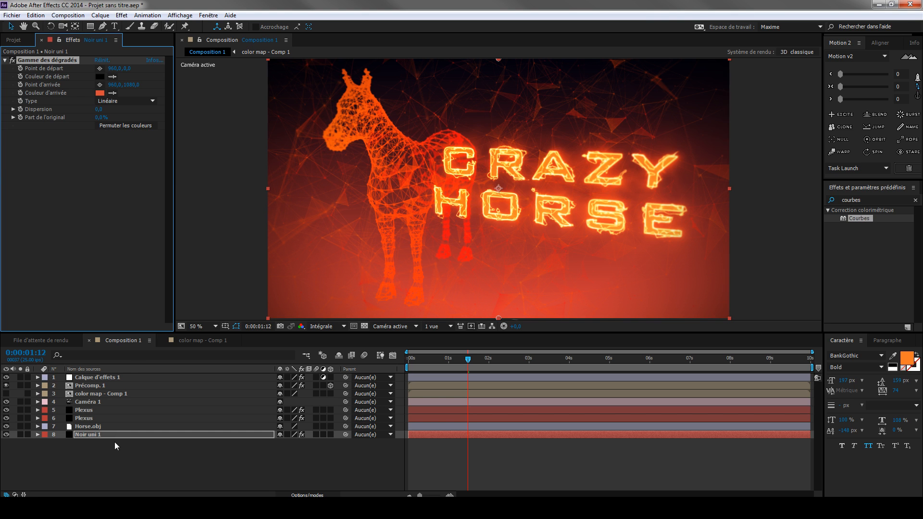
Lower the gradient solid's opacity to 20% and compare the scene with the layer hidden and shown.
key(t)
drag(280, 448, 254, 466)
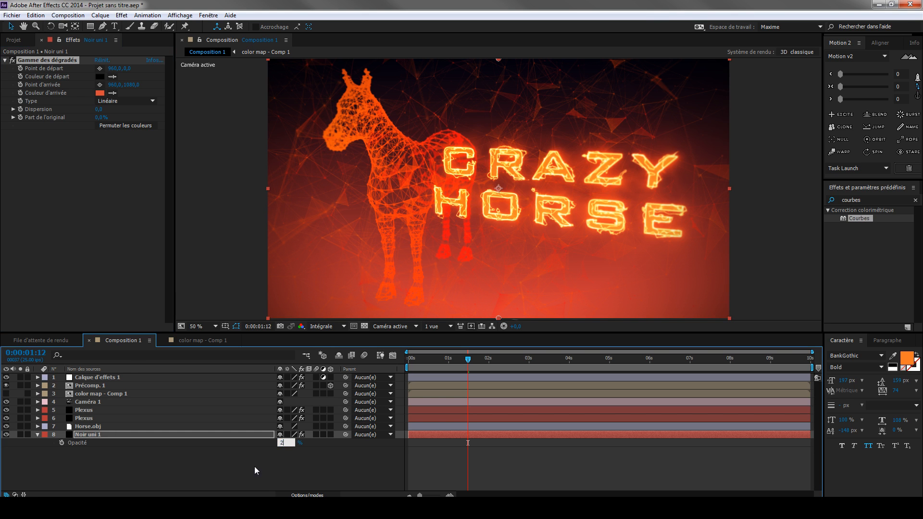
click(254, 466)
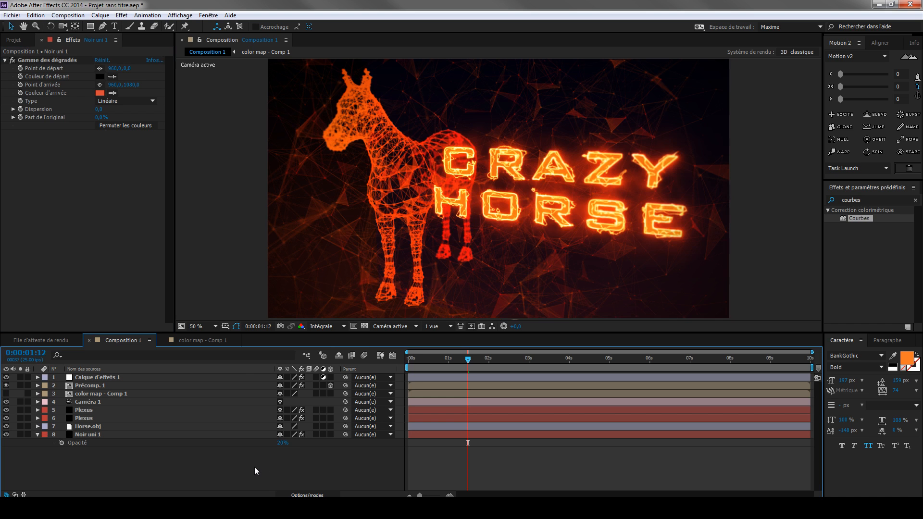
click(6, 435)
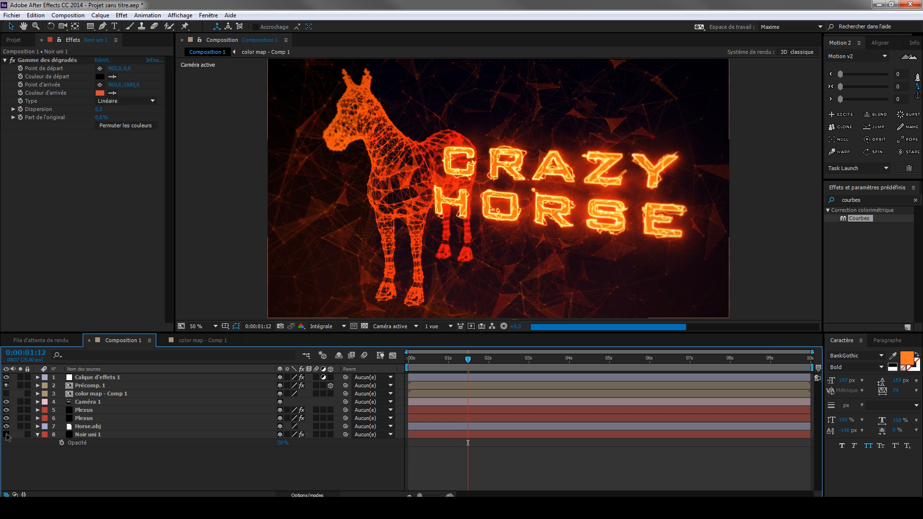
click(6, 435)
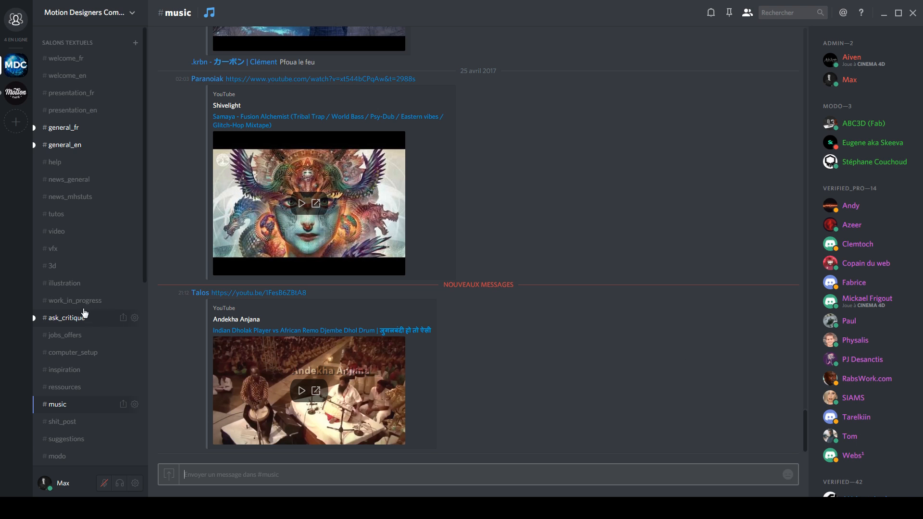
Open the general_fr channel and read through its recent messages.
click(63, 127)
scroll(294, 317, up, 15)
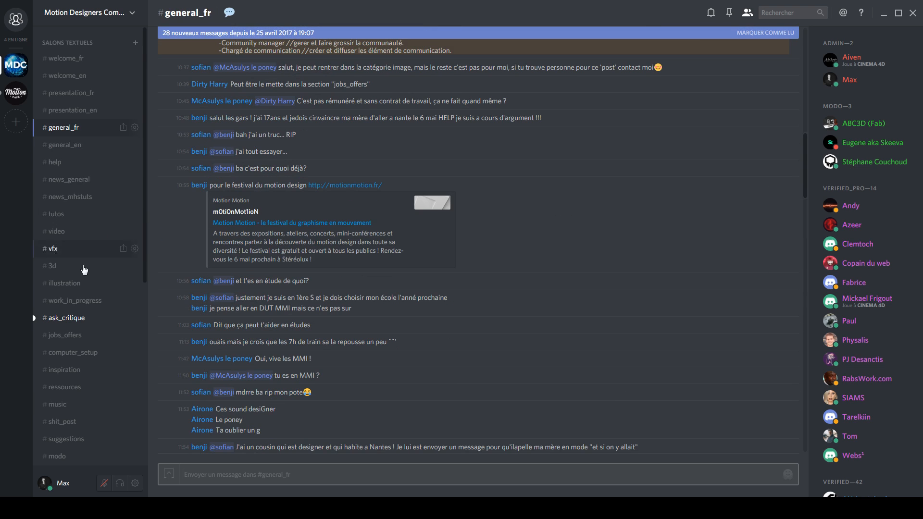
scroll(82, 267, down, 2)
Open the ask_critique channel and examine the artwork and feedback that members have posted there.
click(77, 271)
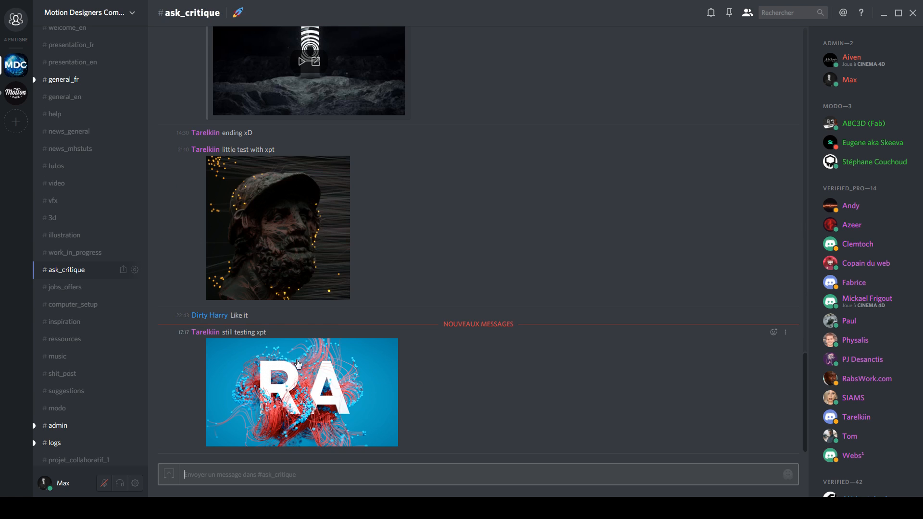
scroll(334, 335, up, 10)
scroll(334, 335, up, 4)
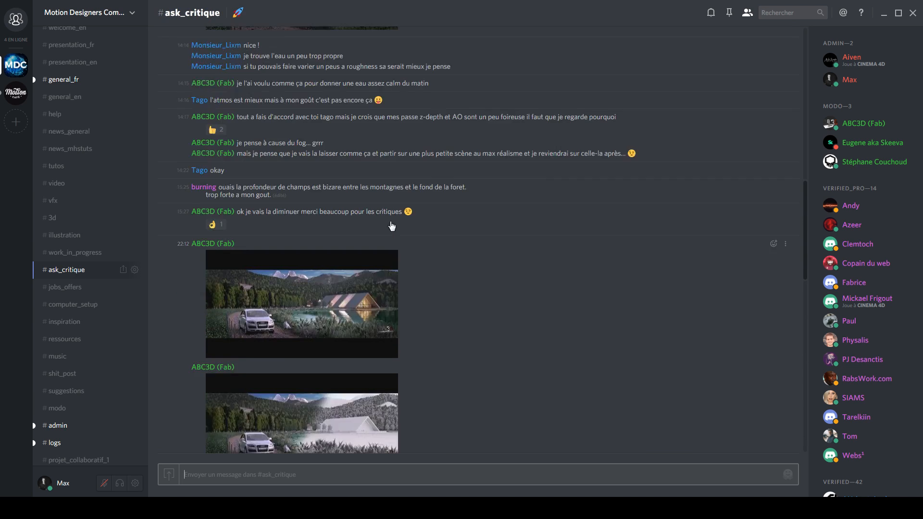
scroll(349, 252, down, 5)
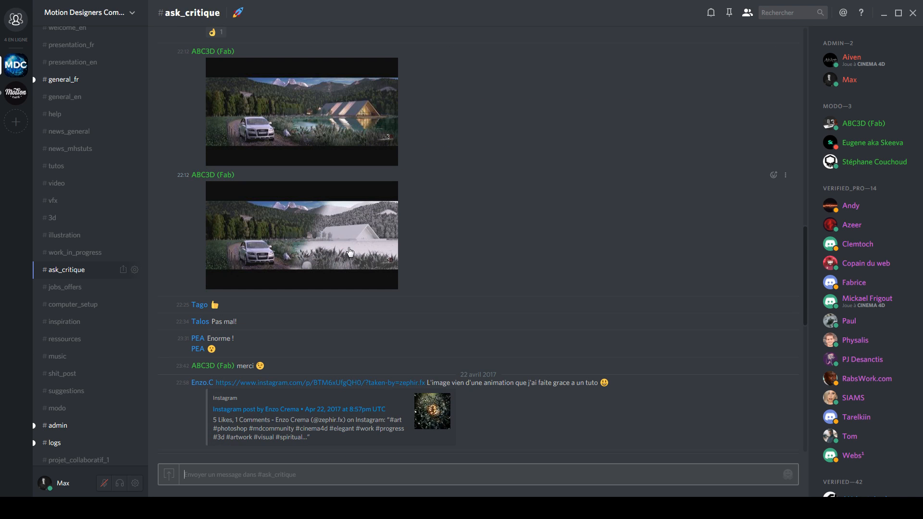
scroll(336, 140, up, 8)
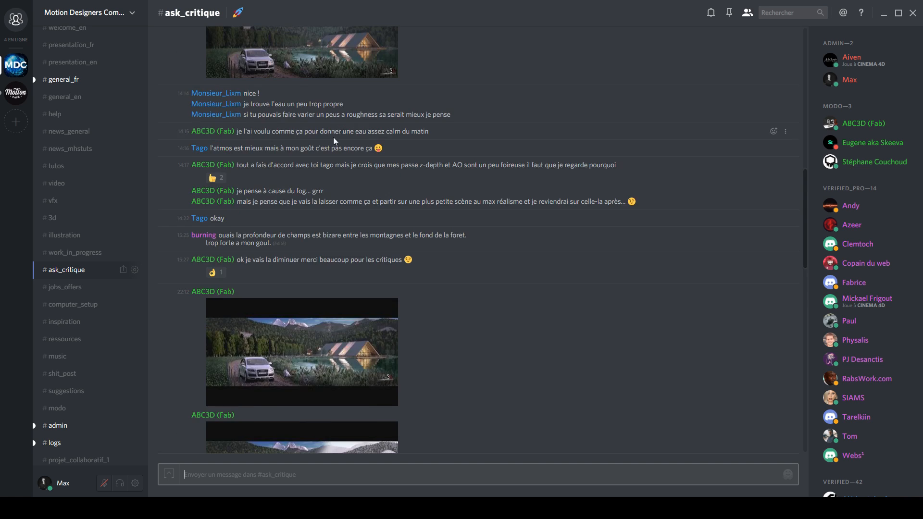
scroll(346, 165, up, 15)
scroll(359, 210, down, 8)
scroll(363, 209, down, 15)
scroll(127, 336, down, 5)
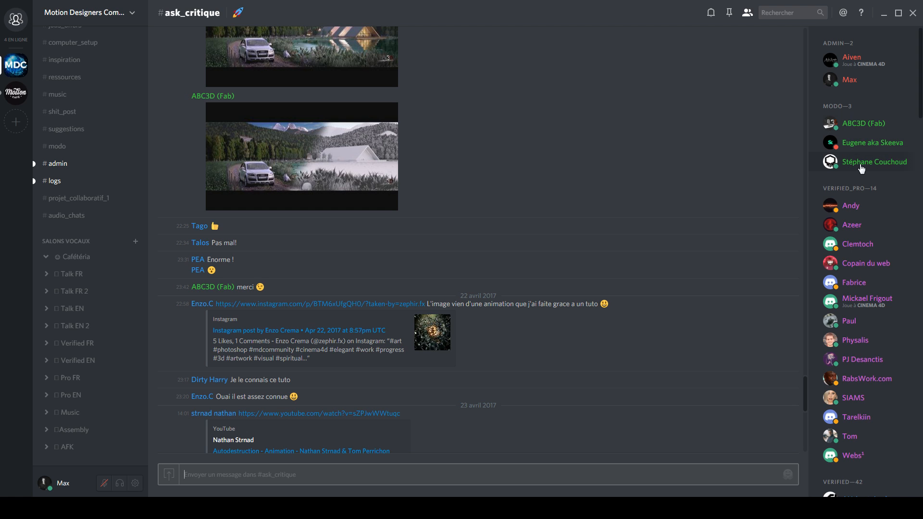
Look through the server's member list by role and reopen the general_fr channel.
scroll(860, 166, down, 1)
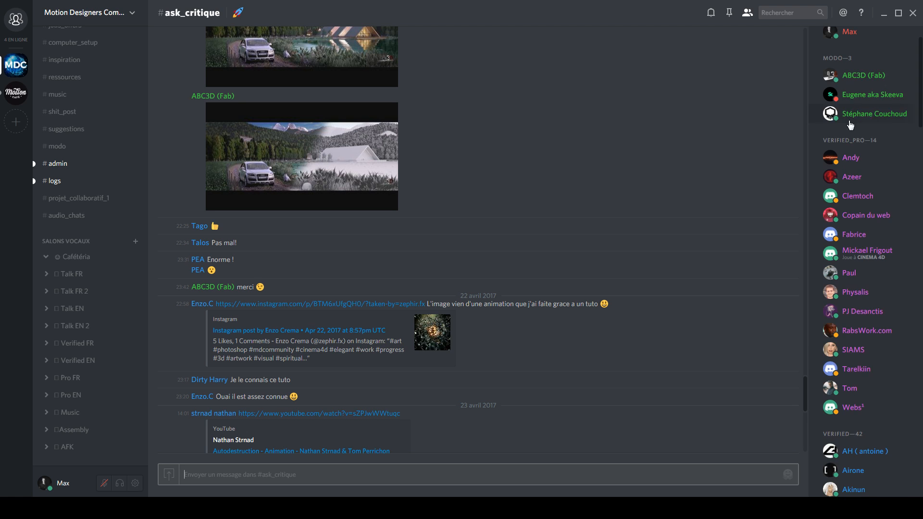
scroll(835, 111, down, 2)
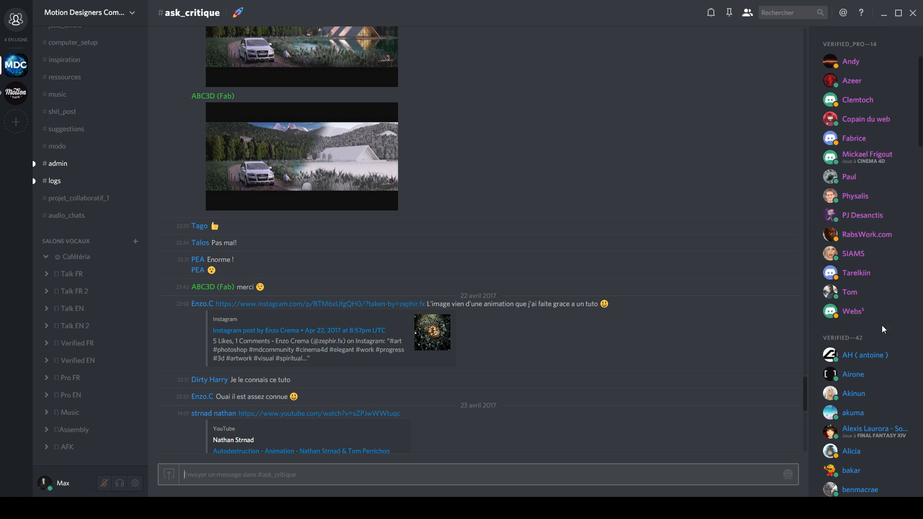
scroll(856, 384, down, 3)
scroll(855, 384, down, 15)
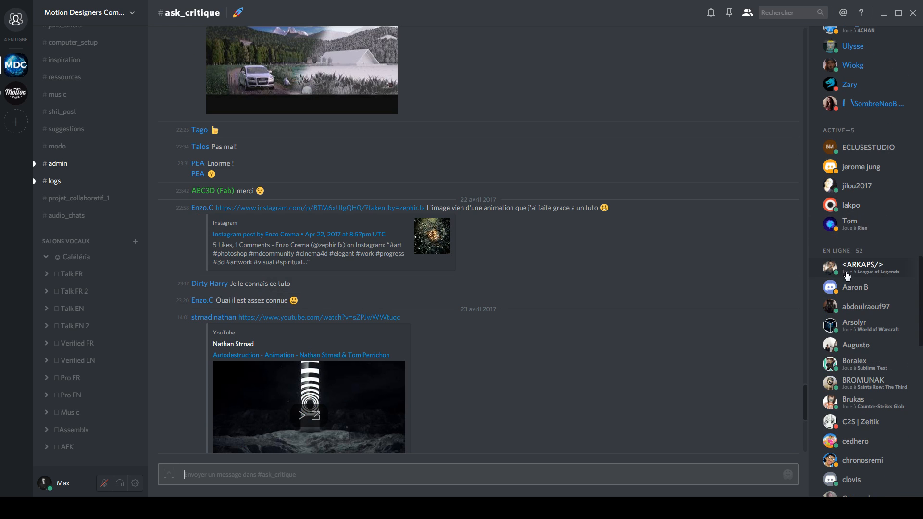
scroll(74, 167, up, 8)
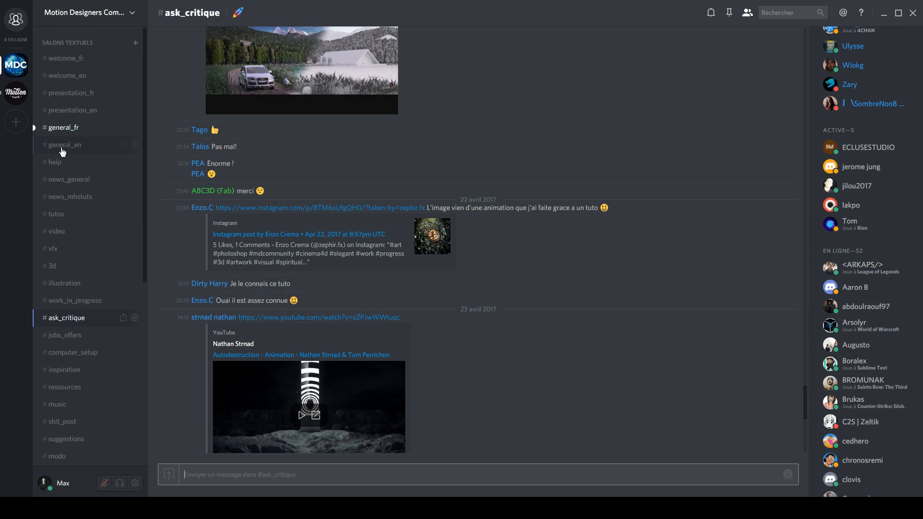
click(68, 130)
Switch to the Motion Designers Community Facebook group in Chrome and browse its recent posts and comments.
key(alt+Tab)
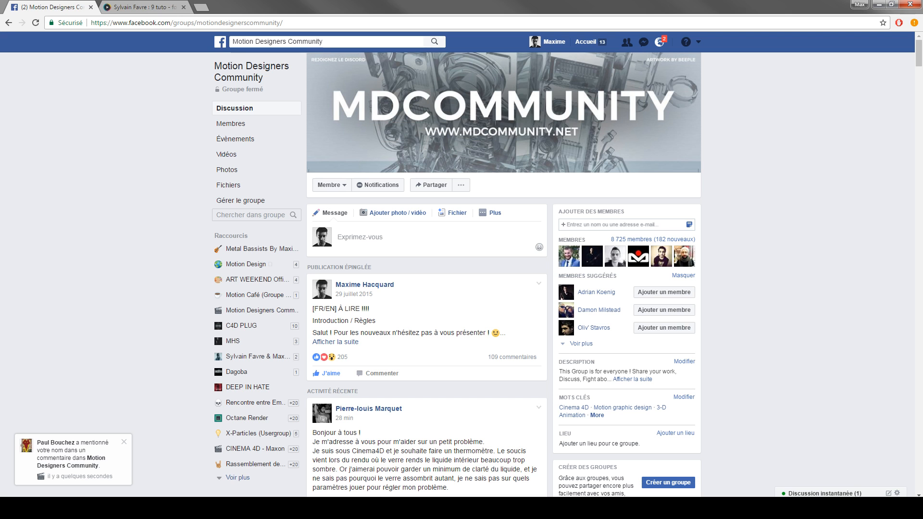
scroll(238, 296, down, 20)
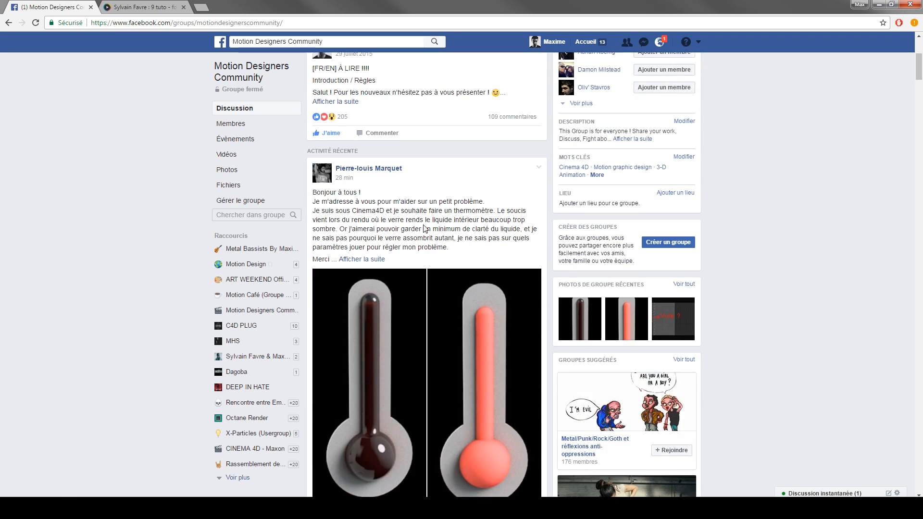
scroll(451, 231, down, 20)
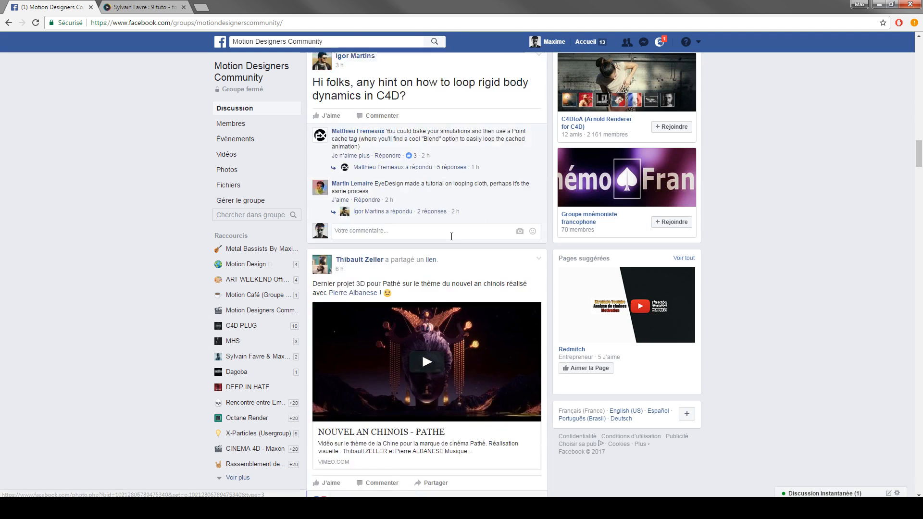
scroll(443, 217, down, 20)
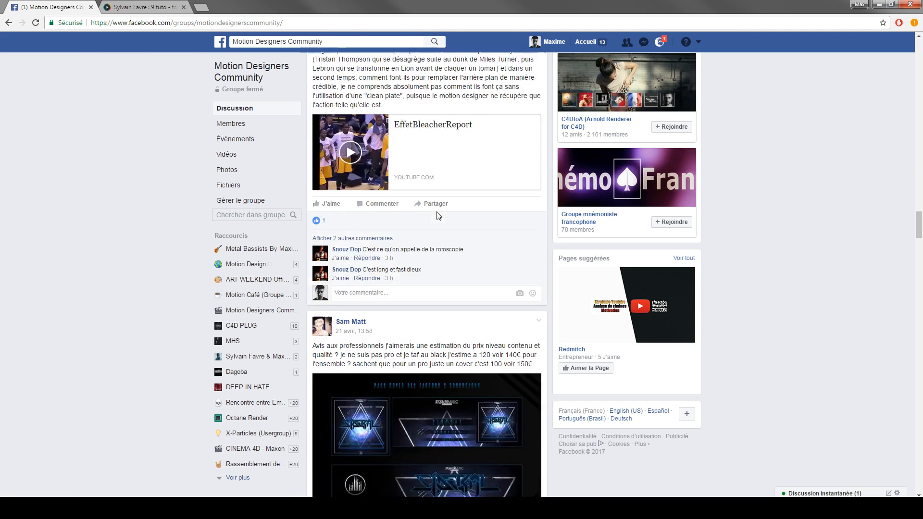
scroll(460, 224, down, 20)
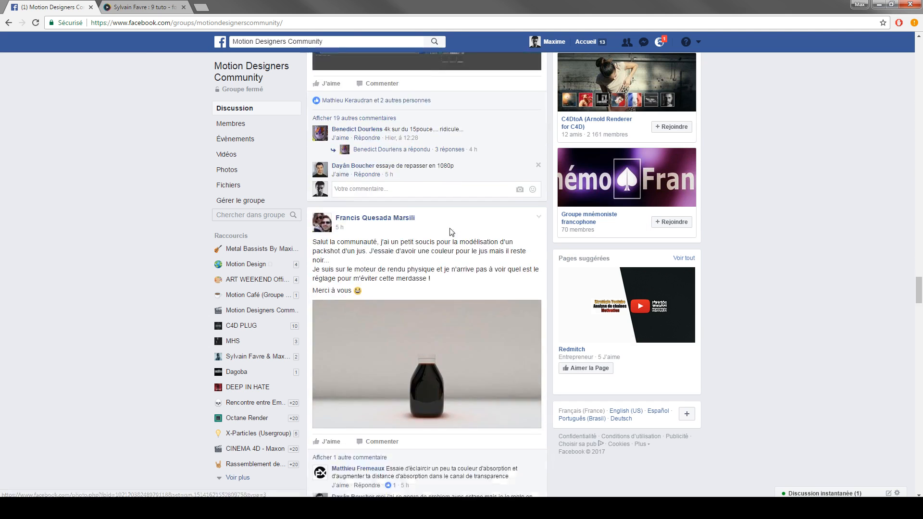
scroll(440, 235, down, 5)
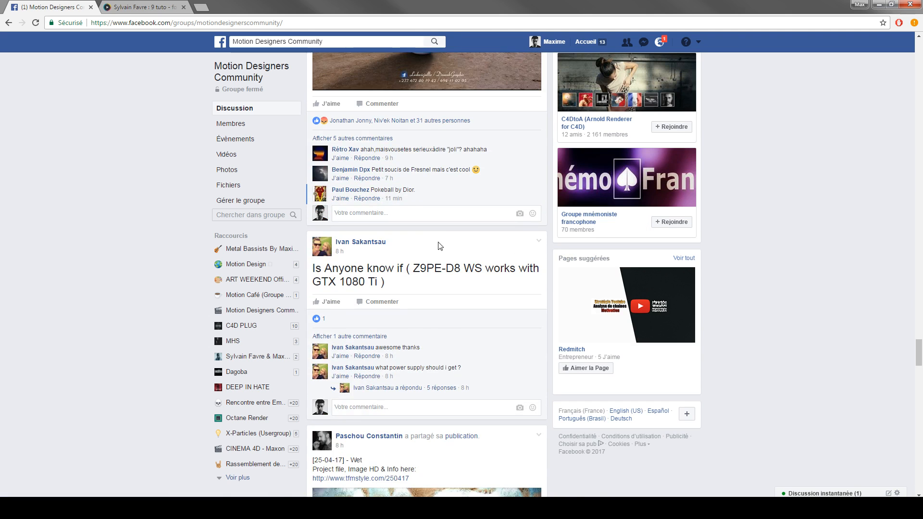
Switch to Discord to read more general_fr messages and return to the Facebook group in Chrome.
key(alt+Tab)
scroll(72, 263, down, 6)
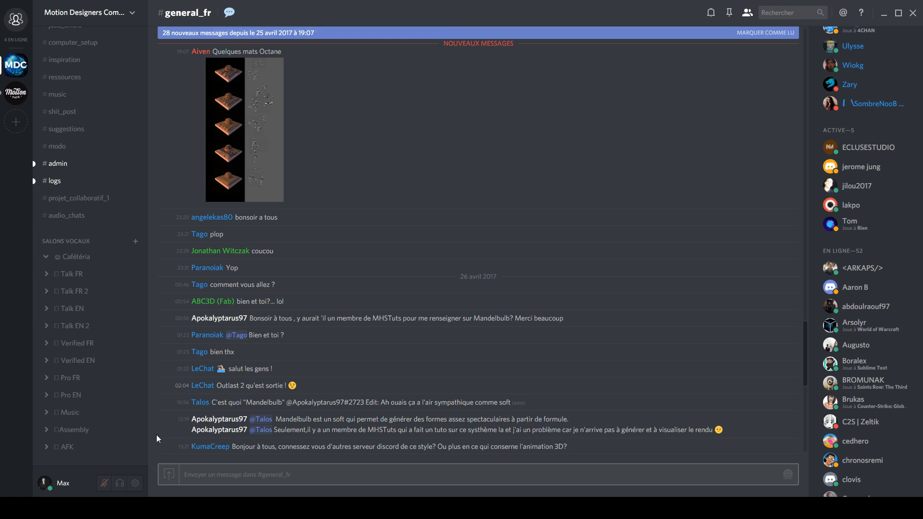
key(alt+Tab)
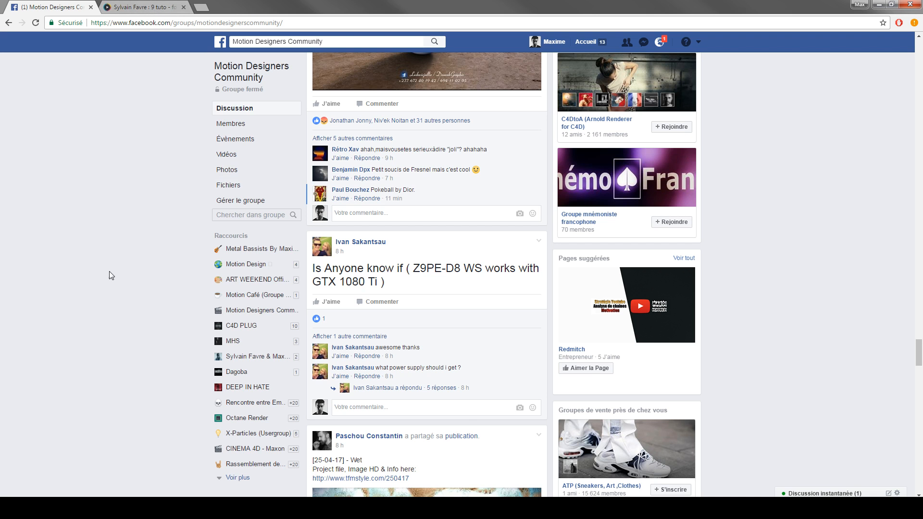
Show the trainer's profile on tuto.com and look through the list of published courses.
click(142, 7)
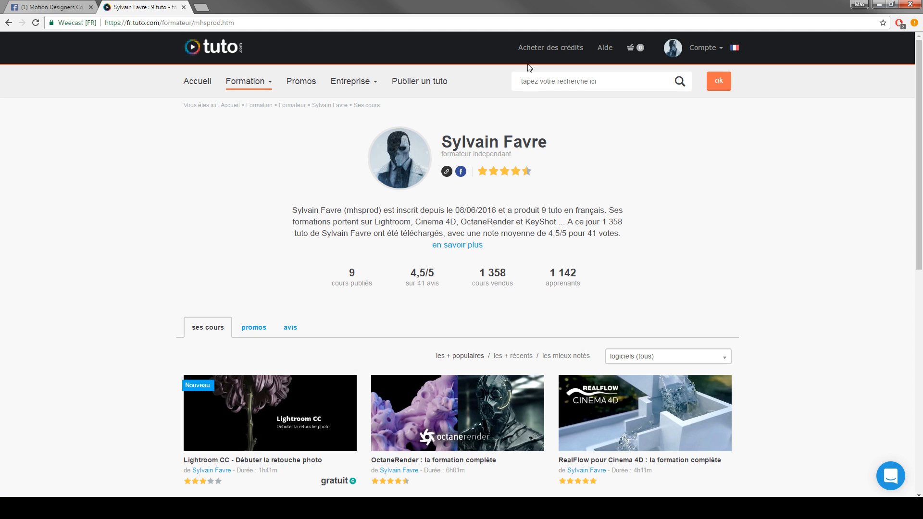
triple_click(449, 142)
click(689, 182)
scroll(826, 232, down, 1)
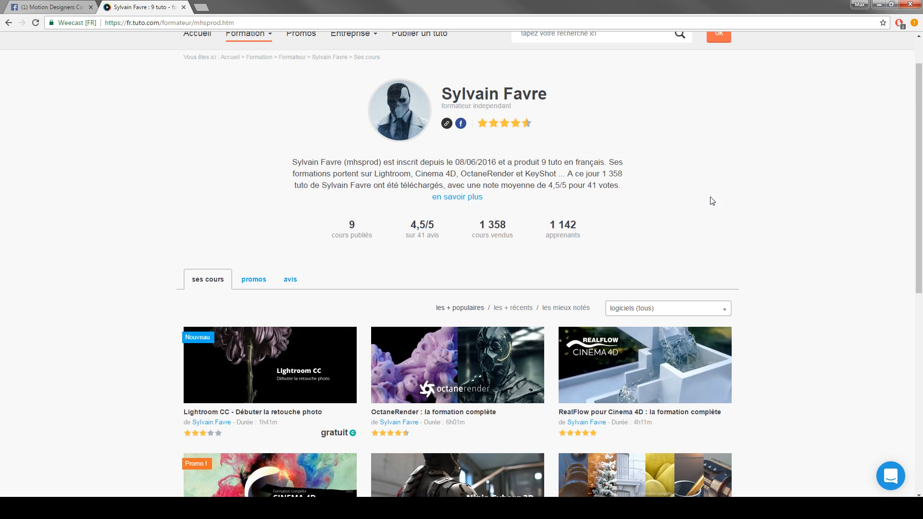
scroll(769, 224, down, 6)
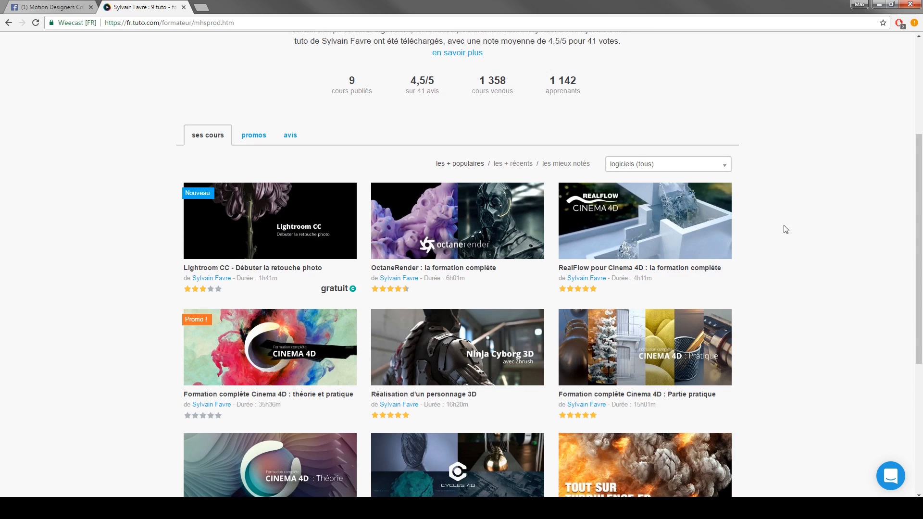
scroll(483, 183, up, 1)
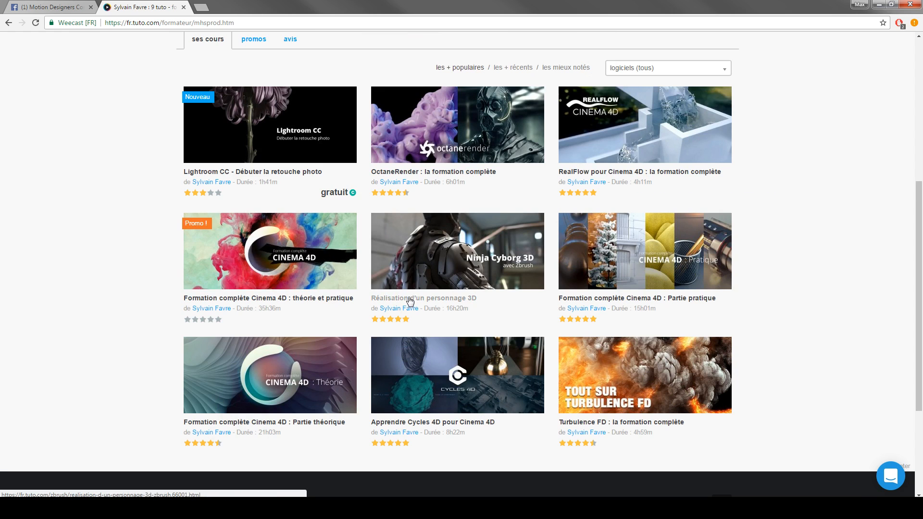
mouse_move(439, 263)
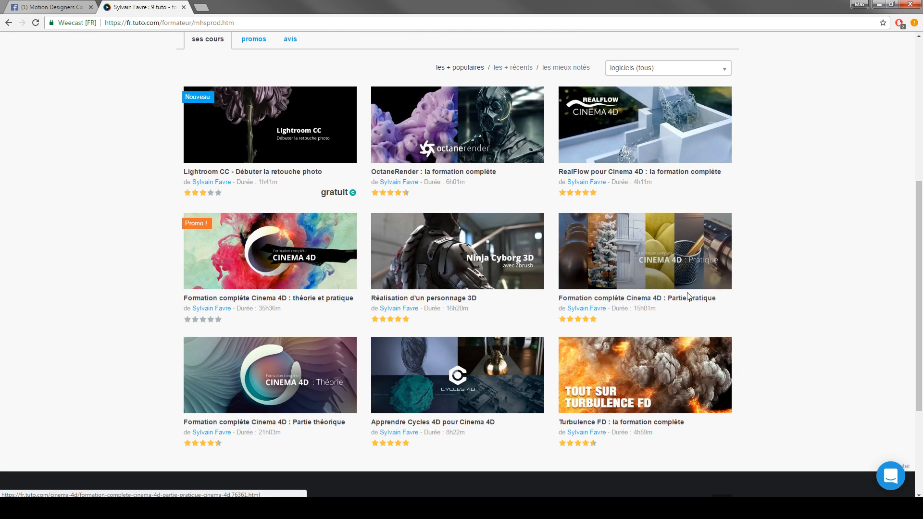
Open the course Formation complète Cinema 4D : Partie pratique and view several of its project images in the full-size gallery.
click(653, 299)
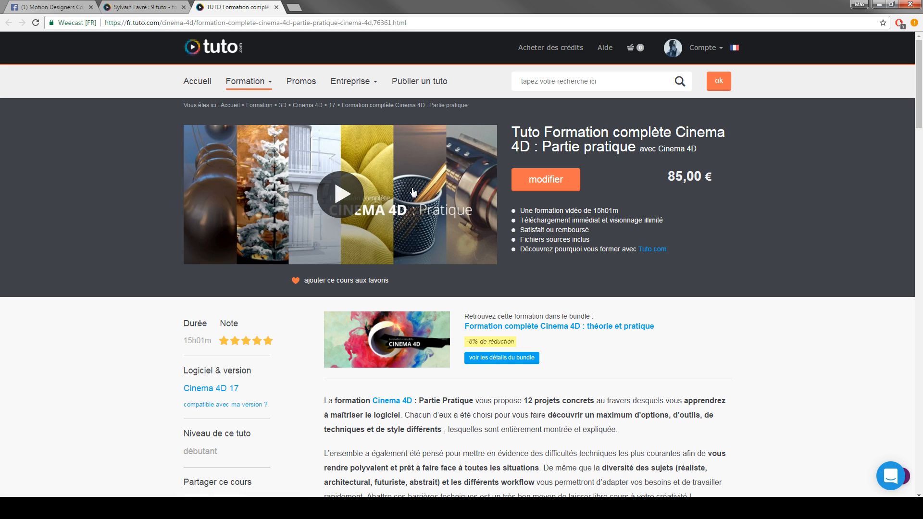
scroll(392, 191, down, 15)
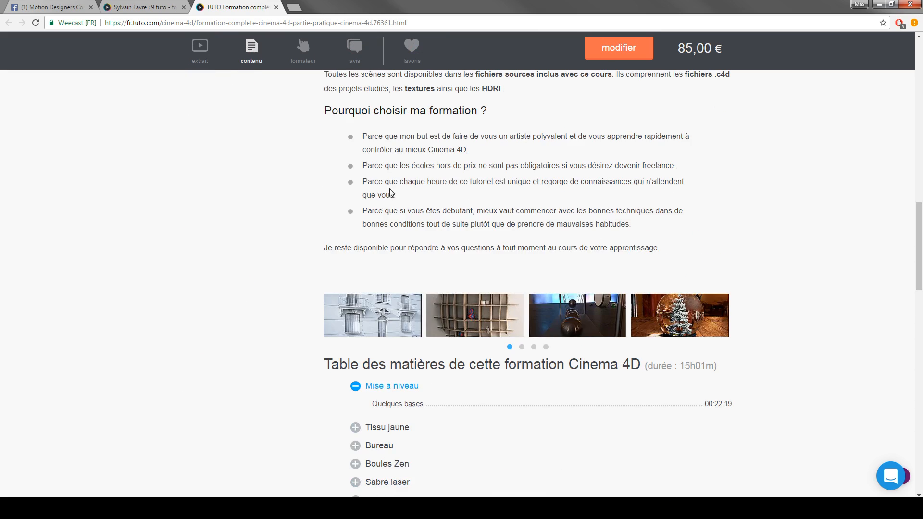
click(398, 314)
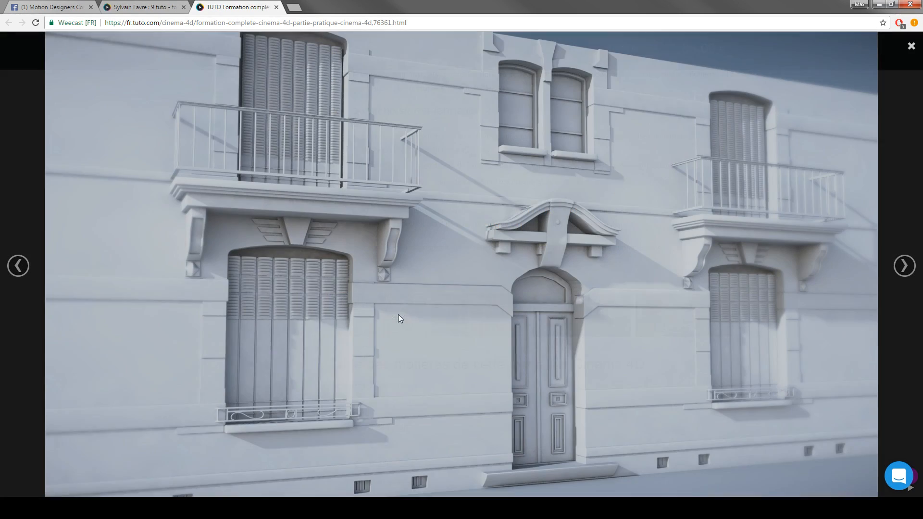
click(905, 267)
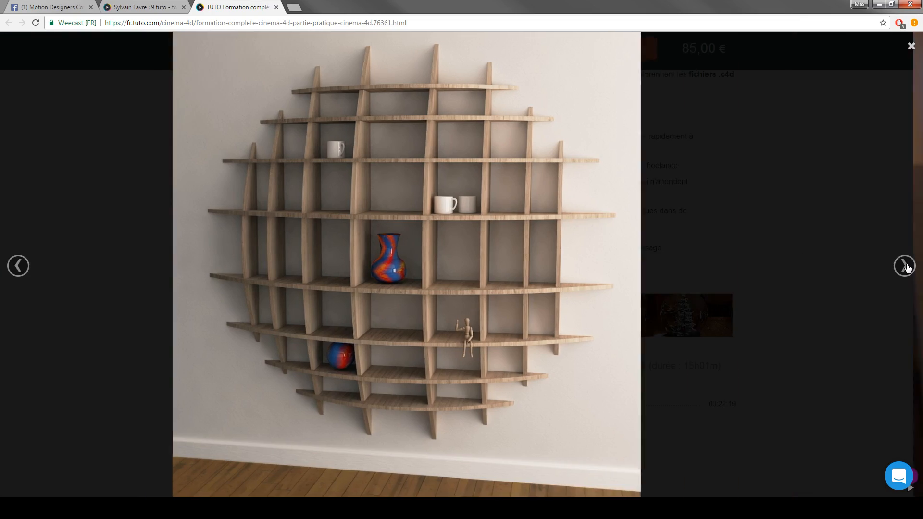
click(906, 267)
click(904, 266)
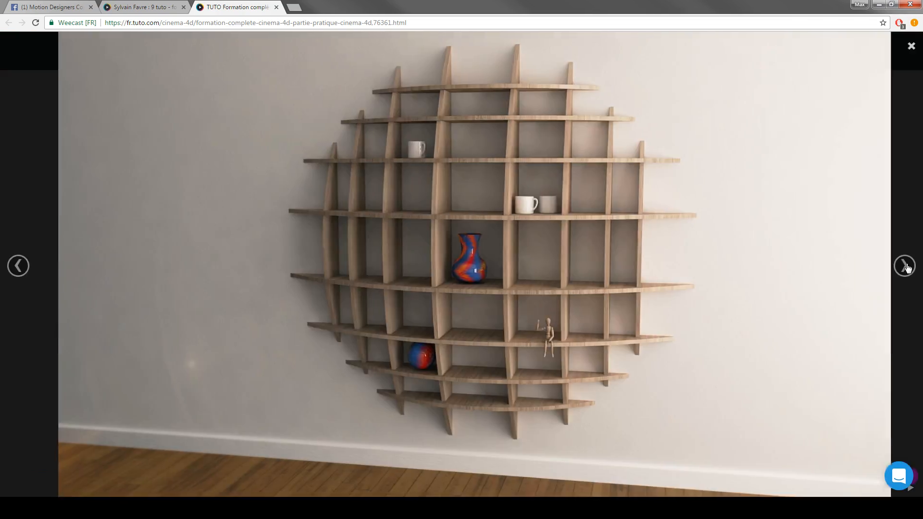
click(904, 266)
click(913, 53)
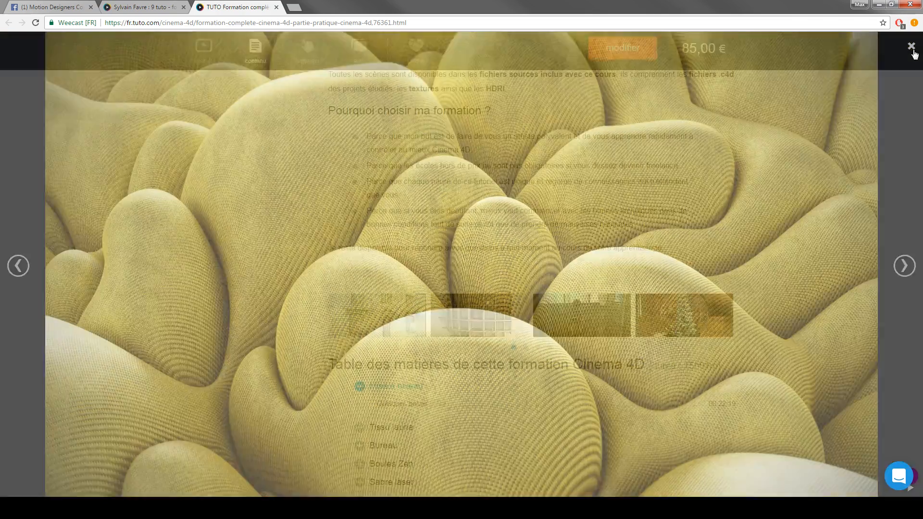
Examine the Partie pratique course's contents and customer ratings, and return to the trainer's profile page.
scroll(115, 189, down, 10)
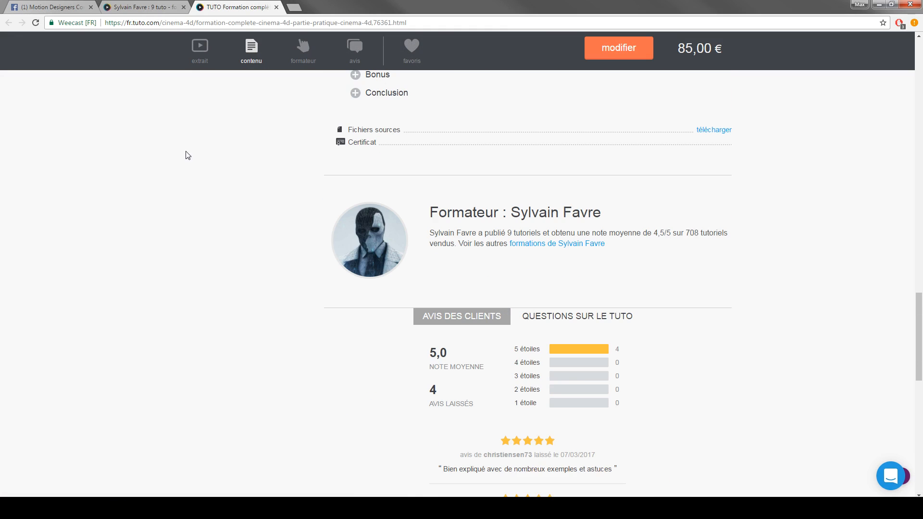
scroll(187, 154, down, 1)
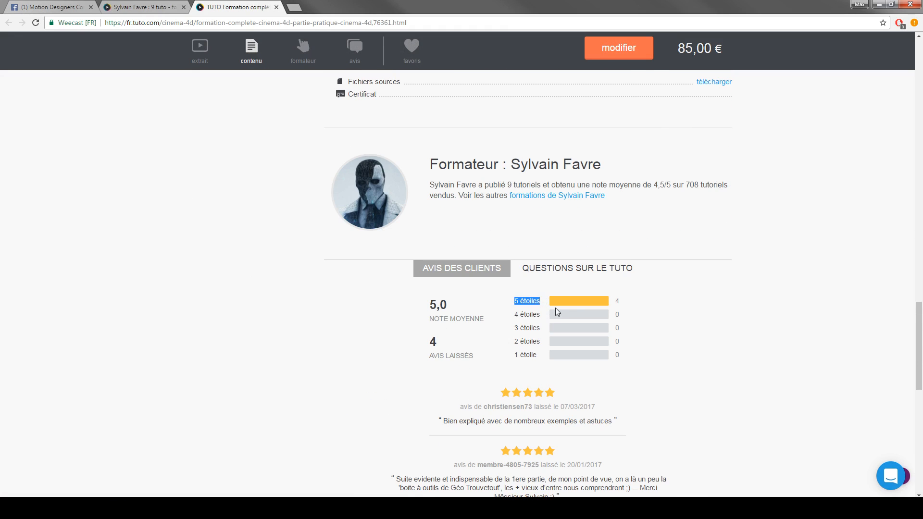
click(176, 4)
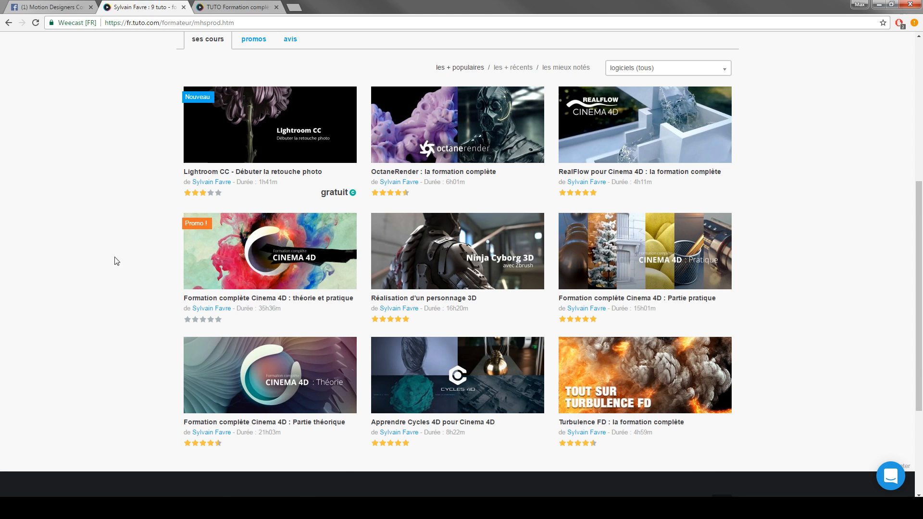
Review the trainer's full course list, including the durations, ratings and the free Lightroom CC course.
scroll(118, 262, down, 3)
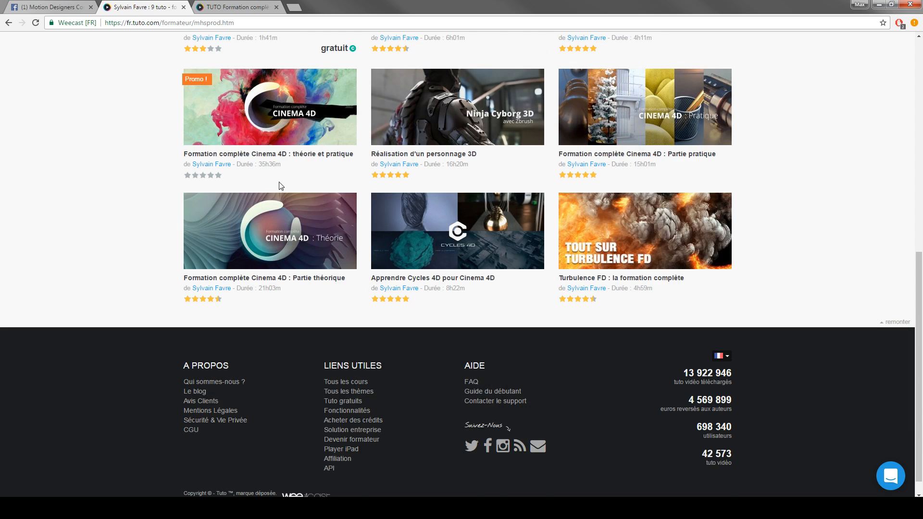
scroll(279, 187, up, 4)
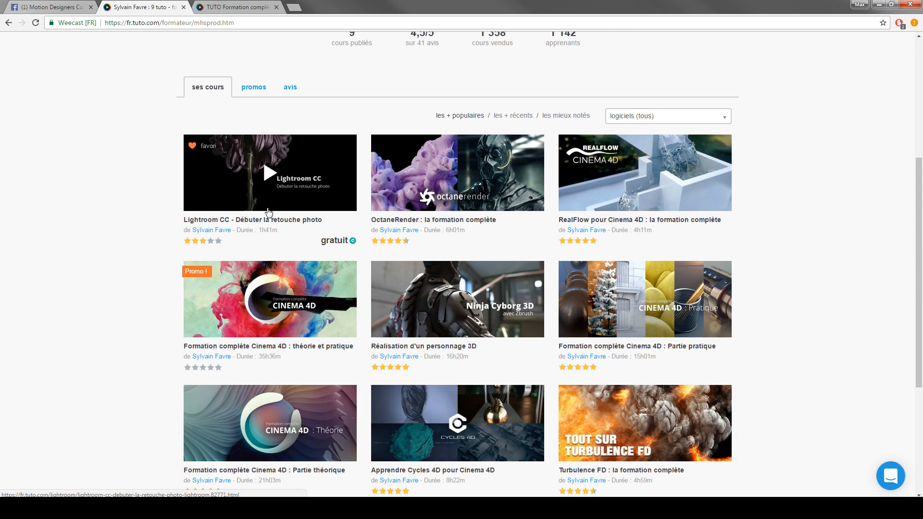
scroll(163, 231, down, 1)
scroll(161, 230, up, 4)
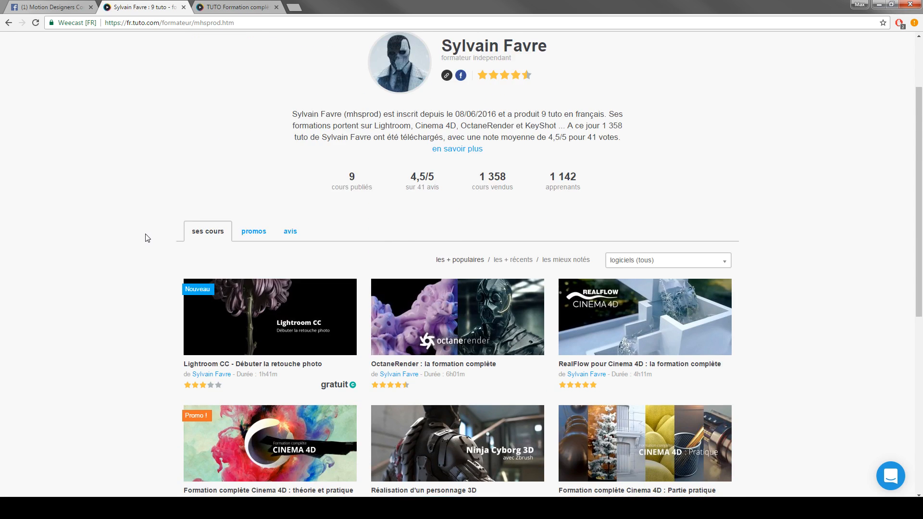
scroll(147, 237, down, 3)
scroll(394, 255, down, 3)
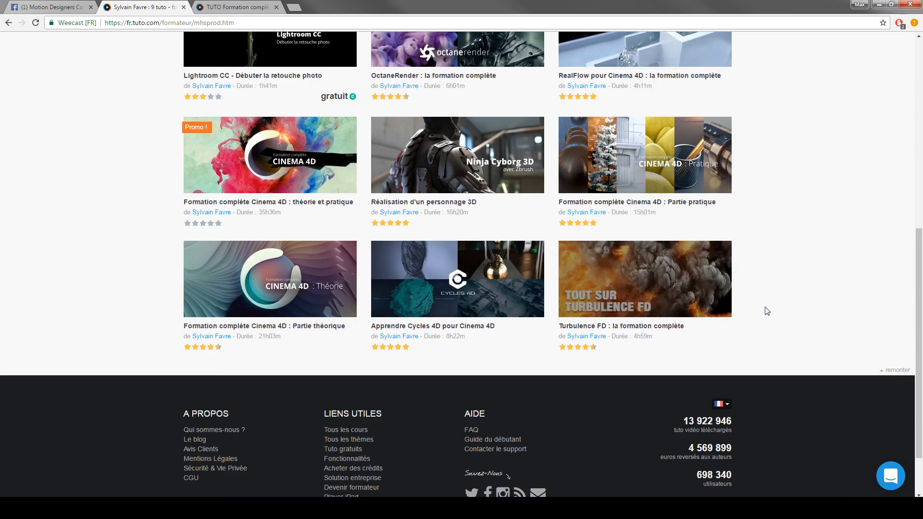
scroll(280, 287, up, 4)
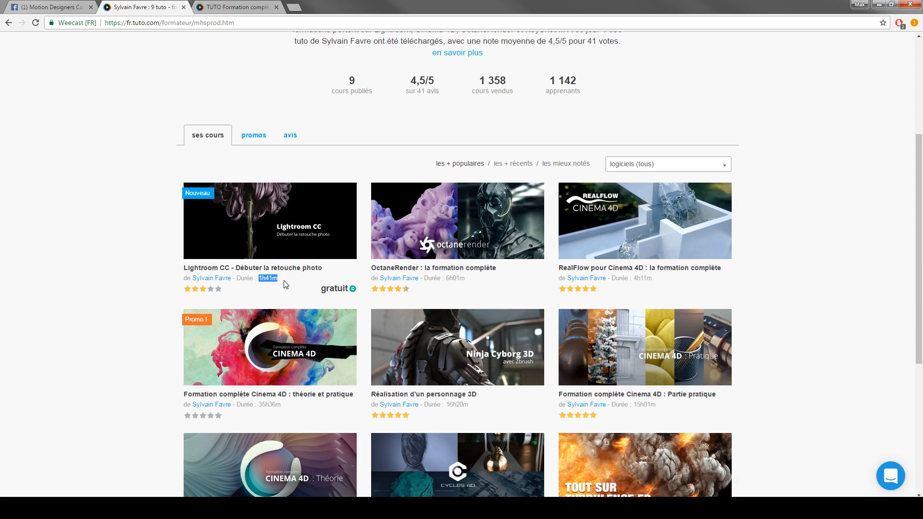
scroll(142, 289, down, 2)
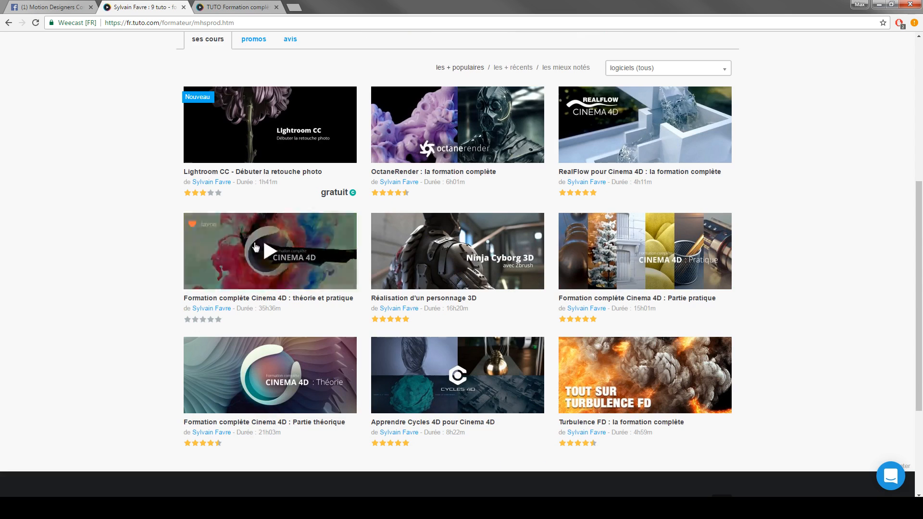